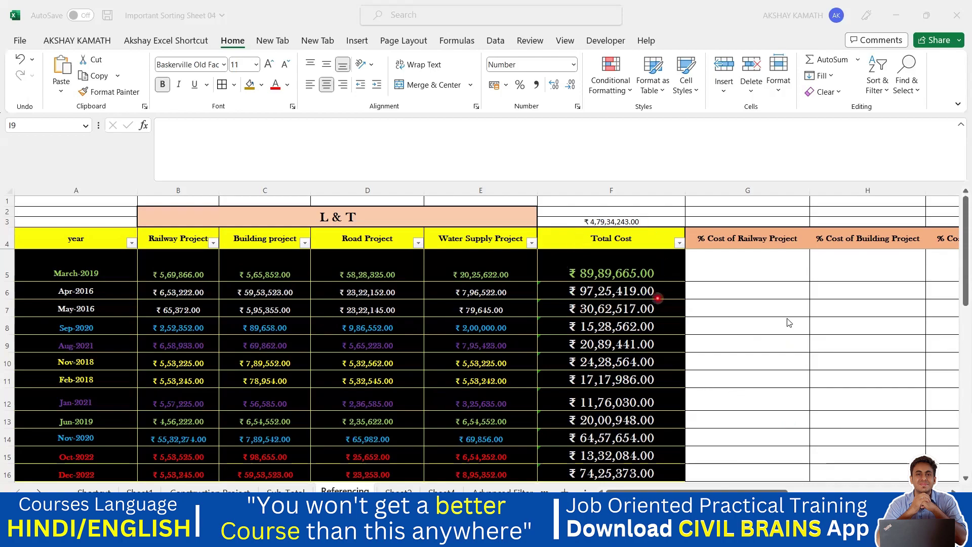
pyautogui.hotkey('alt', 'Tab')
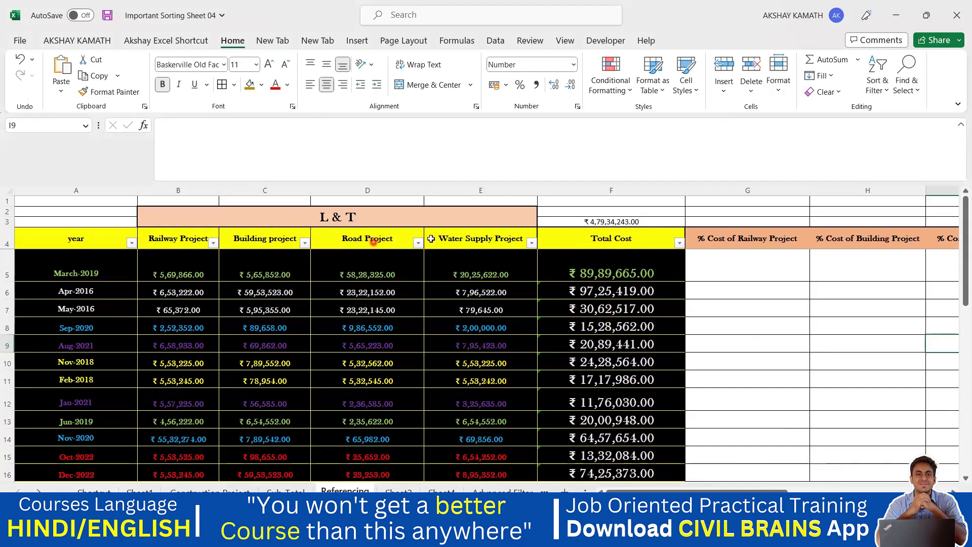
pyautogui.click(713, 490)
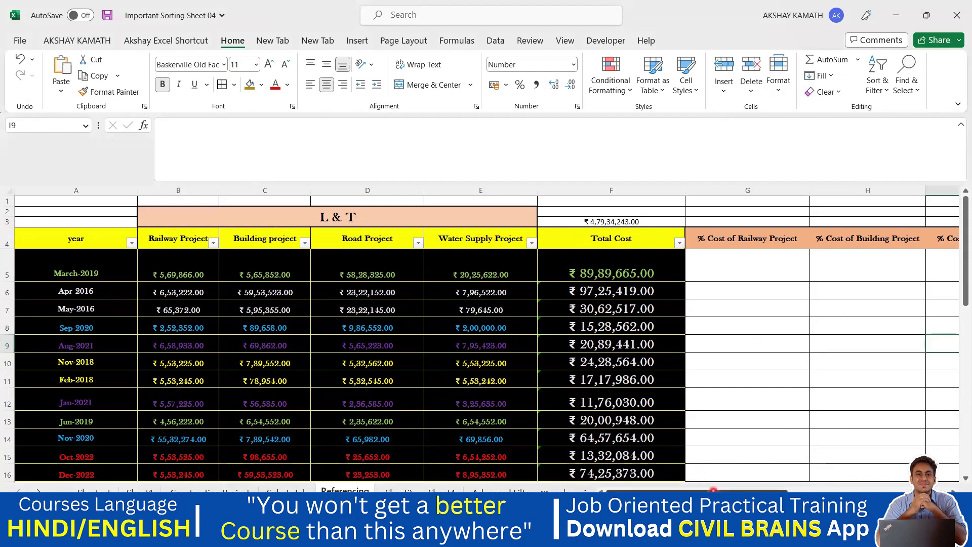
pyautogui.click(732, 405)
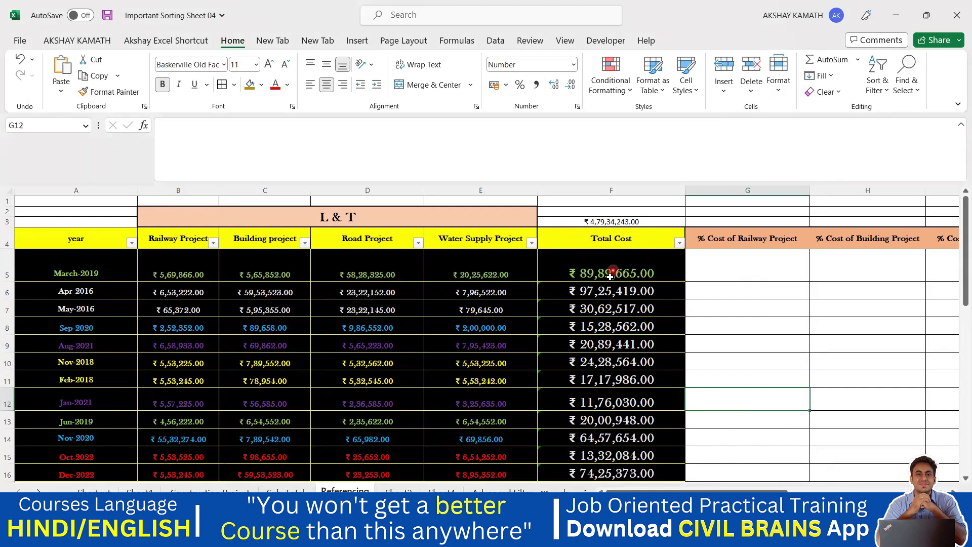
pyautogui.click(740, 267)
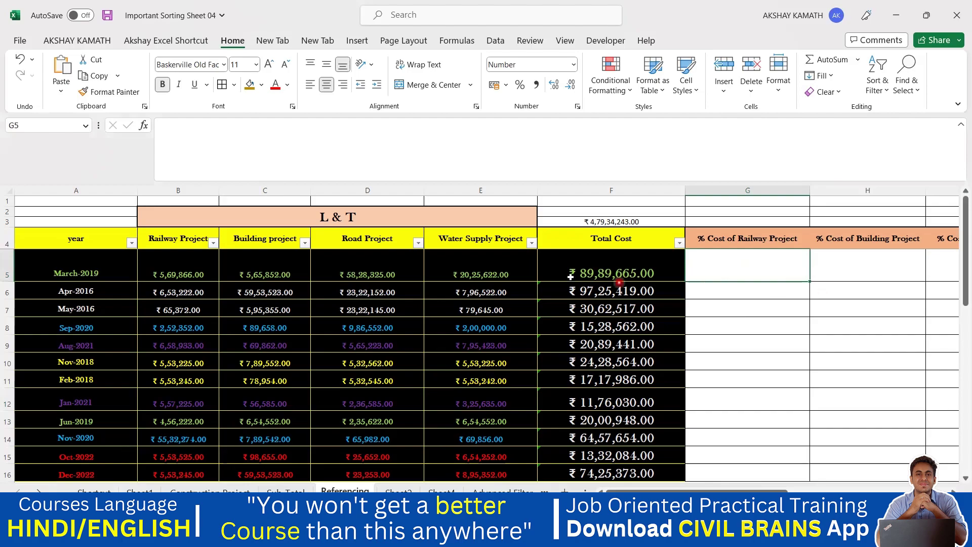
pyautogui.moveTo(784, 490); pyautogui.dragTo(817, 490)
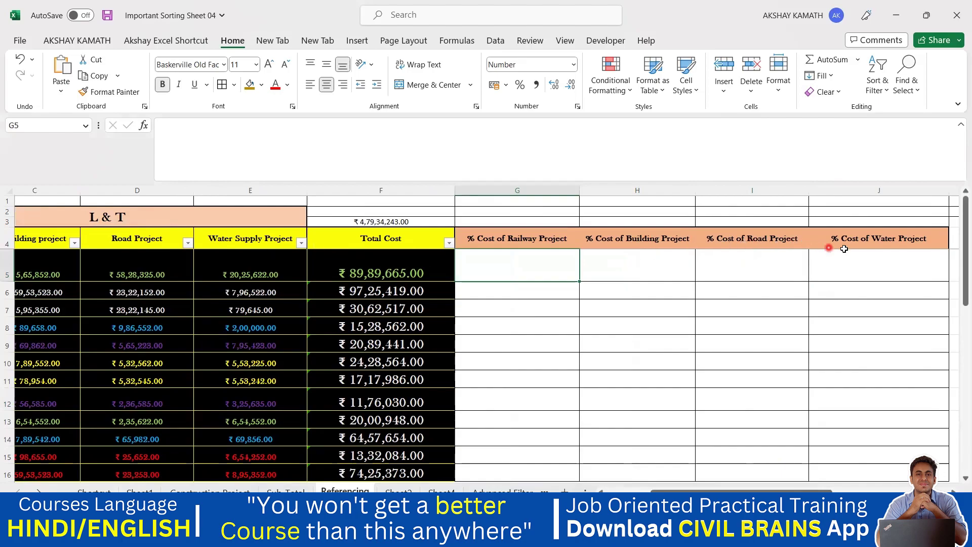
pyautogui.moveTo(778, 490); pyautogui.dragTo(733, 490)
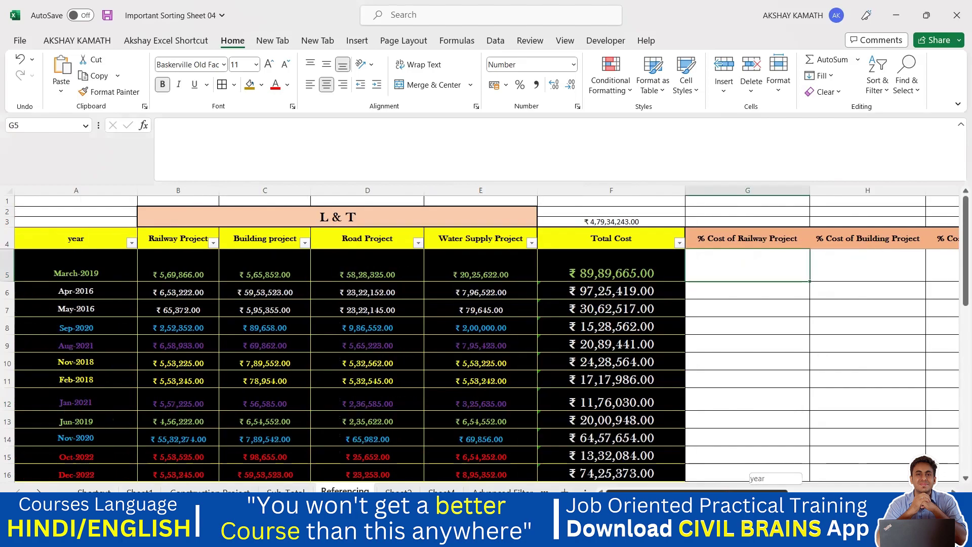
# Step: Enter the formula =B5/F5 in cell G5 to divide the March-2019 railway cost by the total cost
pyautogui.doubleClick(740, 261)
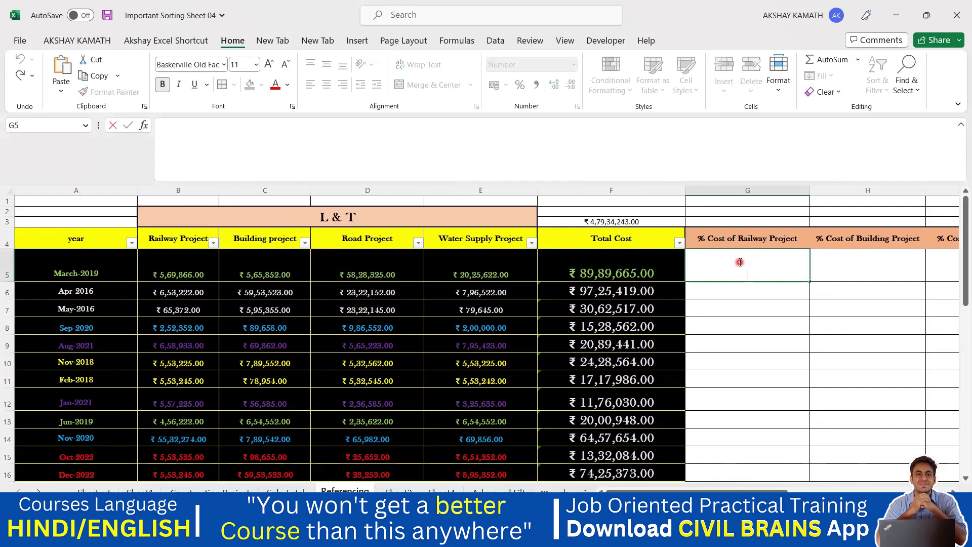
pyautogui.write('=')
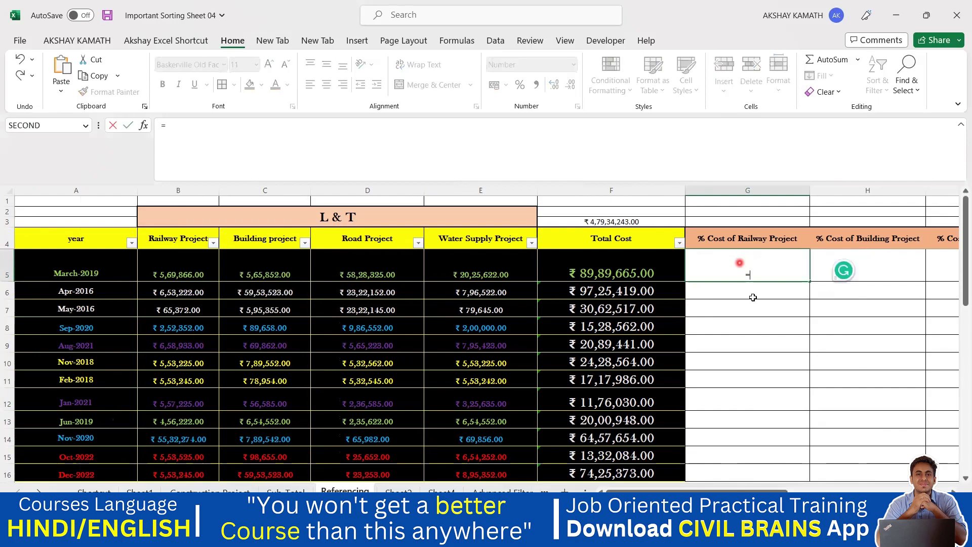
pyautogui.click(187, 274)
pyautogui.write('/')
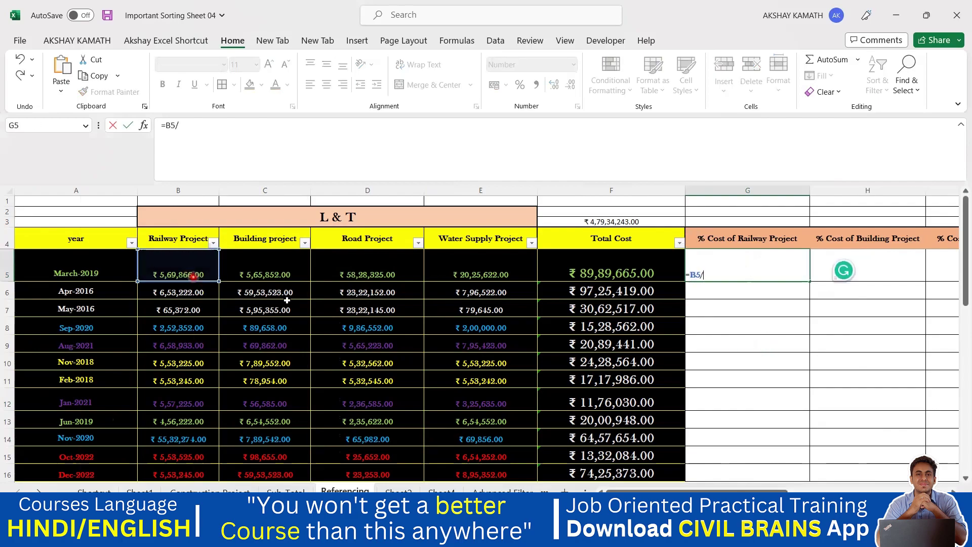
pyautogui.click(582, 274)
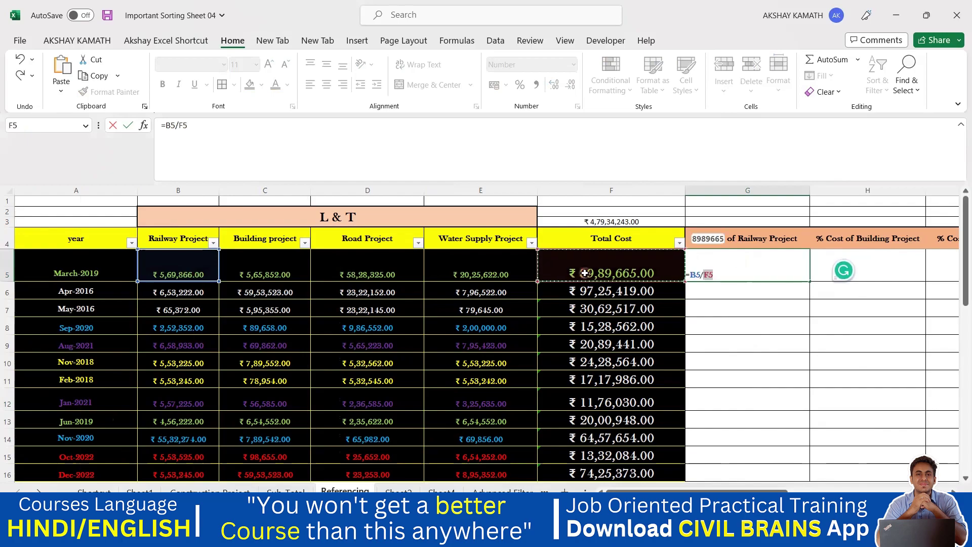
pyautogui.press('Return')
# Step: Extend the formula in G5 to =B5/F5*100
pyautogui.click(756, 280)
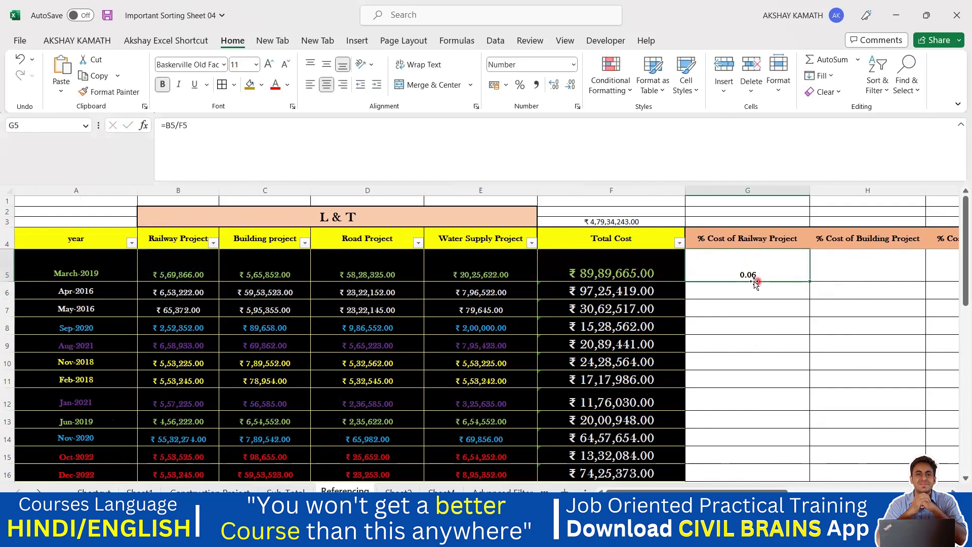
pyautogui.click(284, 160)
pyautogui.click(301, 126)
pyautogui.write('*100')
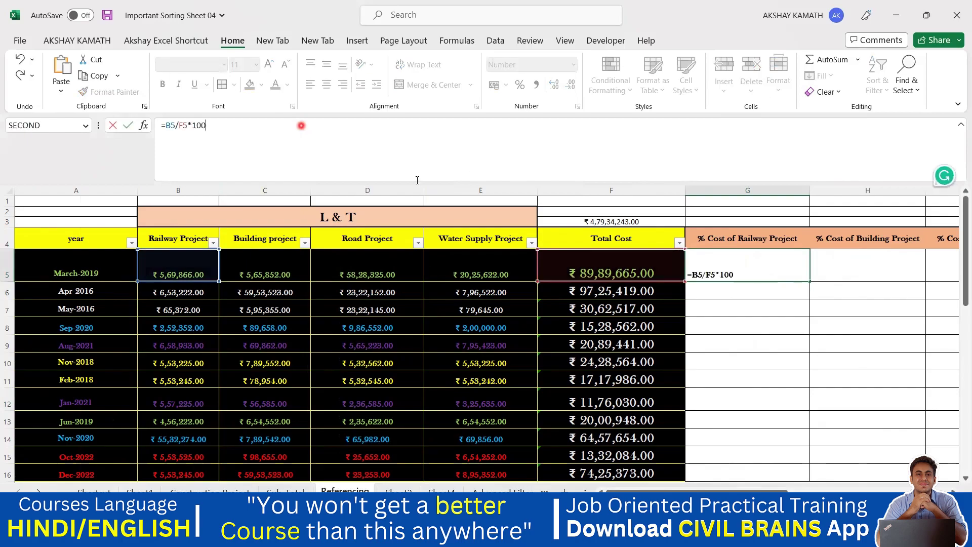
pyautogui.click(759, 281)
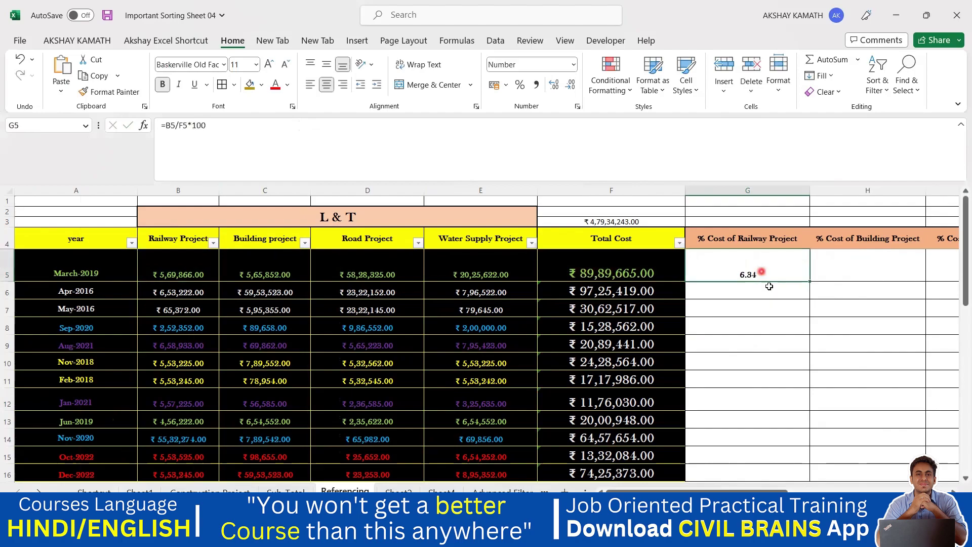
# Step: Undo both formula entries in cell G5
pyautogui.click(766, 302)
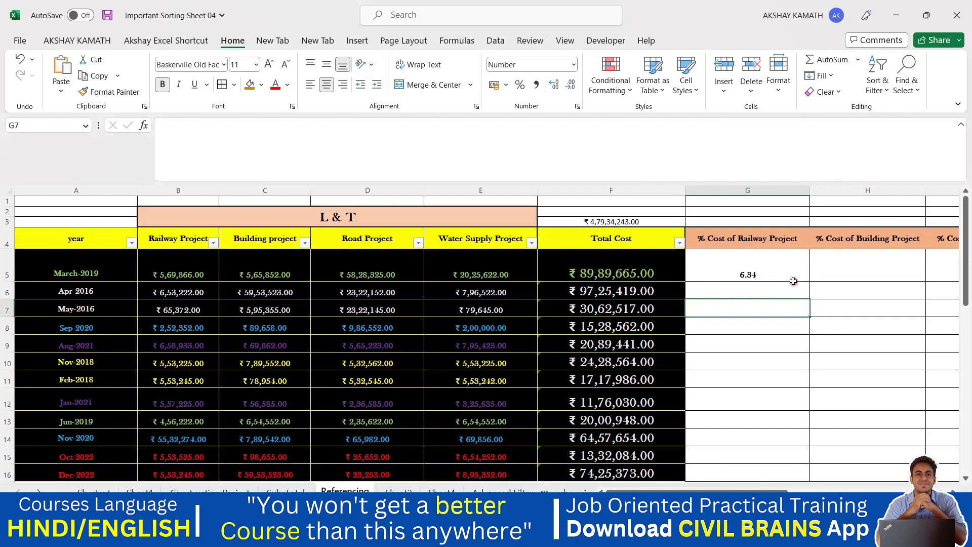
pyautogui.click(775, 277)
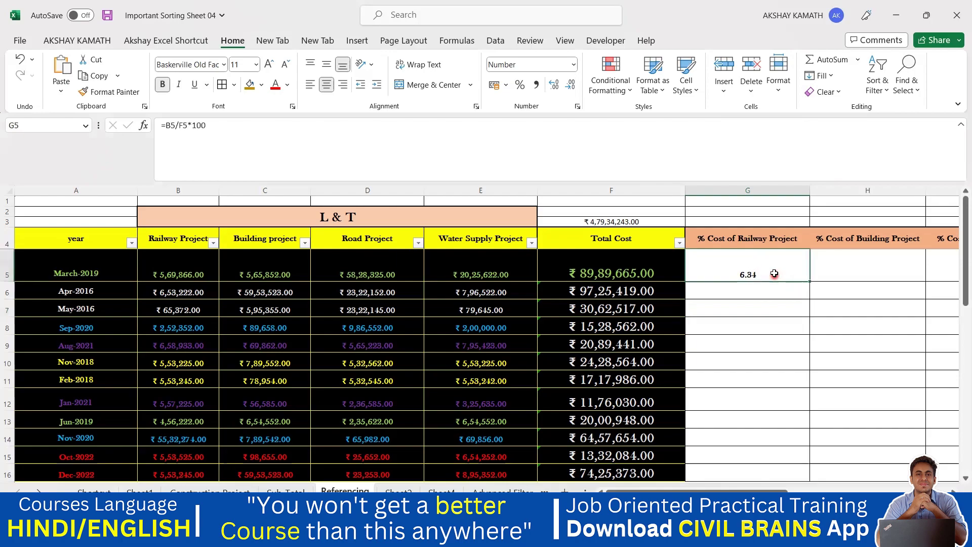
pyautogui.click(753, 265)
pyautogui.hotkey('ctrl', 'z')
pyautogui.hotkey('ctrl', 'z')
pyautogui.click(776, 307)
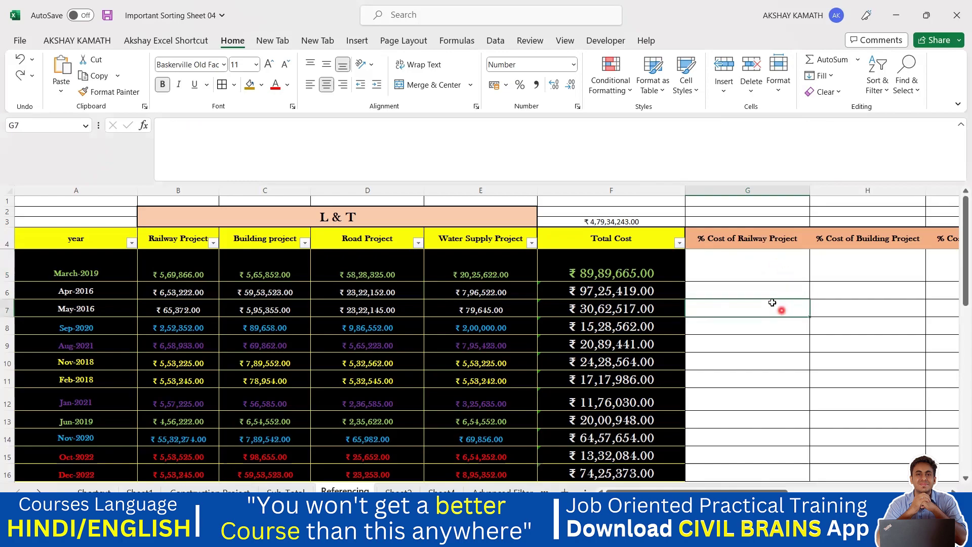
# Step: Check the March-2019 railway and total cost cells, and set the number format of G5 to Currency
pyautogui.click(614, 272)
pyautogui.click(162, 276)
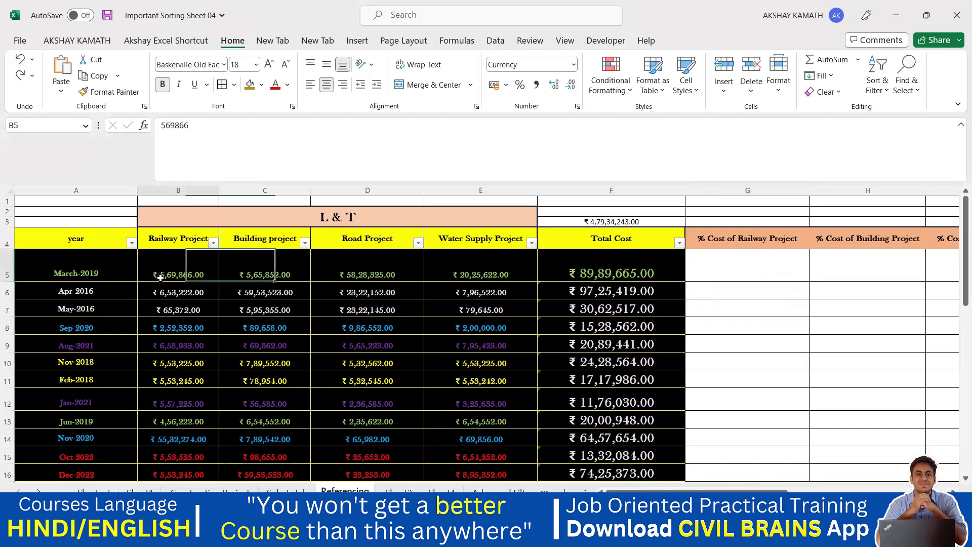
pyautogui.click(588, 273)
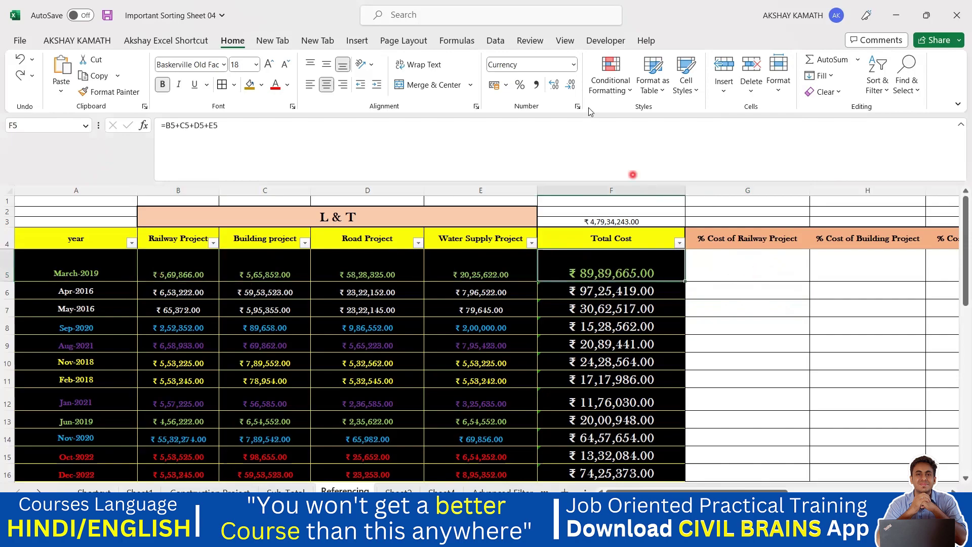
pyautogui.click(754, 271)
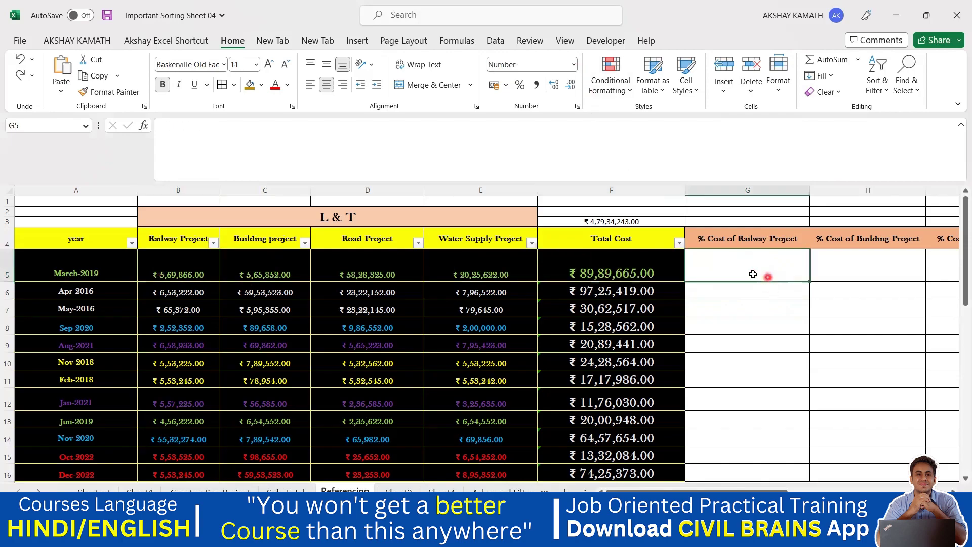
pyautogui.click(575, 66)
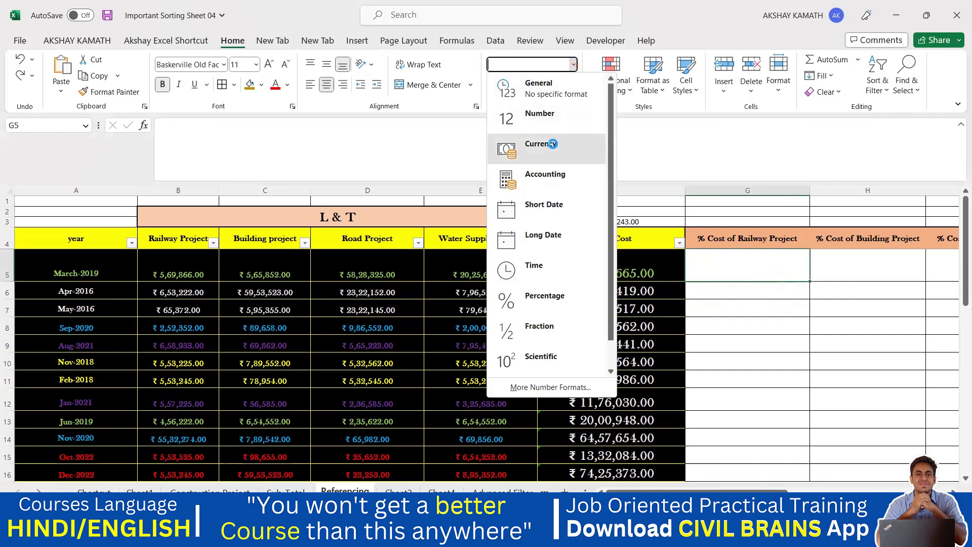
pyautogui.click(552, 143)
# Step: Enter the formula =B5/F5*100 in the currency-formatted cell G5
pyautogui.moveTo(810, 298); pyautogui.dragTo(743, 269)
pyautogui.write('=')
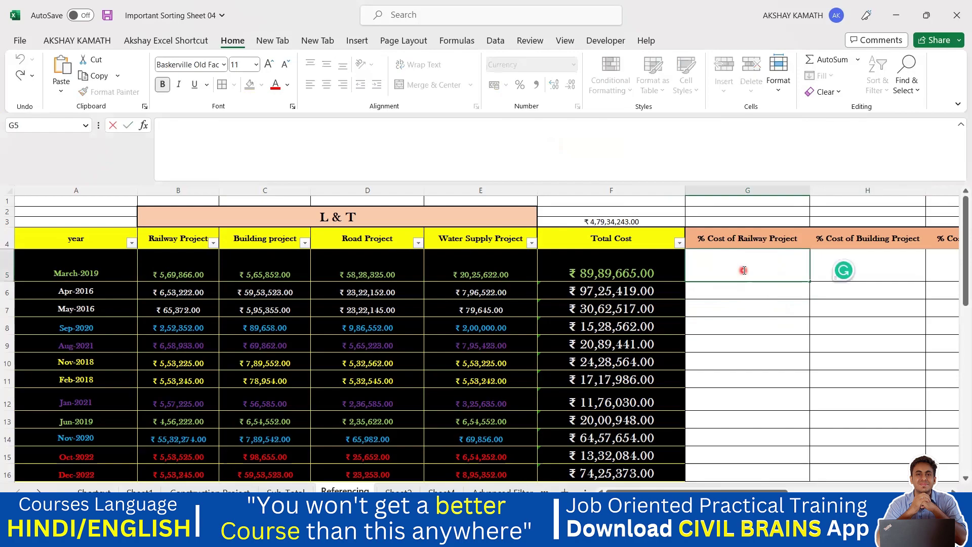
pyautogui.click(185, 270)
pyautogui.write('/')
pyautogui.click(624, 264)
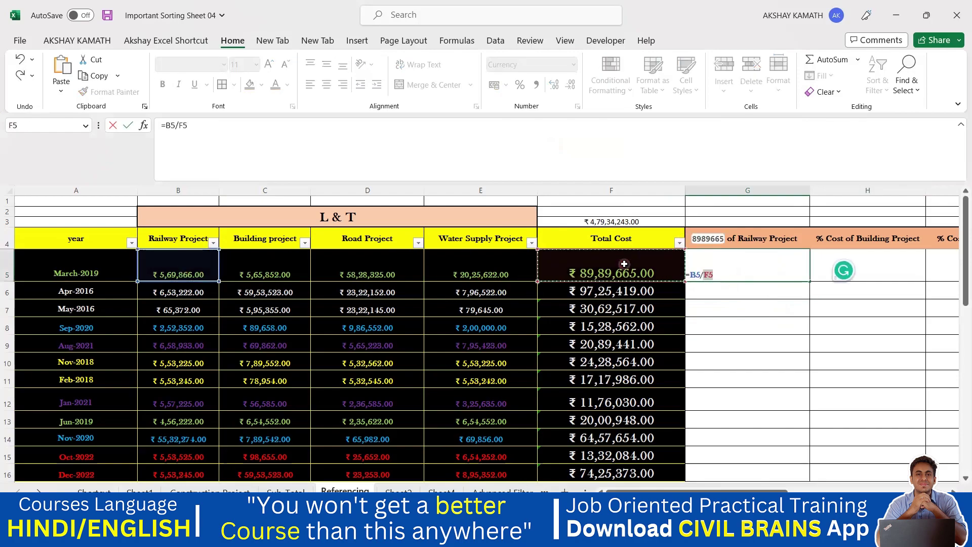
pyautogui.write('*')
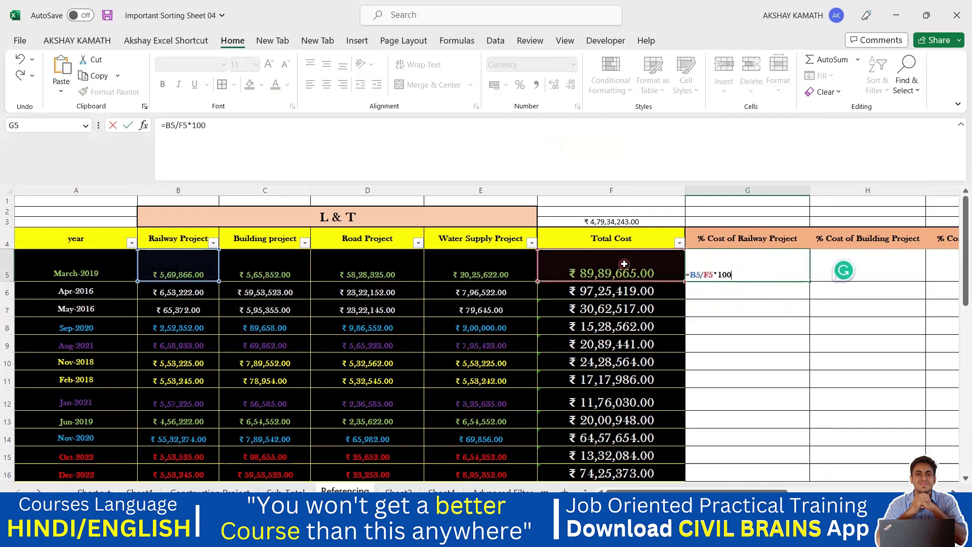
pyautogui.press('Return')
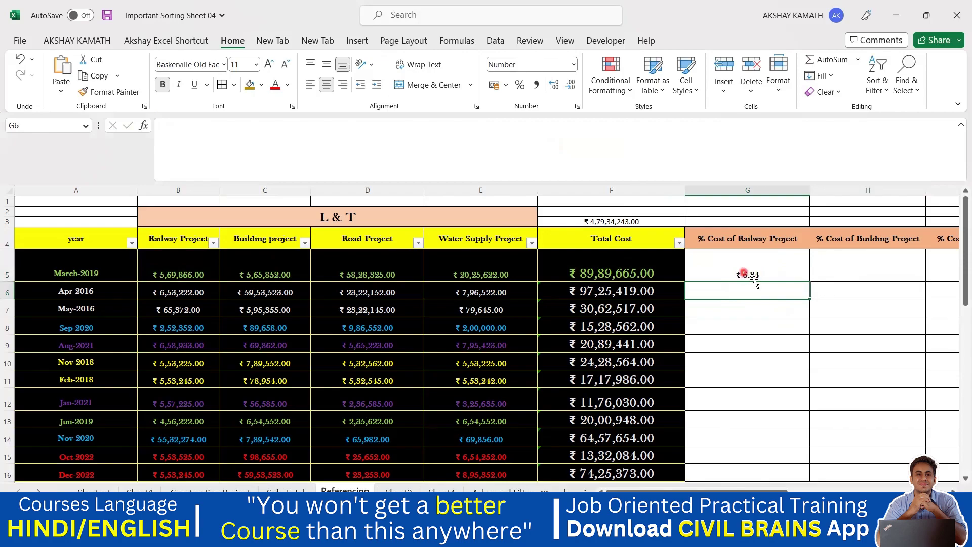
# Step: Change the number format of cell G5 to Percentage
pyautogui.click(760, 274)
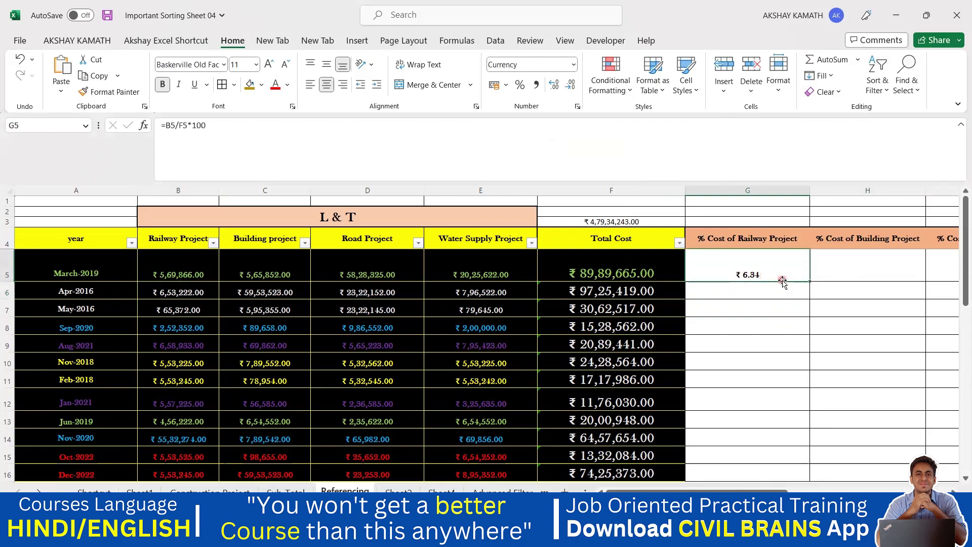
pyautogui.click(573, 65)
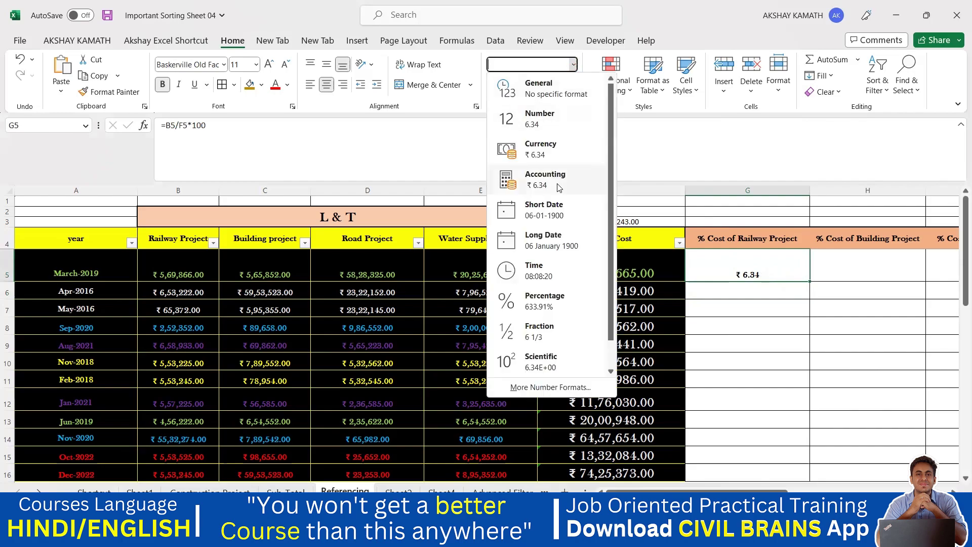
pyautogui.click(532, 305)
pyautogui.click(836, 331)
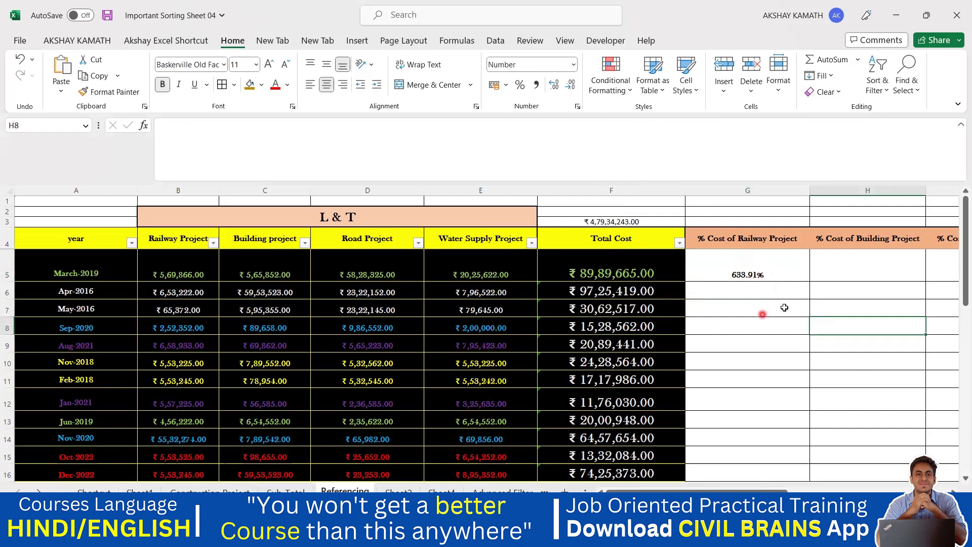
# Step: Review the formula in G5, and clear the contents of the percentage cost range G5:J16
pyautogui.click(769, 274)
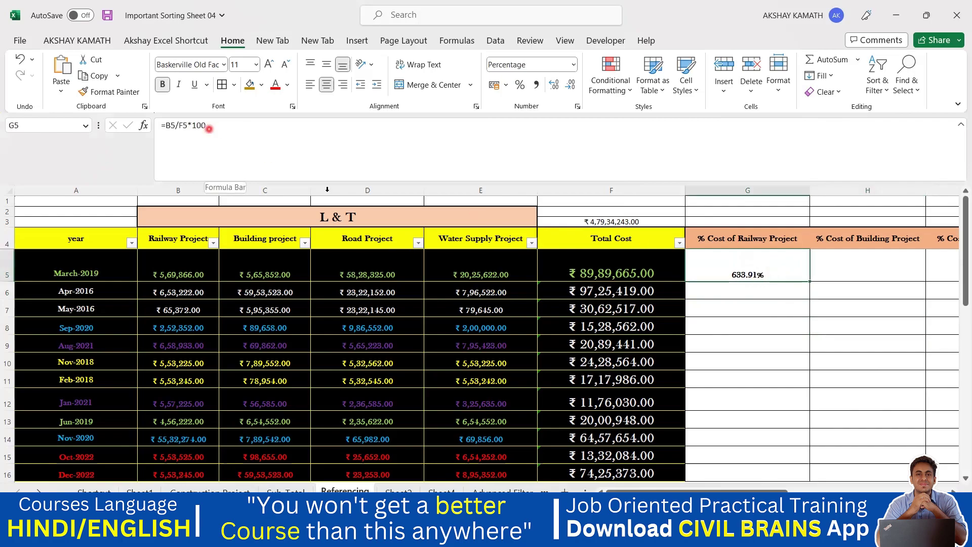
pyautogui.moveTo(731, 269); pyautogui.dragTo(896, 304)
pyautogui.moveTo(959, 362); pyautogui.dragTo(832, 369)
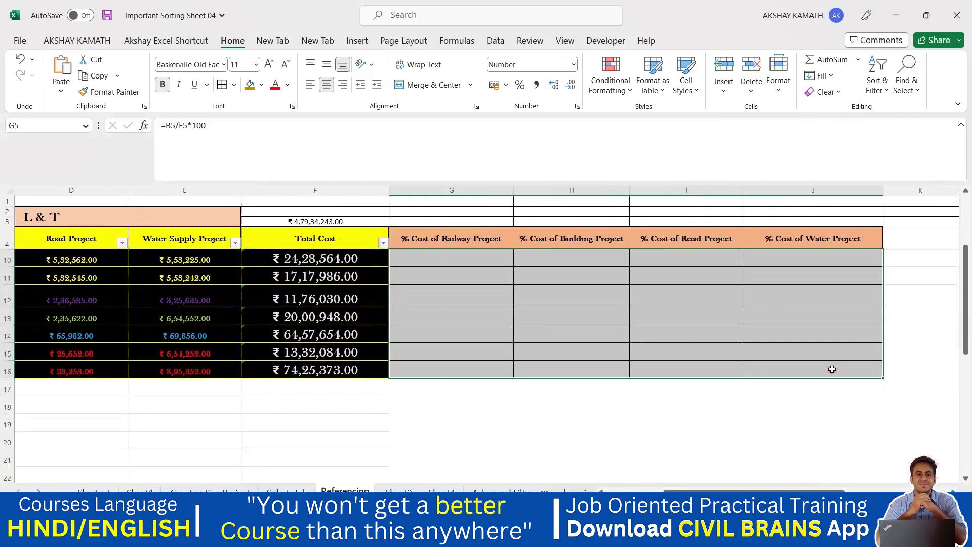
pyautogui.scroll(2, 744, 447)
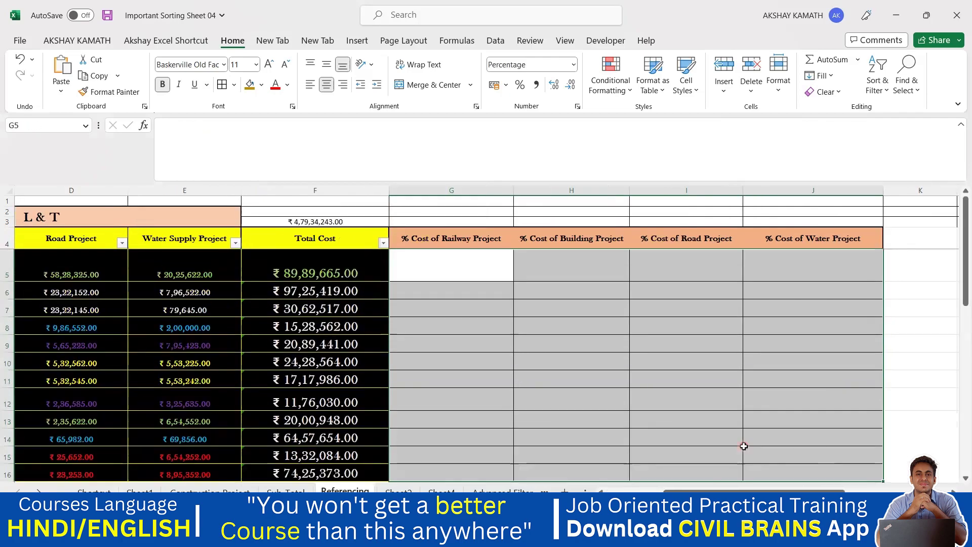
# Step: Format all four percentage cost columns, range G5:J16, as Percentage
pyautogui.click(736, 439)
pyautogui.moveTo(436, 267); pyautogui.dragTo(829, 471)
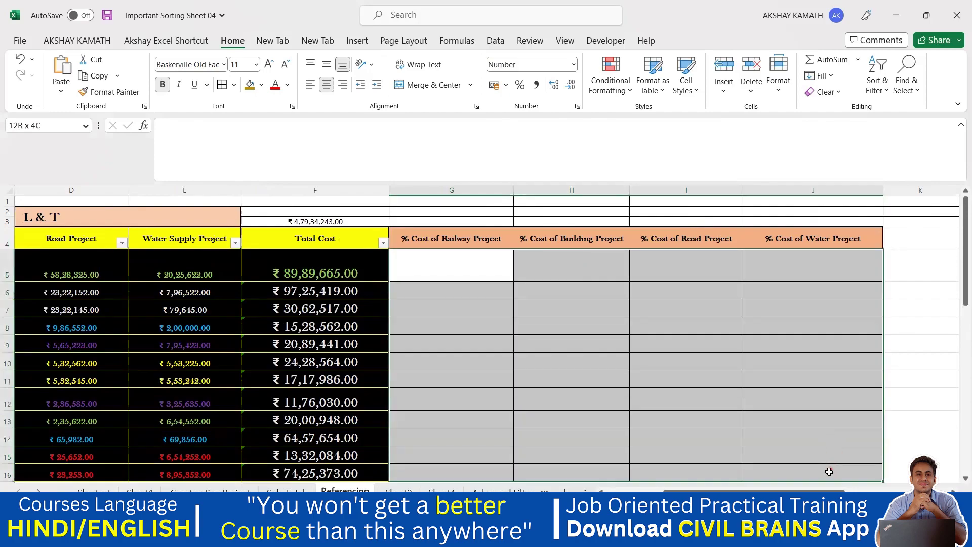
pyautogui.click(574, 65)
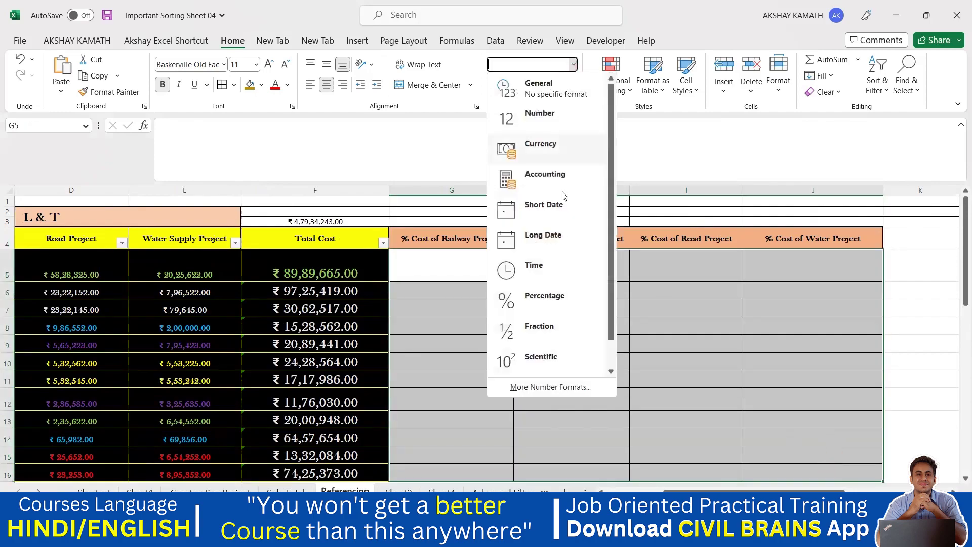
pyautogui.click(557, 297)
pyautogui.click(613, 337)
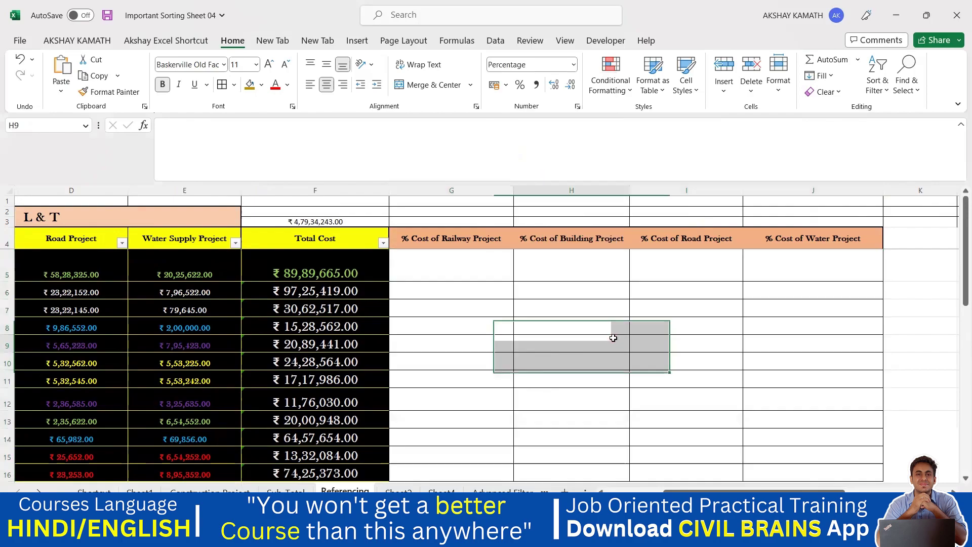
# Step: Enter the formula =B5/F5 in cell G5 to get the railway project's share of the total cost
pyautogui.hscroll(-3, 670, 486)
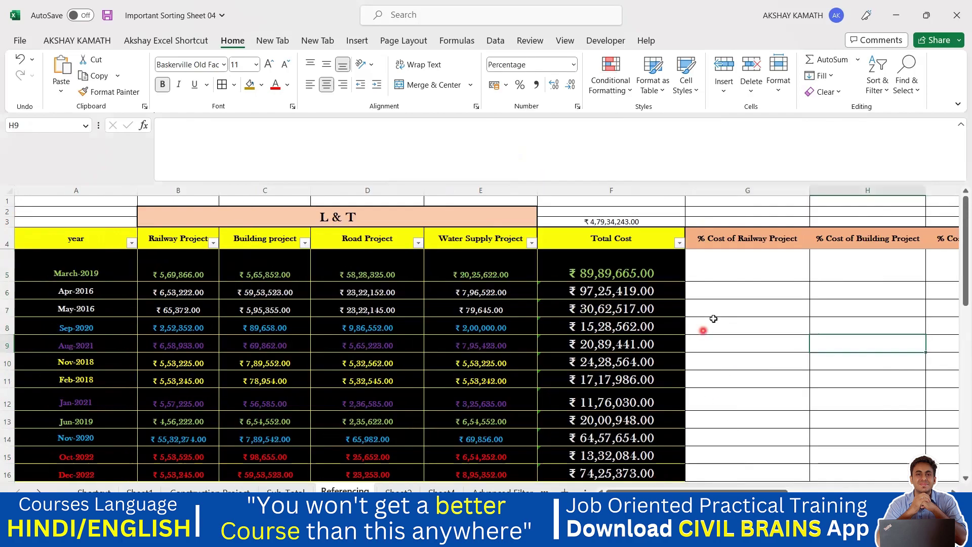
pyautogui.doubleClick(737, 265)
pyautogui.write('=')
pyautogui.click(164, 273)
pyautogui.write('/')
pyautogui.click(614, 271)
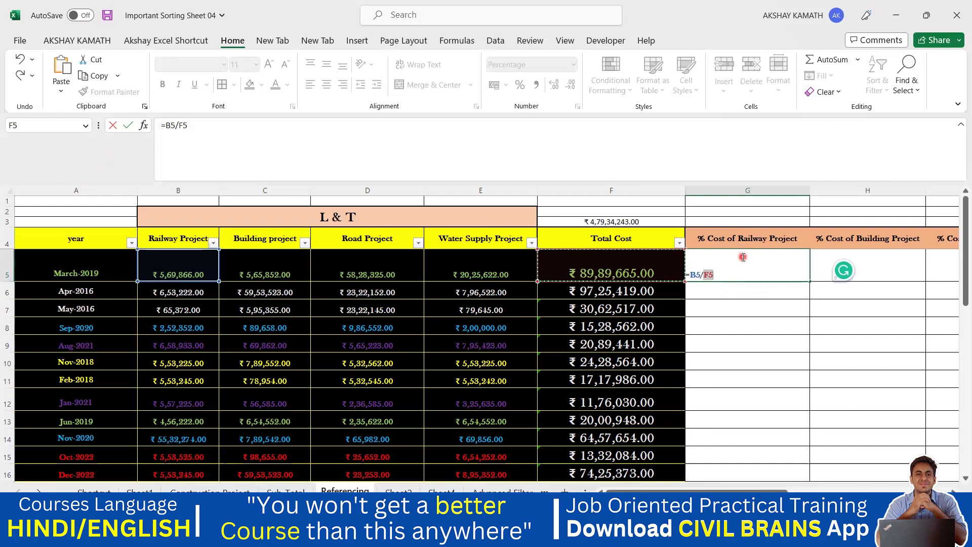
pyautogui.hotkey('ctrl', 'Return')
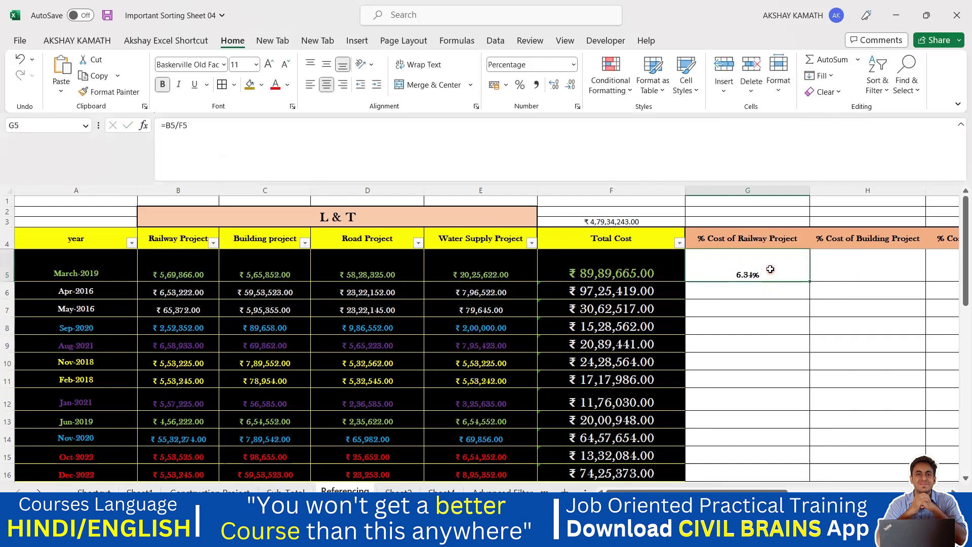
# Step: Fill the G5 formula down the % Cost of Railway Project column through row 16
pyautogui.scroll(-1, 768, 267)
pyautogui.scroll(1, 709, 304)
pyautogui.moveTo(810, 284); pyautogui.dragTo(792, 375)
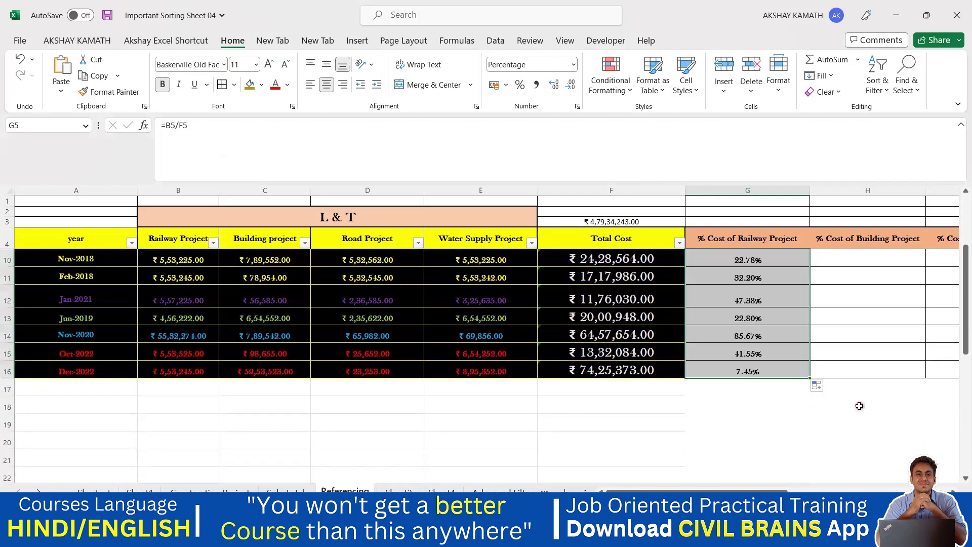
pyautogui.scroll(2, 859, 405)
pyautogui.click(784, 377)
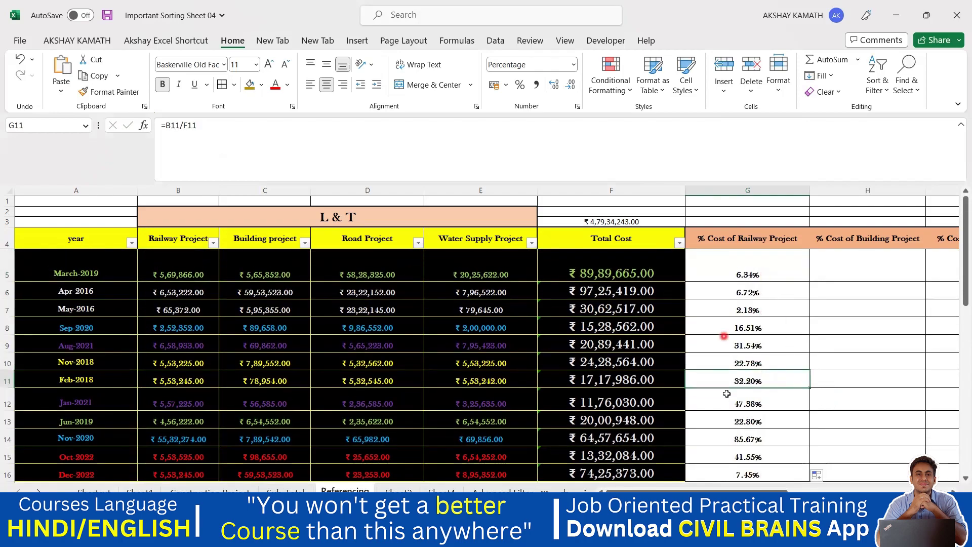
# Step: Try the formula =C5/F5 in the % Cost of Building Project cell H5, and undo the entry
pyautogui.moveTo(748, 491); pyautogui.dragTo(772, 491)
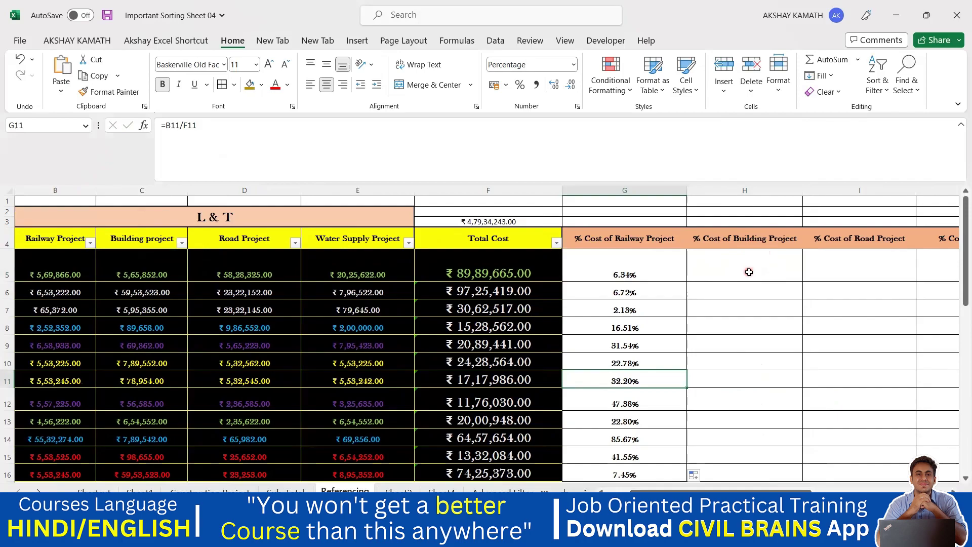
pyautogui.click(749, 272)
pyautogui.write('=')
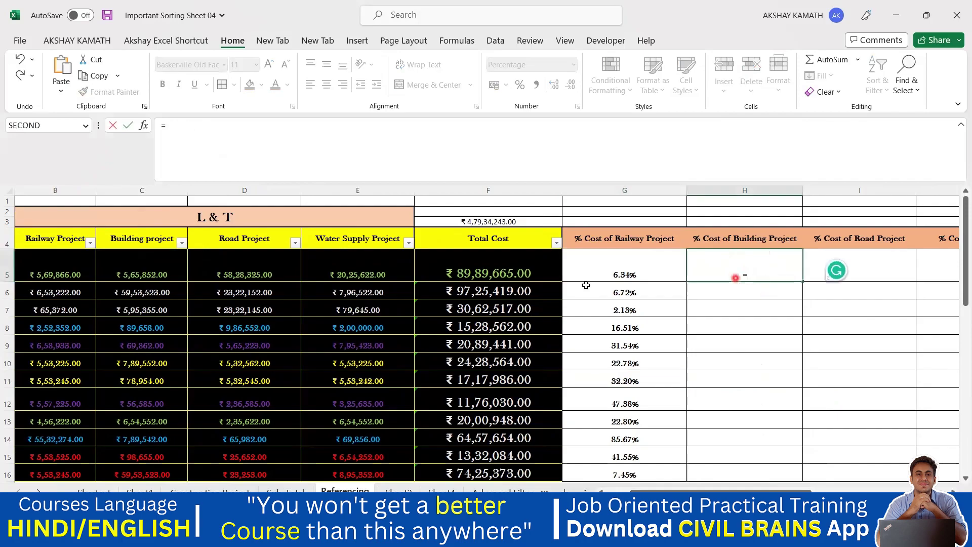
pyautogui.click(134, 270)
pyautogui.write('/')
pyautogui.click(471, 273)
pyautogui.press('Return')
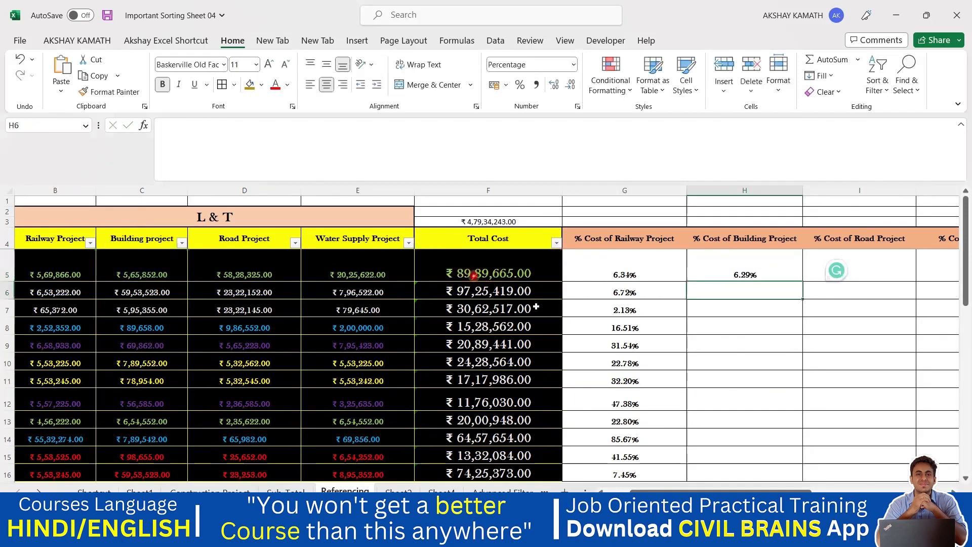
pyautogui.click(737, 268)
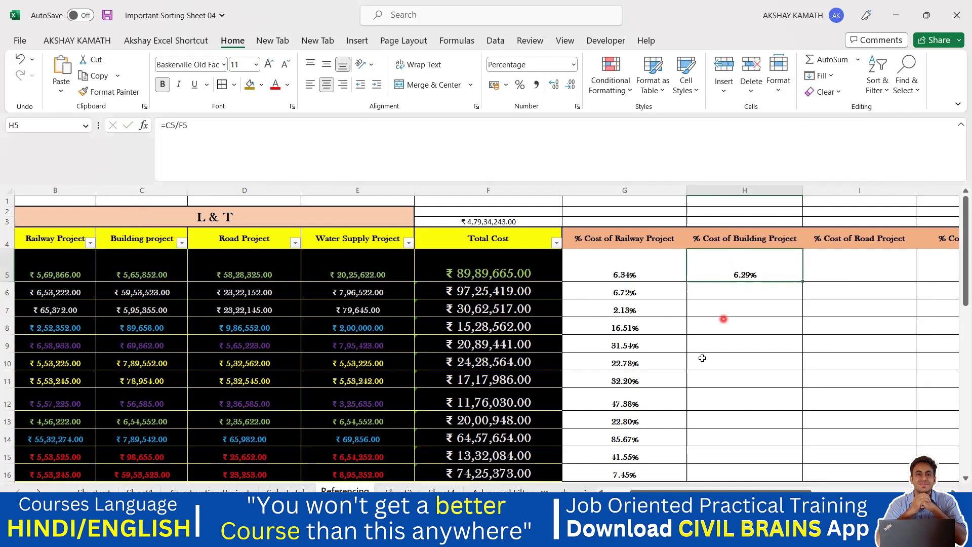
pyautogui.moveTo(738, 489); pyautogui.dragTo(775, 486)
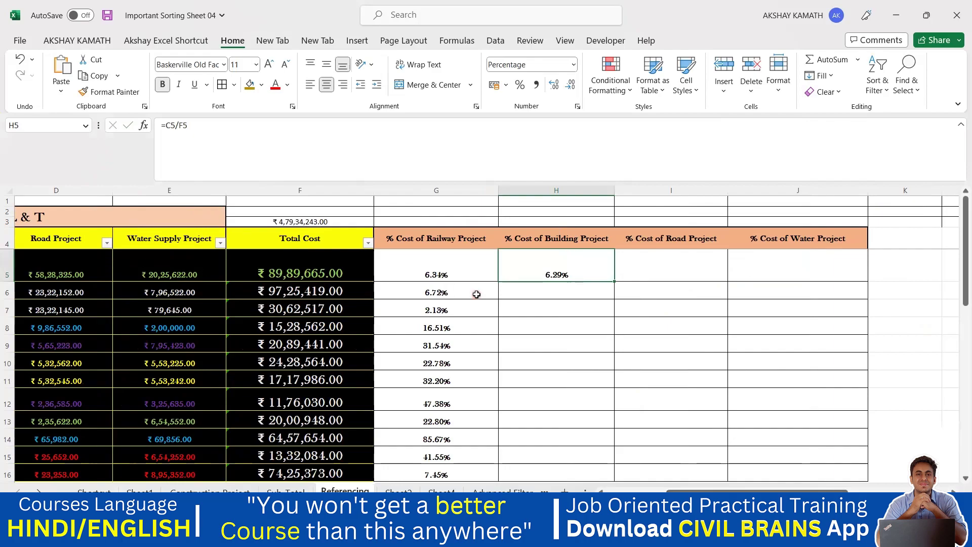
pyautogui.hotkey('ctrl', 'z')
pyautogui.click(549, 320)
# Step: Fill the G5 formula across row 5 through the % Cost of Water Project cell J5
pyautogui.moveTo(810, 490)
pyautogui.mouseDown()
pyautogui.moveTo(751, 489)
pyautogui.moveTo(818, 490)
pyautogui.mouseUp()
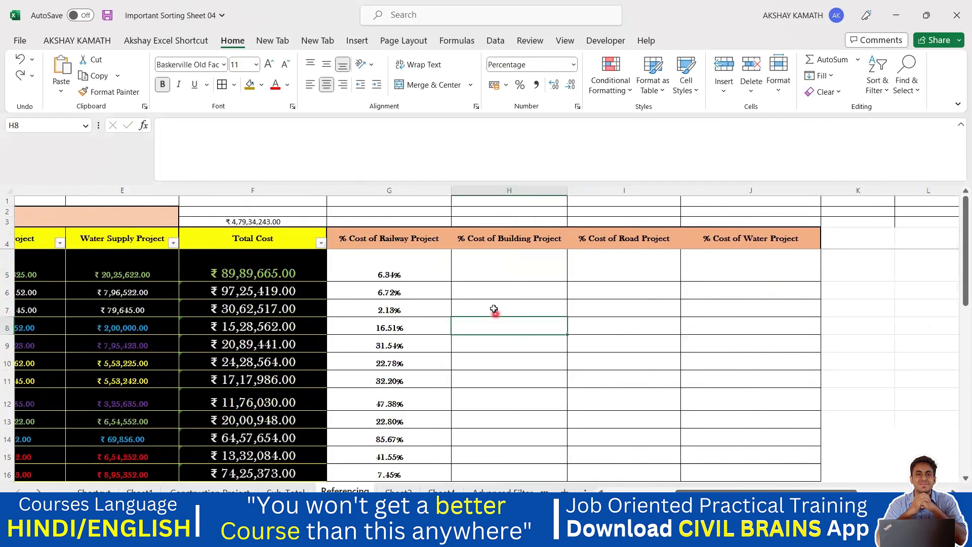
pyautogui.click(416, 270)
pyautogui.moveTo(450, 283); pyautogui.dragTo(754, 288)
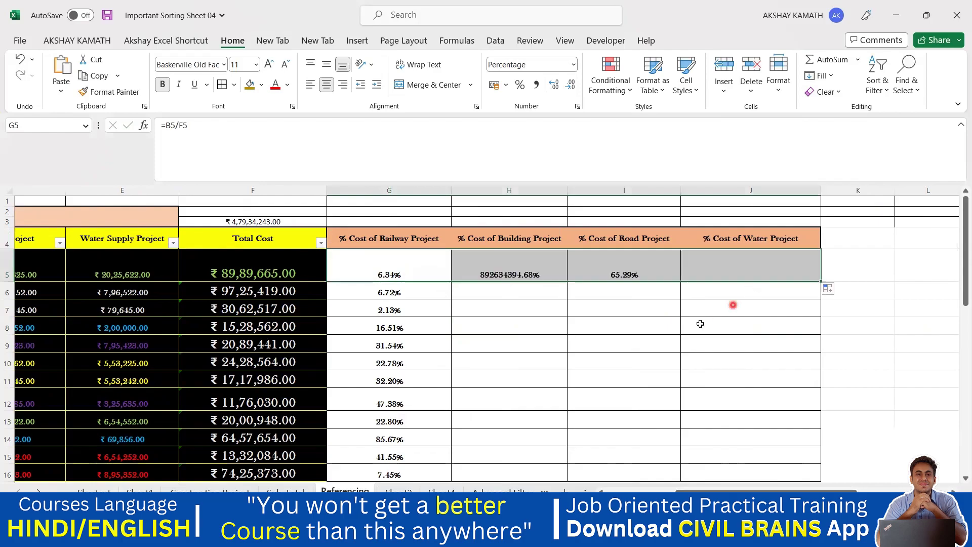
pyautogui.click(546, 304)
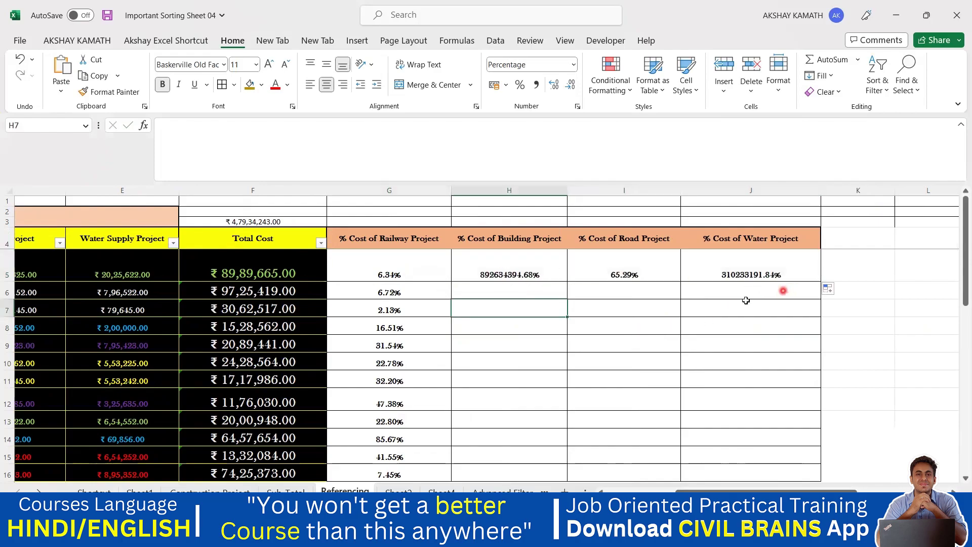
# Step: Examine the formulas filled into H5, I5 and J5, checking which cells the H5 formula references
pyautogui.click(514, 275)
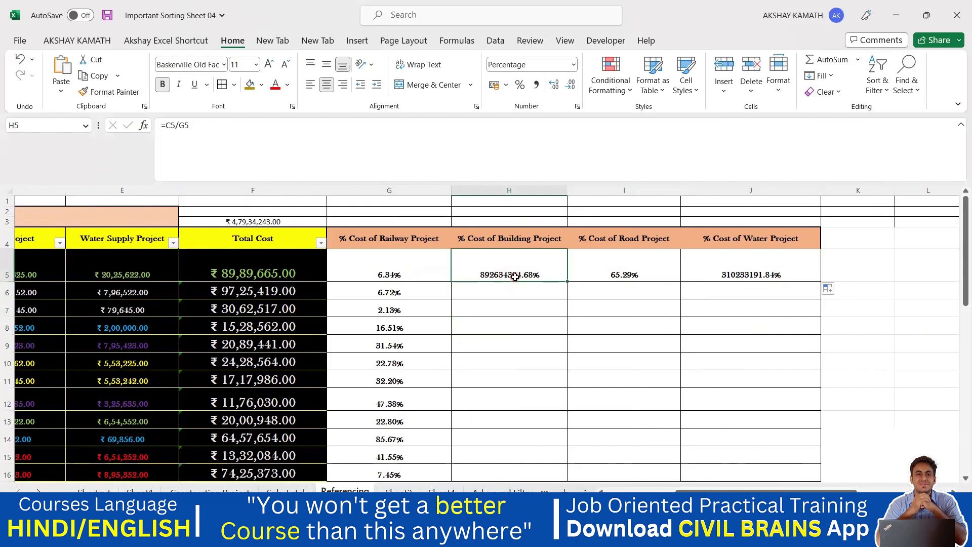
pyautogui.click(654, 273)
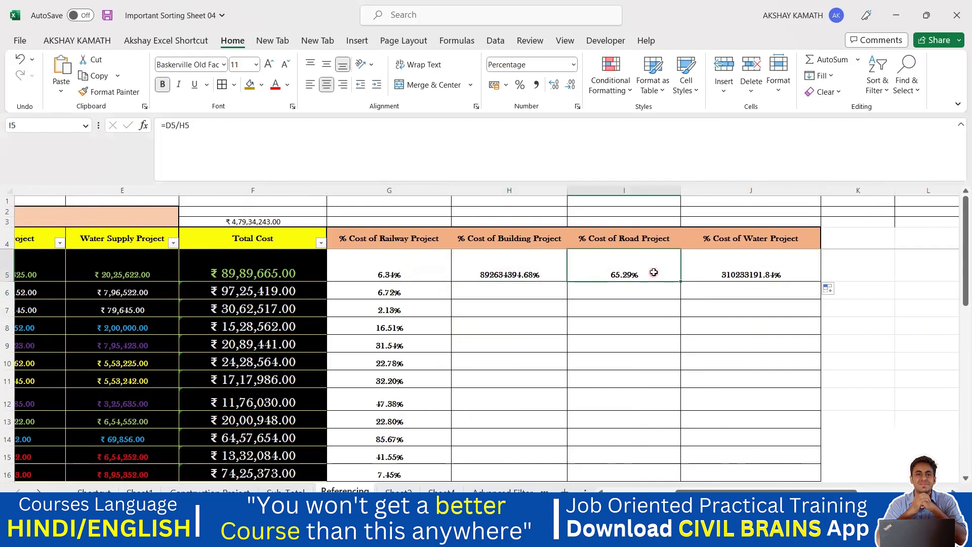
pyautogui.click(735, 276)
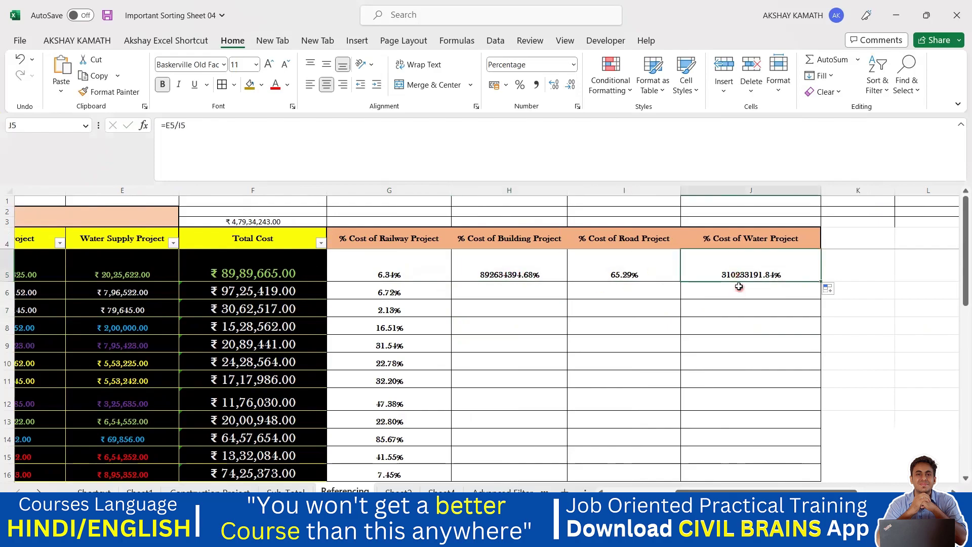
pyautogui.moveTo(747, 491); pyautogui.dragTo(725, 491)
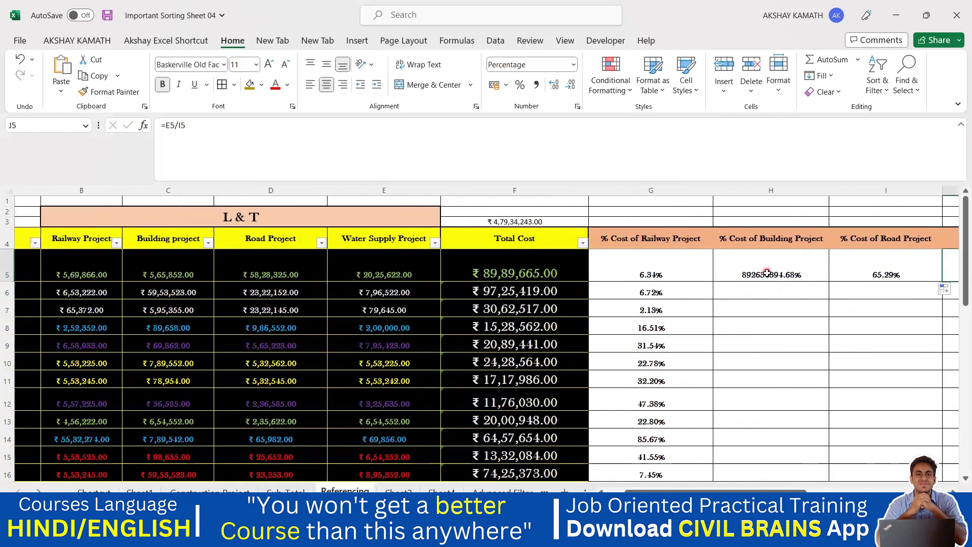
pyautogui.doubleClick(758, 275)
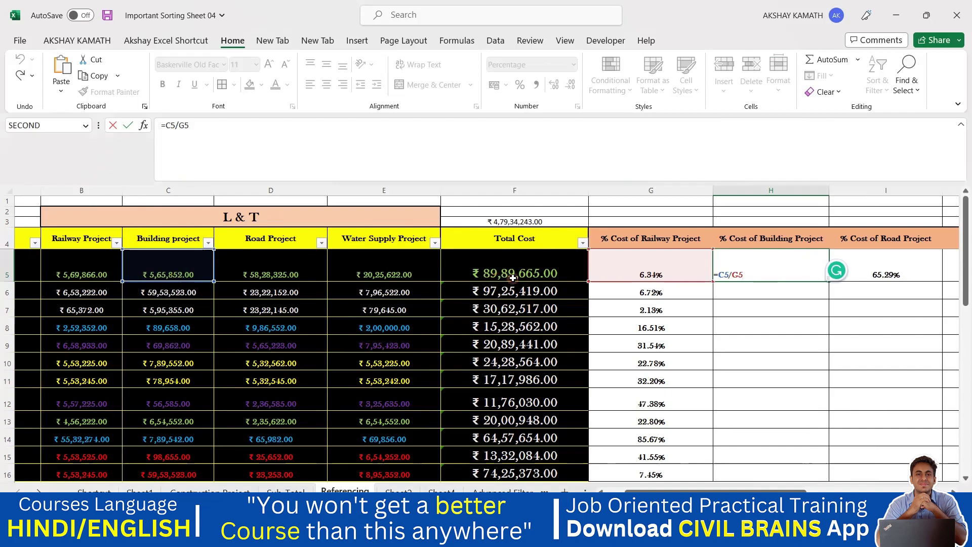
pyautogui.click(733, 285)
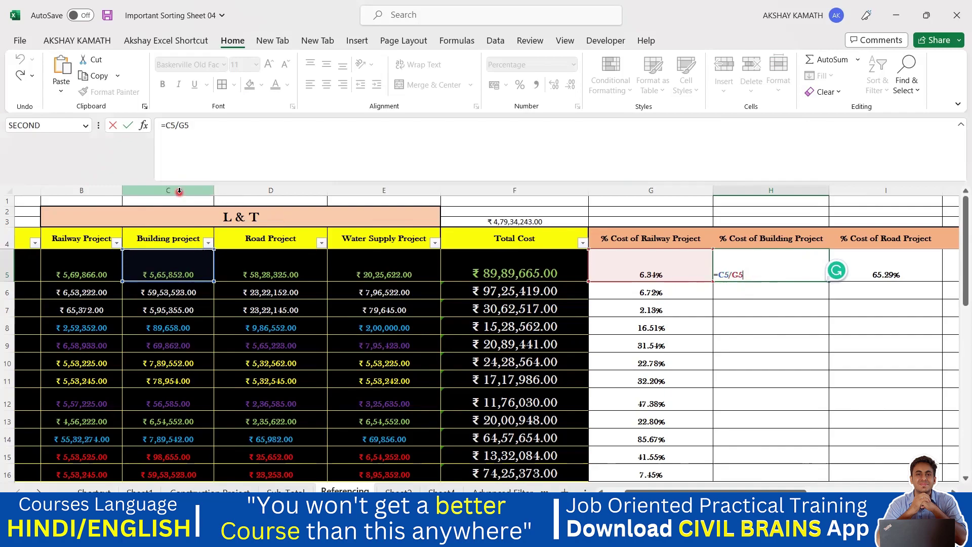
pyautogui.click(153, 272)
pyautogui.click(786, 300)
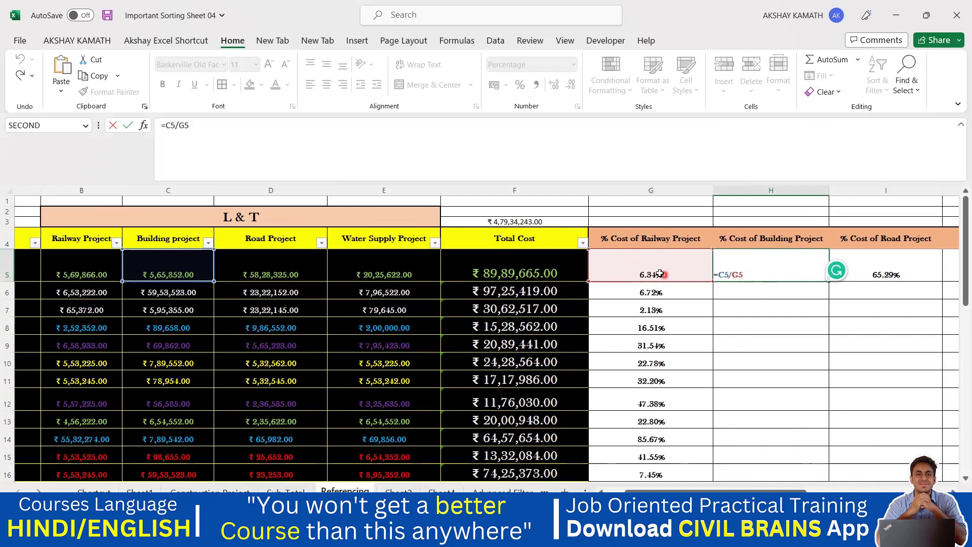
pyautogui.click(403, 132)
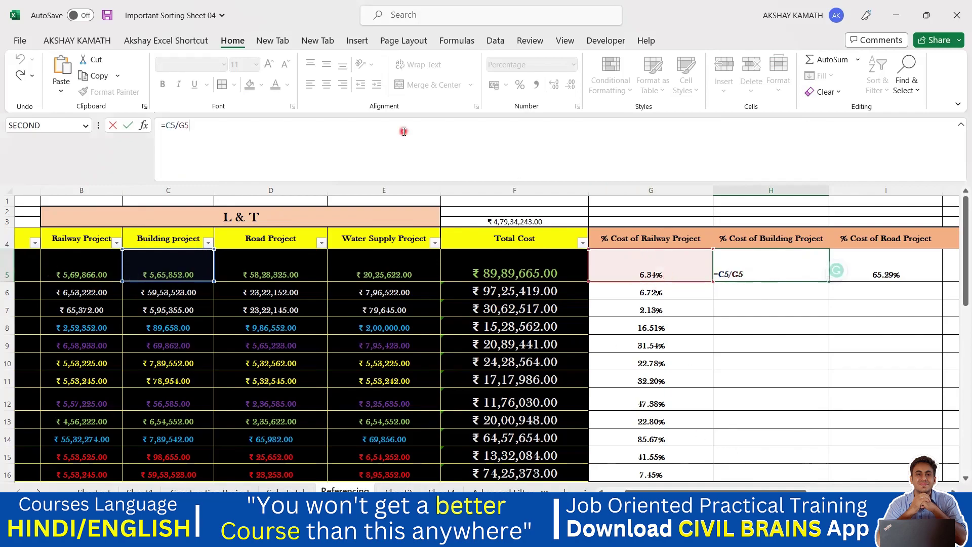
pyautogui.press('Return')
pyautogui.click(774, 275)
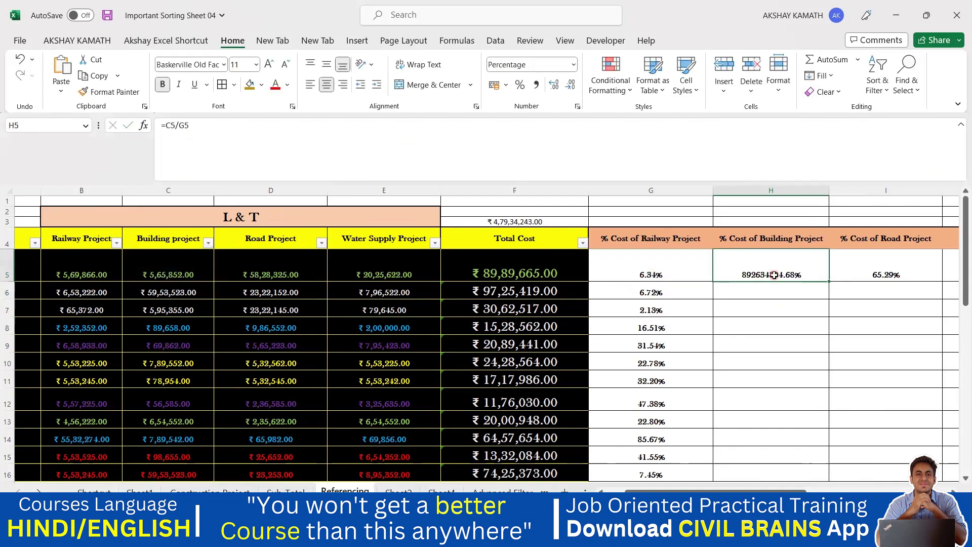
# Step: Enter the formula =C6/F6 in cell H6, and compare it with the formula in H5
pyautogui.click(772, 291)
pyautogui.write('=')
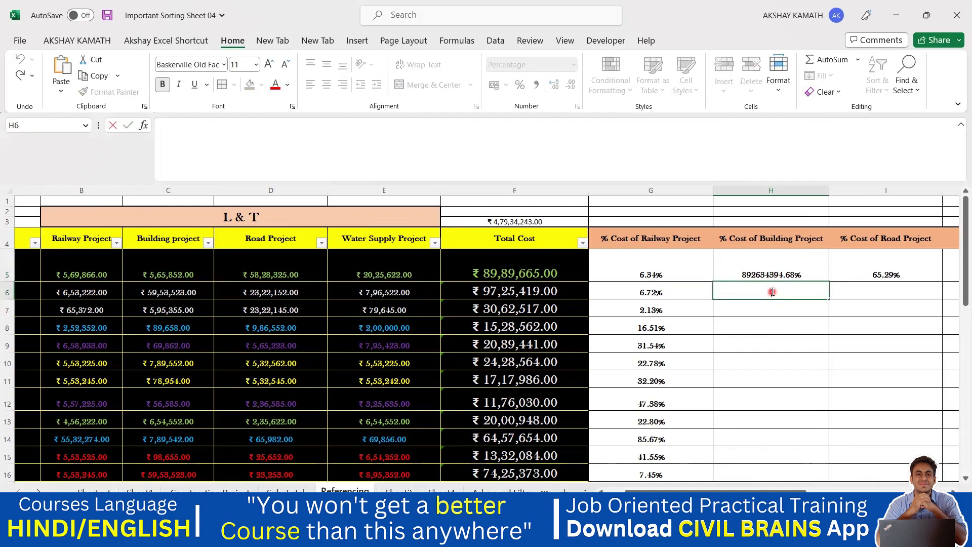
pyautogui.click(168, 293)
pyautogui.write('/')
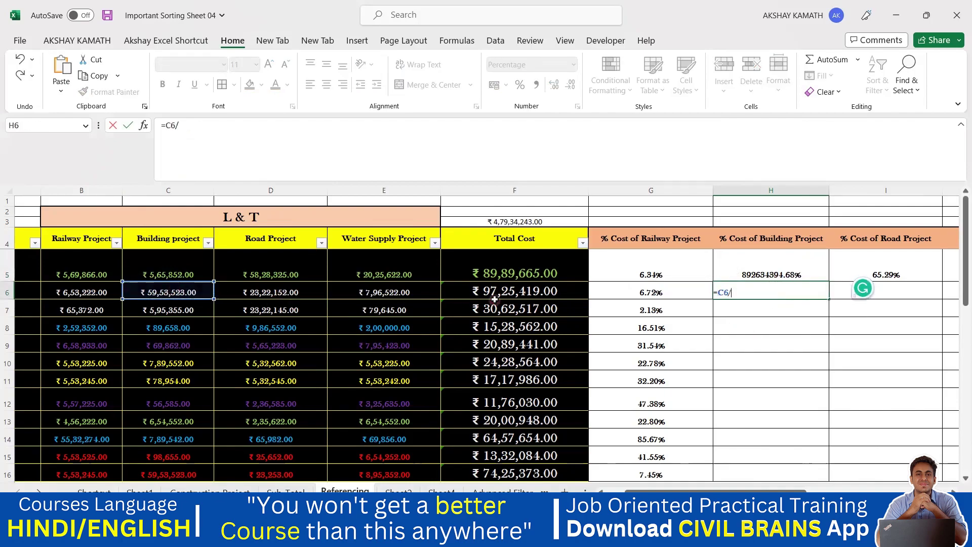
pyautogui.click(497, 295)
pyautogui.press('Return')
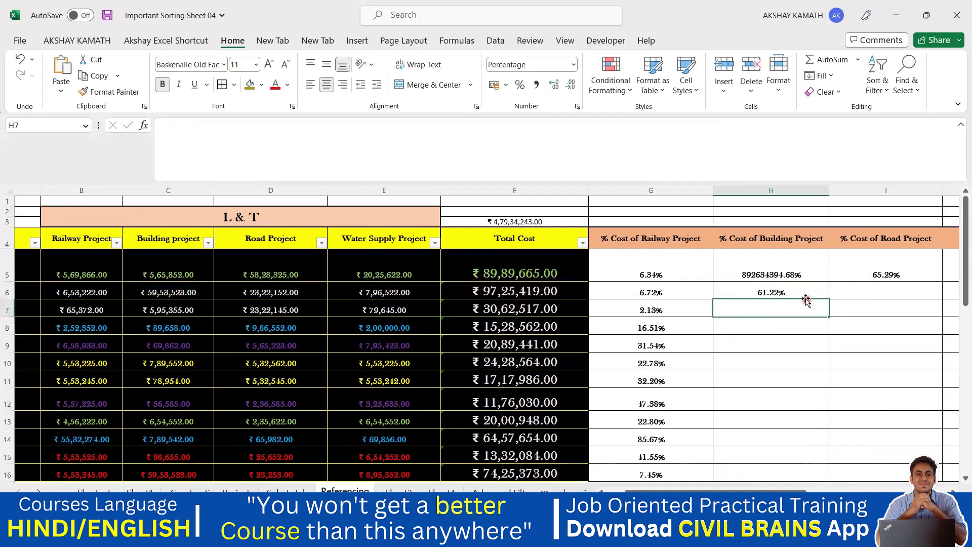
pyautogui.click(784, 276)
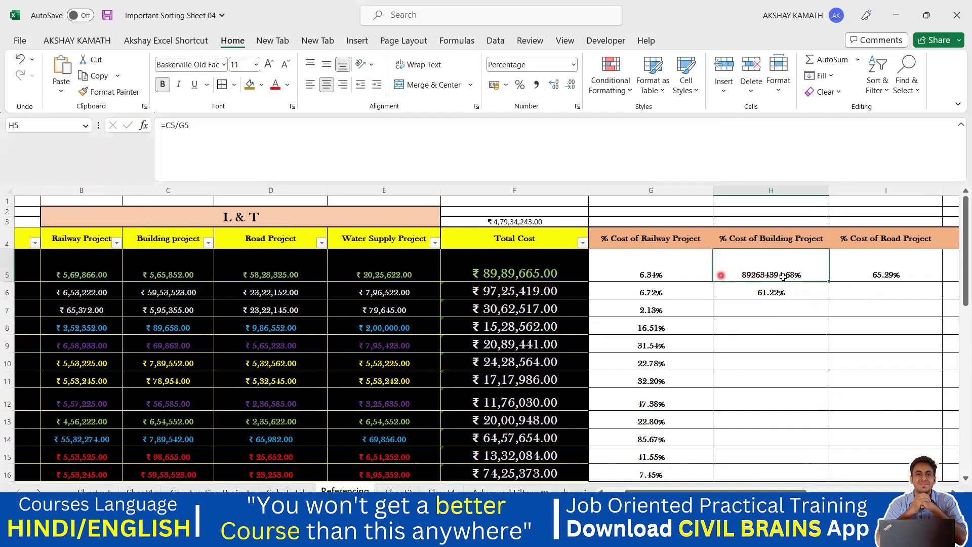
# Step: Clear the contents of the percentage cost range G5:J16
pyautogui.moveTo(785, 490); pyautogui.dragTo(838, 490)
pyautogui.moveTo(384, 275); pyautogui.dragTo(721, 408)
pyautogui.press('Delete')
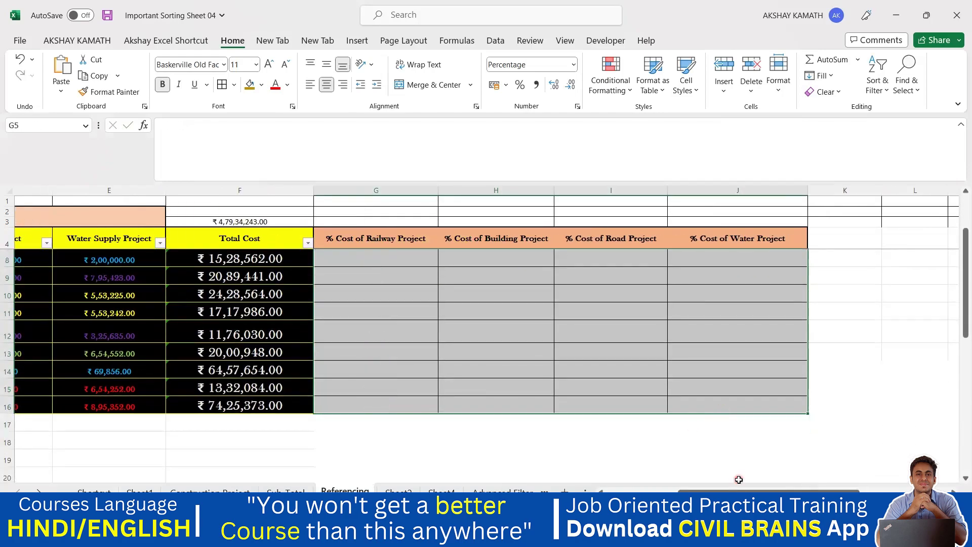
# Step: Calculate the March-2019 railway percentage in the empty cell G5 with the formula =B5/F5
pyautogui.moveTo(733, 488); pyautogui.dragTo(688, 488)
pyautogui.scroll(1, 603, 410)
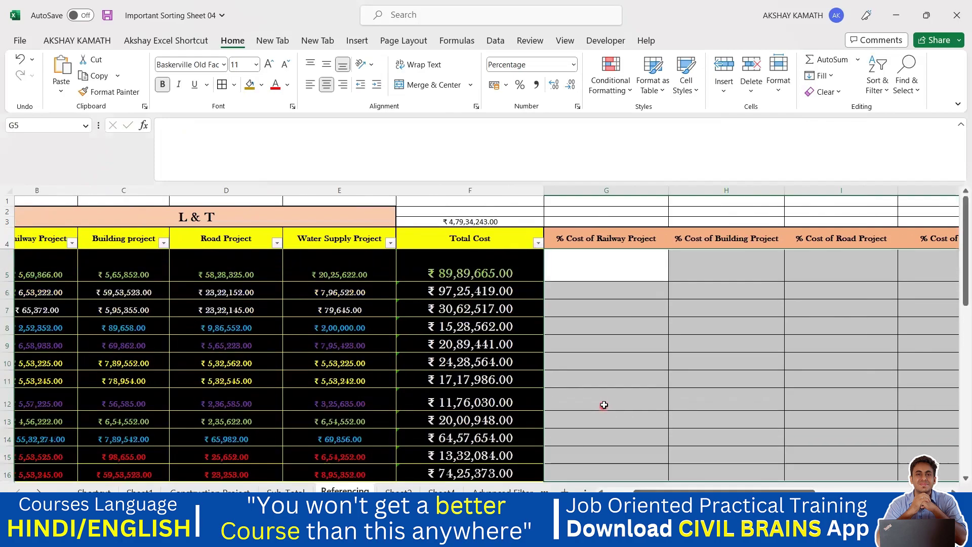
pyautogui.click(600, 276)
pyautogui.write('=')
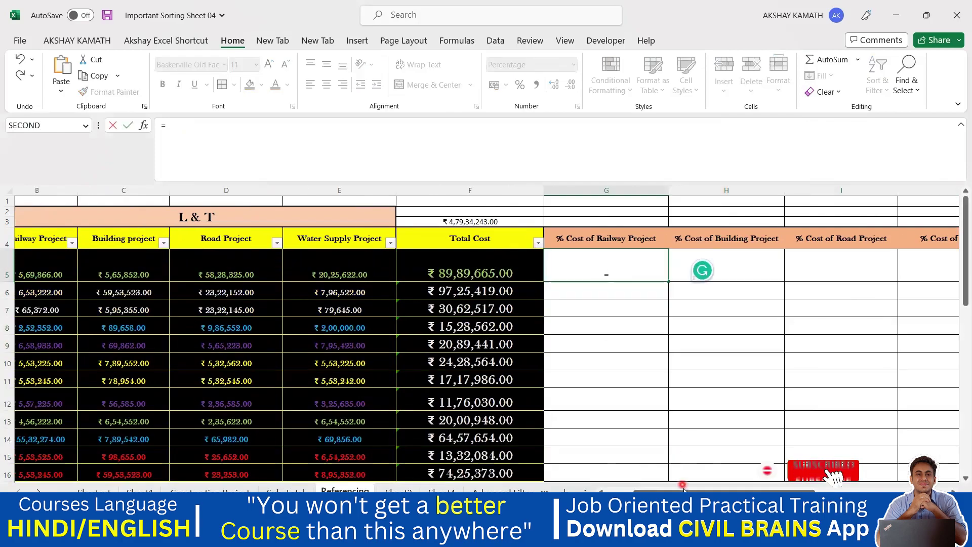
pyautogui.hscroll(-1, 186, 265)
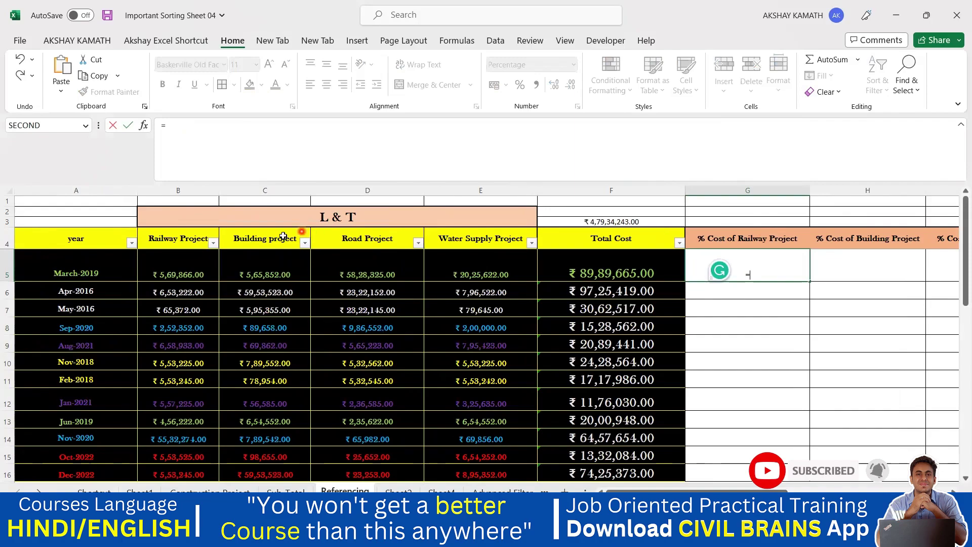
pyautogui.click(186, 268)
pyautogui.write('/')
pyautogui.click(626, 268)
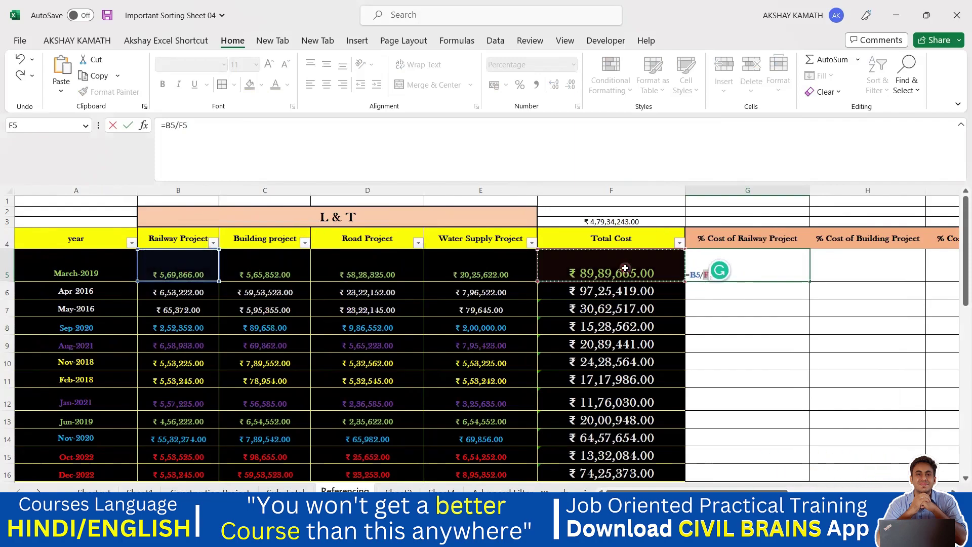
pyautogui.press('Return')
# Step: Try filling the G5 formula across into H5 to check its references, and undo the fill
pyautogui.click(734, 274)
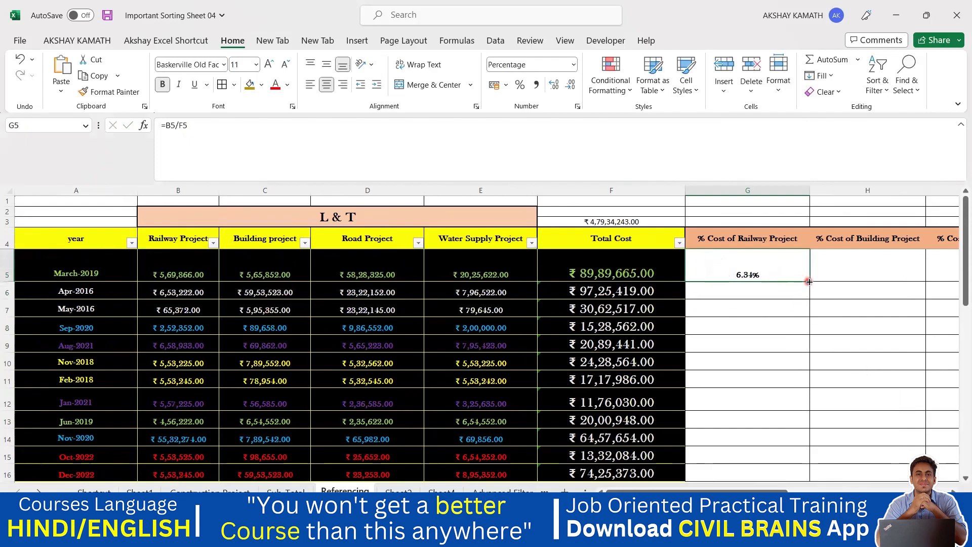
pyautogui.moveTo(810, 282); pyautogui.dragTo(881, 286)
pyautogui.click(863, 274)
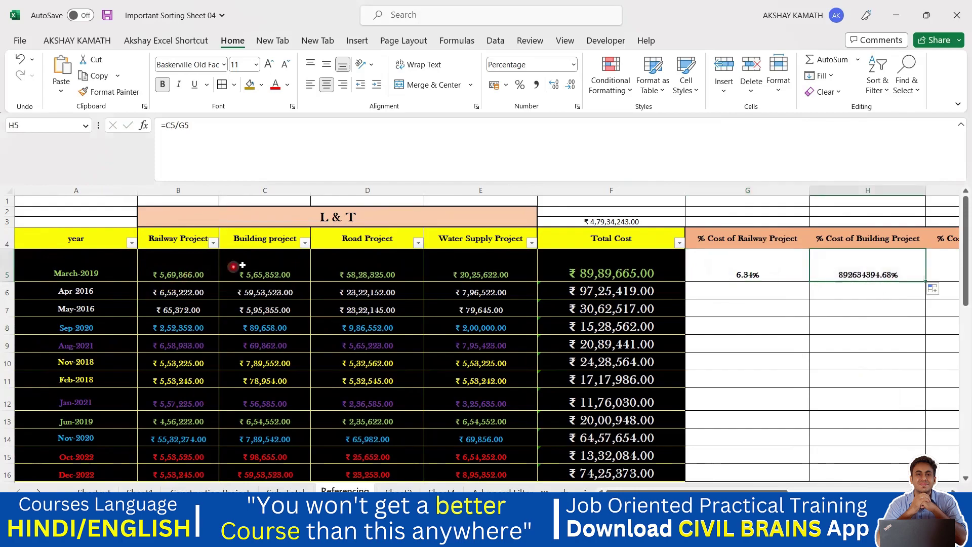
pyautogui.click(259, 264)
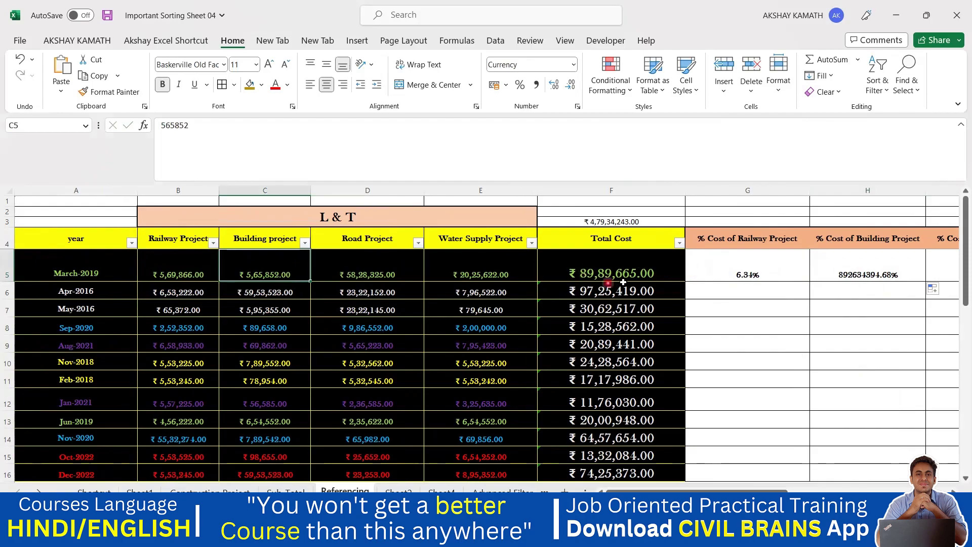
pyautogui.click(868, 274)
pyautogui.hotkey('ctrl', 'z')
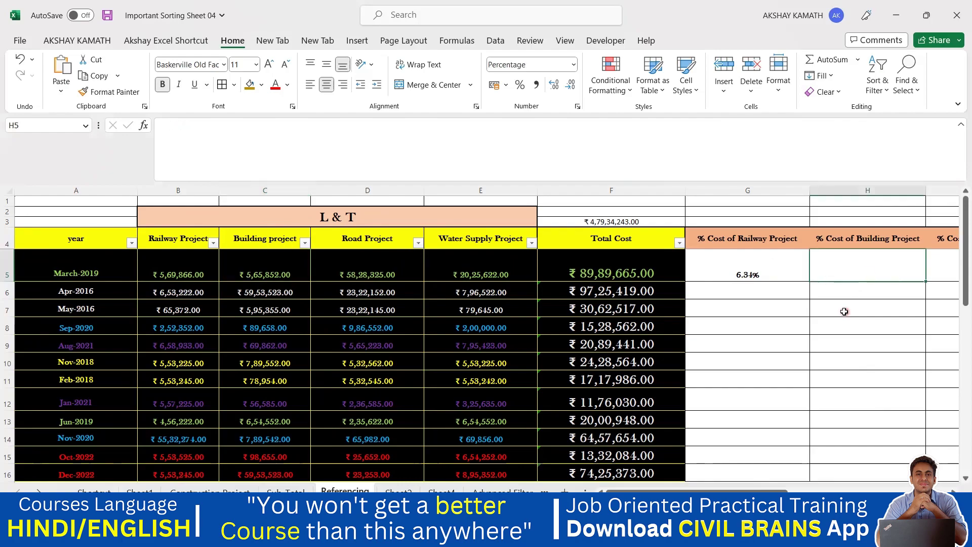
# Step: Make the F5 reference in the G5 formula fully absolute as $F$5
pyautogui.doubleClick(755, 274)
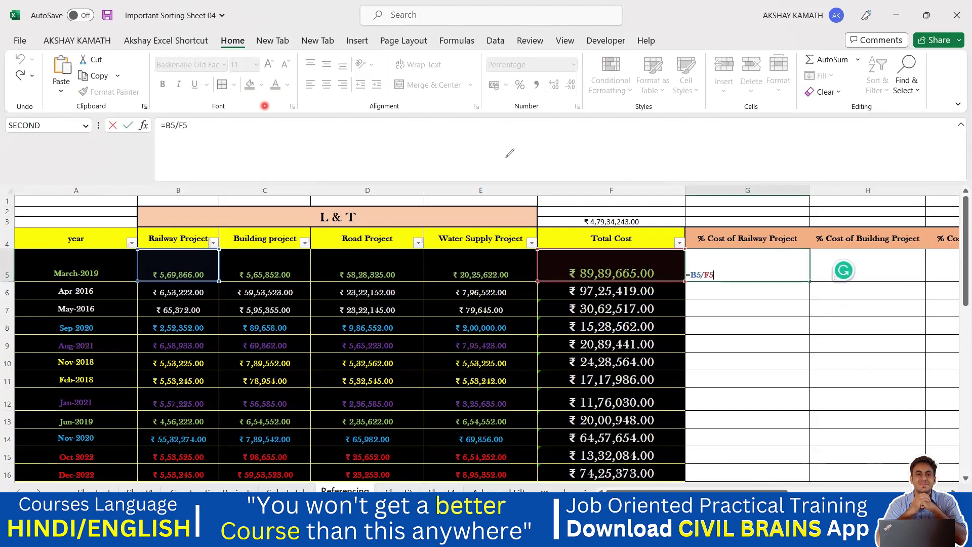
pyautogui.moveTo(488, 115); pyautogui.dragTo(501, 173)
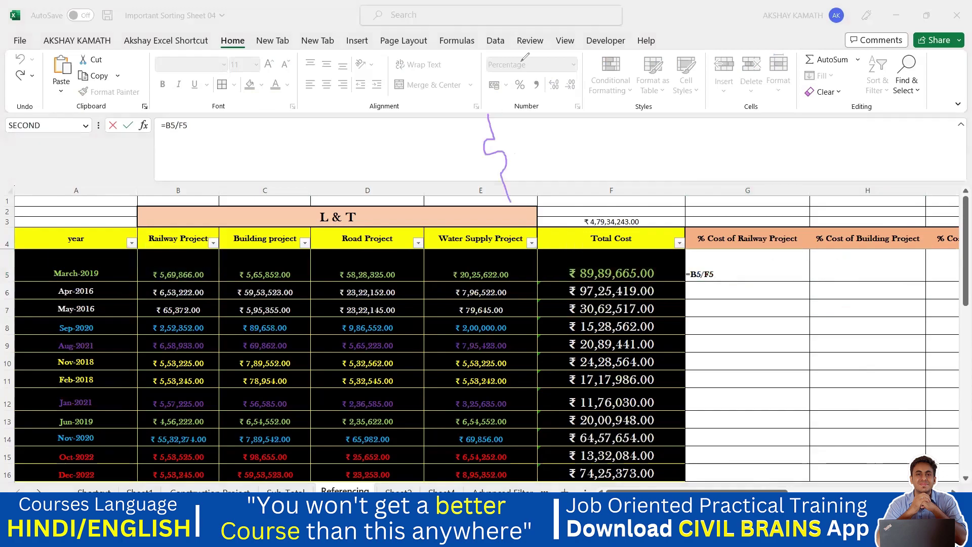
pyautogui.click(532, 236)
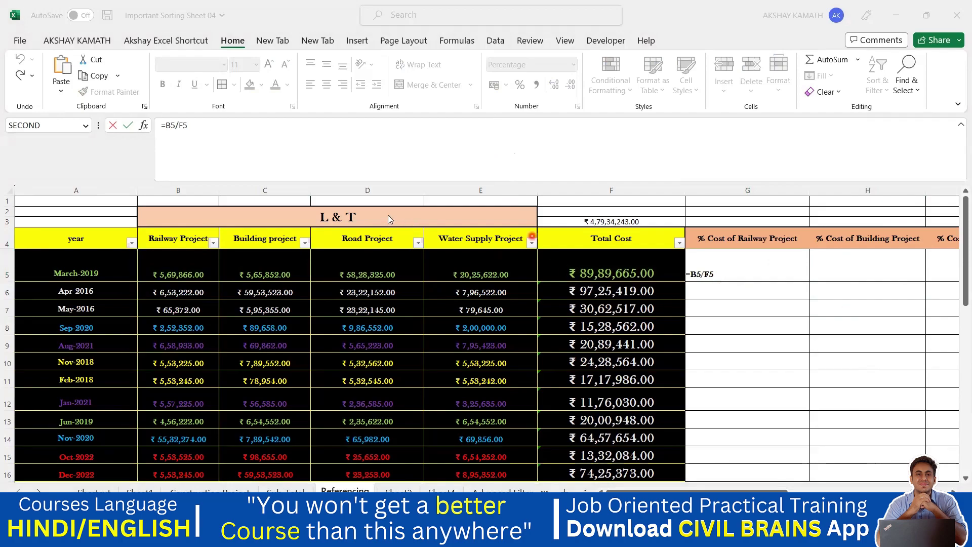
pyautogui.click(743, 269)
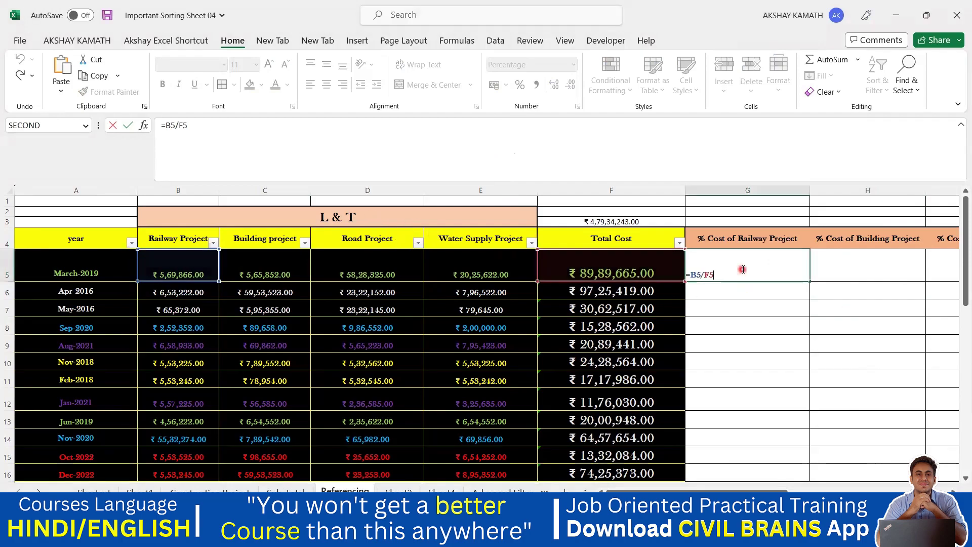
pyautogui.click(588, 271)
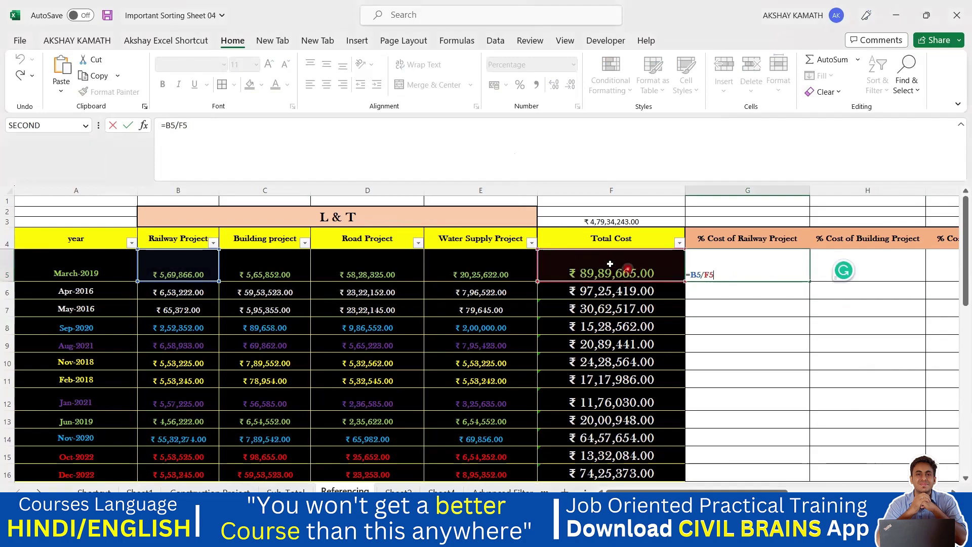
pyautogui.click(624, 274)
pyautogui.click(623, 272)
pyautogui.click(609, 273)
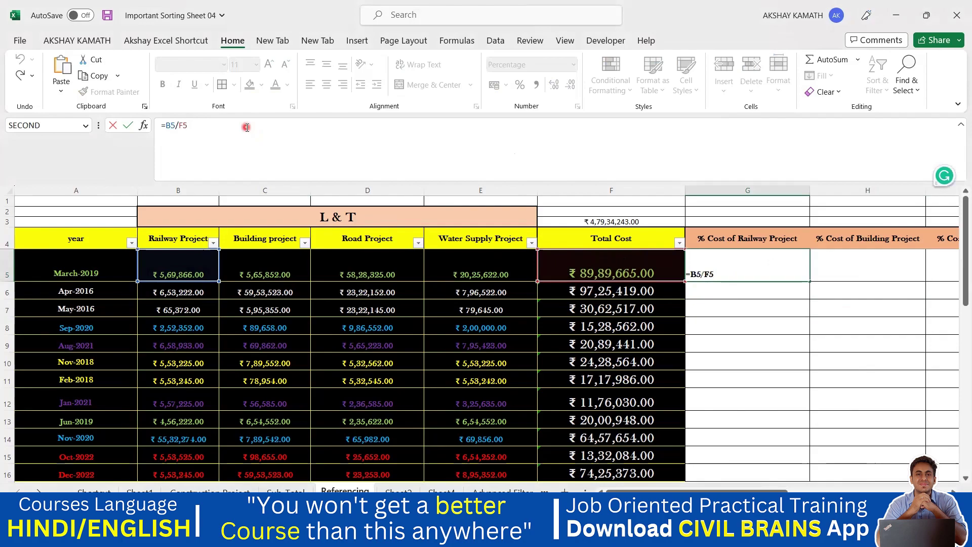
pyautogui.press('F4')
pyautogui.click(195, 131)
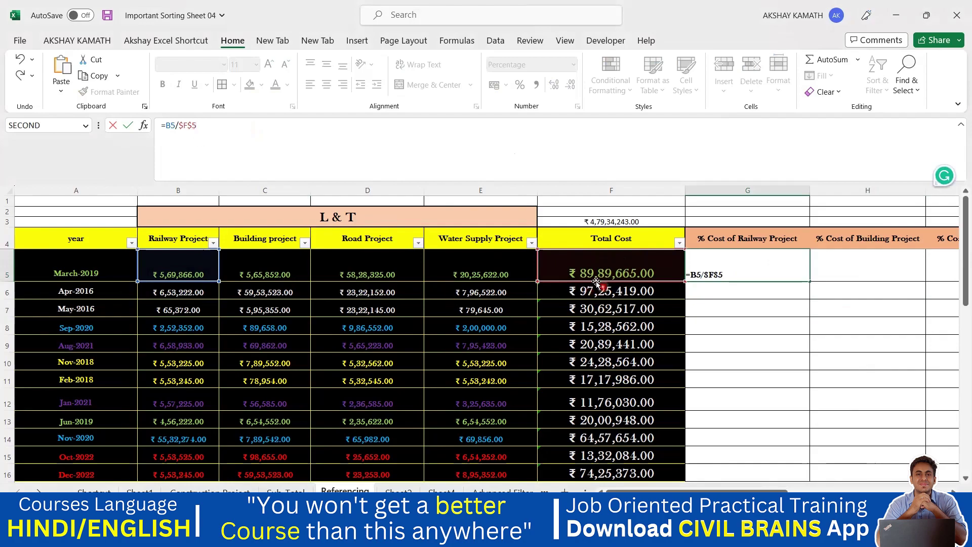
pyautogui.click(162, 128)
pyautogui.click(616, 189)
pyautogui.click(198, 129)
pyautogui.click(766, 272)
pyautogui.click(619, 193)
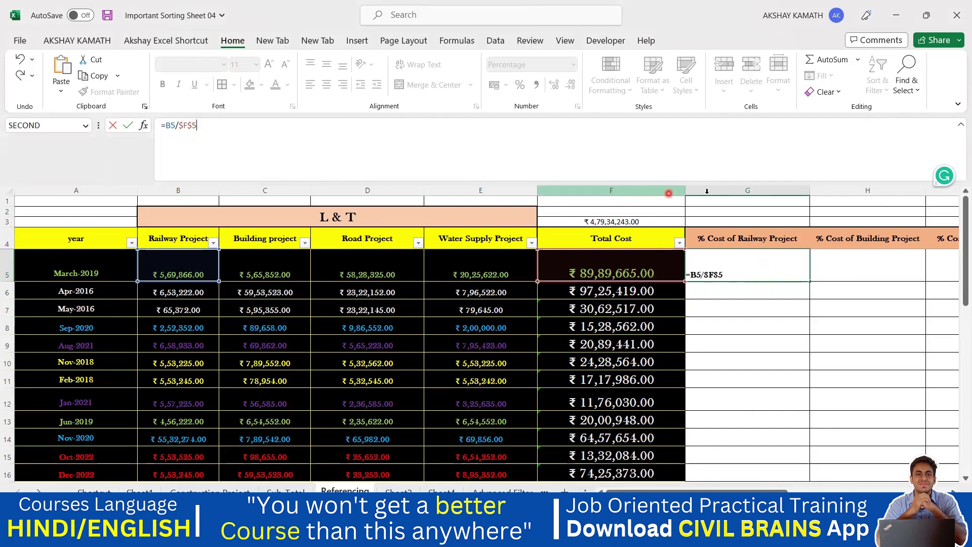
pyautogui.click(747, 192)
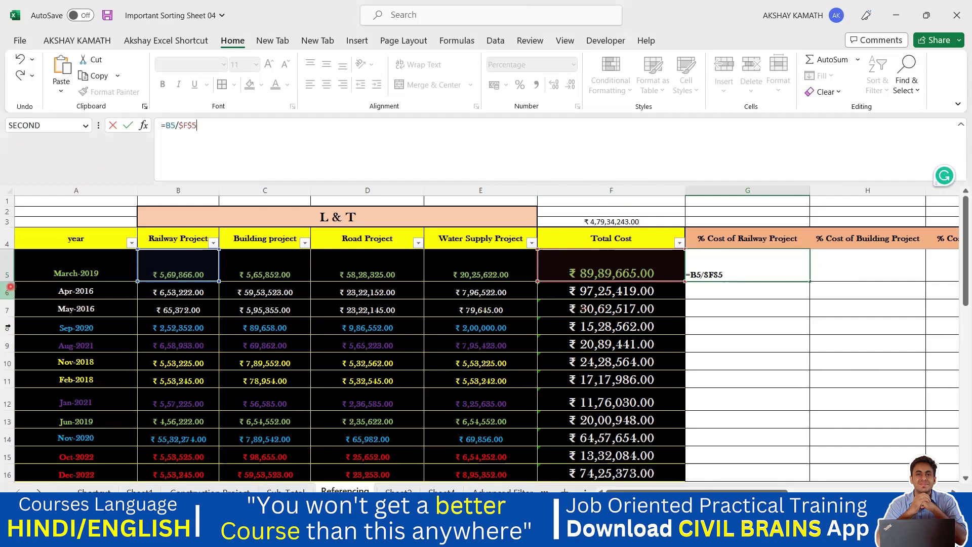
# Step: Change the total cost reference in G5 to lock only the column, so the formula is =B5/$F5
pyautogui.click(194, 126)
pyautogui.click(194, 128)
pyautogui.press('BackSpace')
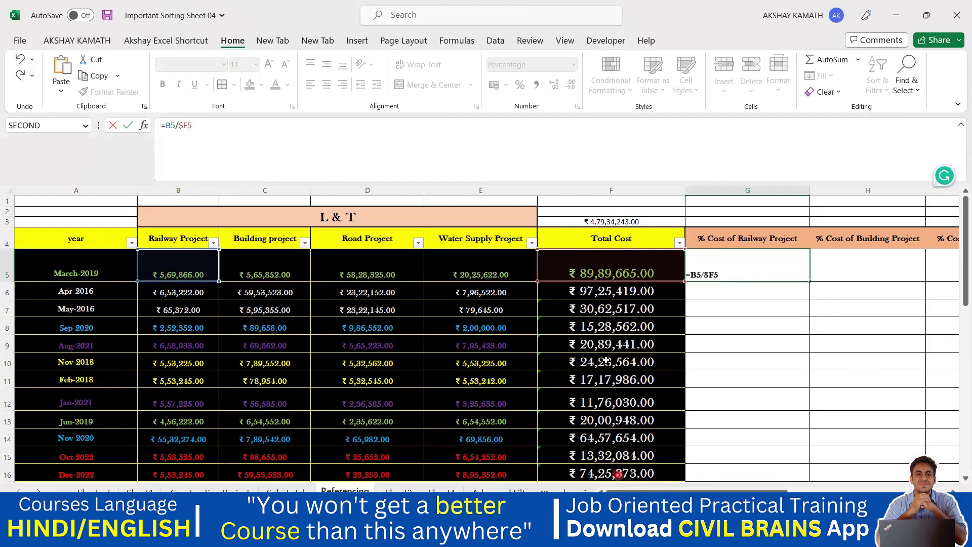
pyautogui.click(338, 142)
pyautogui.hotkey('ctrl', 'Return')
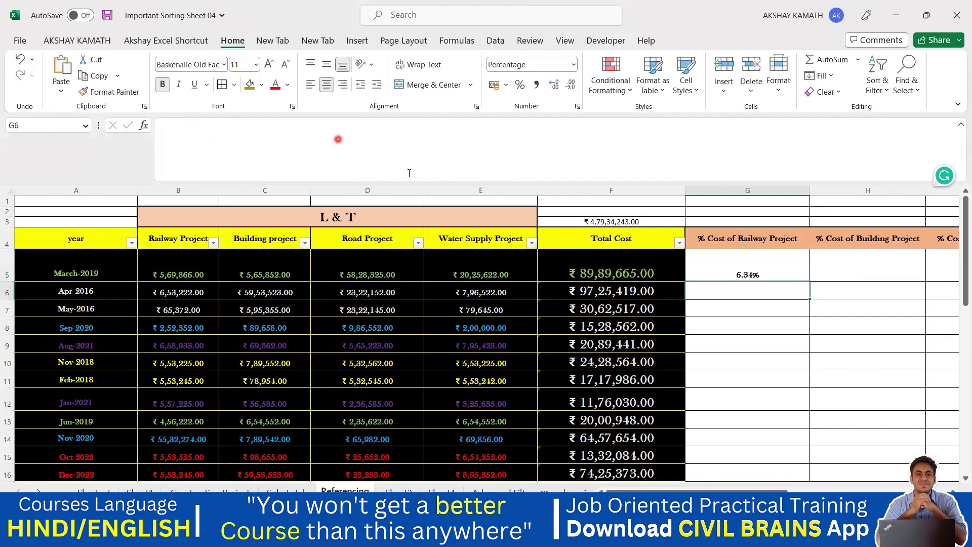
# Step: Fill the G5 formula down through G16 and across through J5
pyautogui.moveTo(808, 283); pyautogui.dragTo(805, 411)
pyautogui.moveTo(752, 485); pyautogui.dragTo(840, 487)
pyautogui.scroll(1, 643, 432)
pyautogui.click(353, 278)
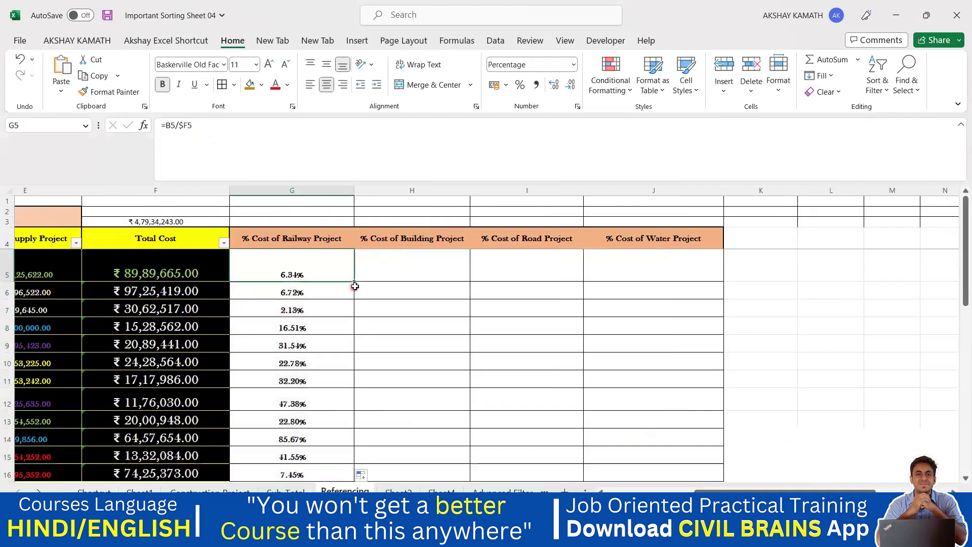
pyautogui.moveTo(355, 281); pyautogui.dragTo(658, 288)
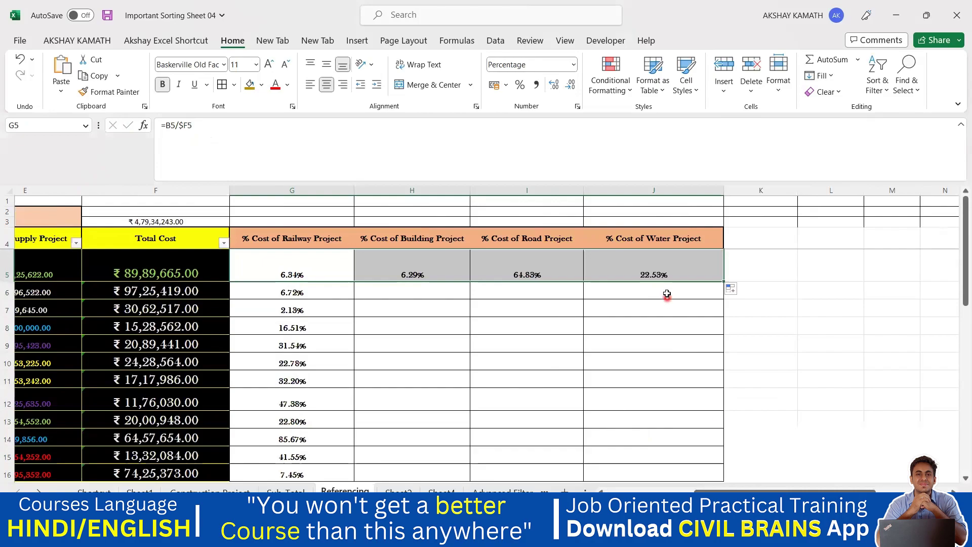
# Step: Check which cells the filled formulas in H5, I5 and J5 refer to
pyautogui.moveTo(794, 490); pyautogui.dragTo(727, 490)
pyautogui.click(777, 263)
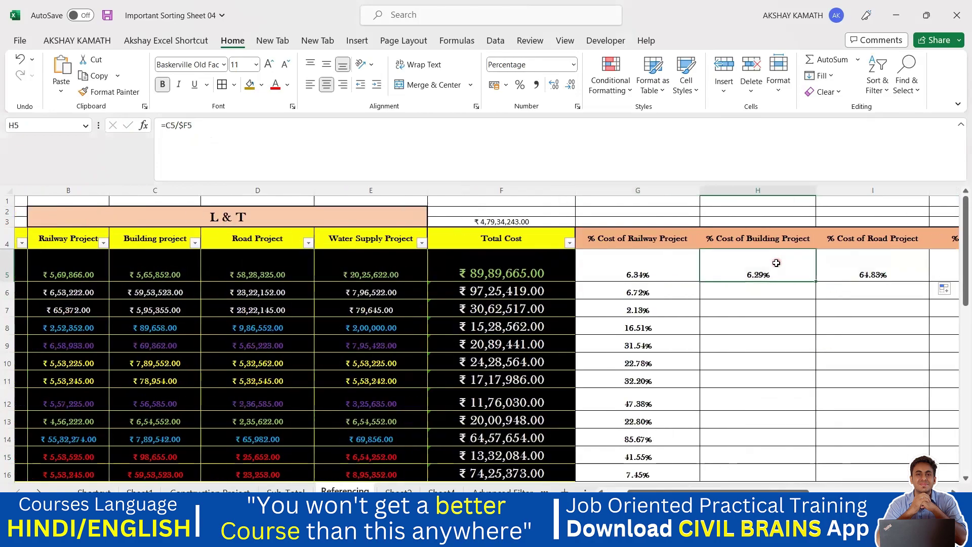
pyautogui.doubleClick(777, 268)
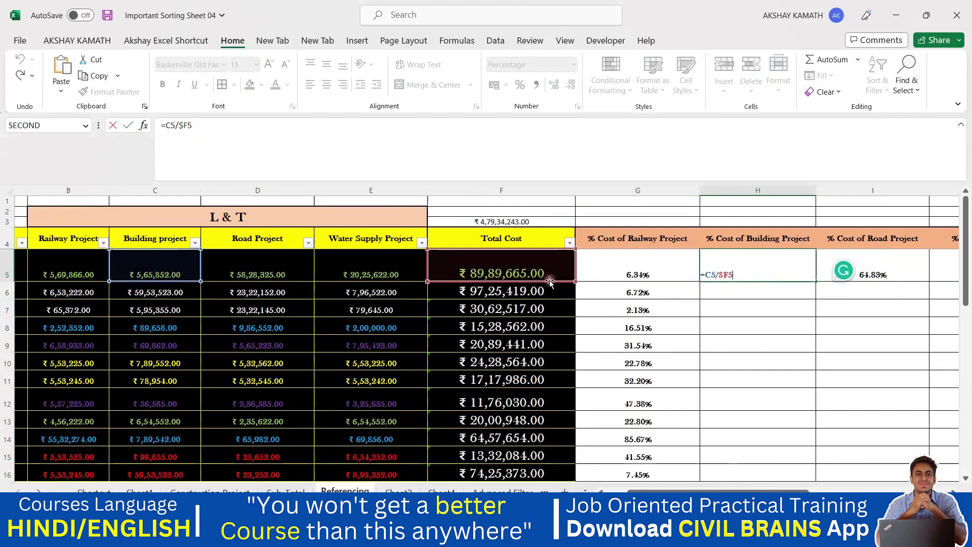
pyautogui.press('Return')
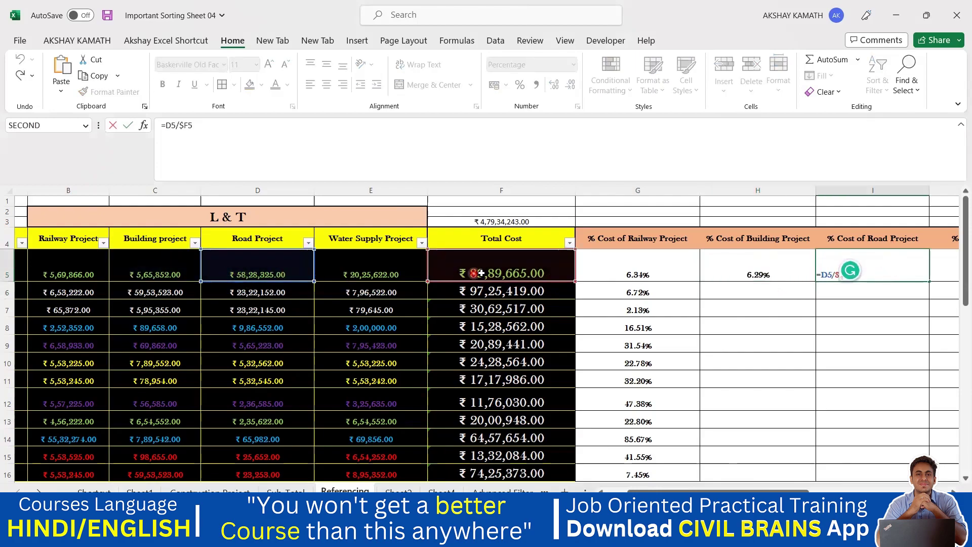
pyautogui.click(385, 177)
pyautogui.press('Return')
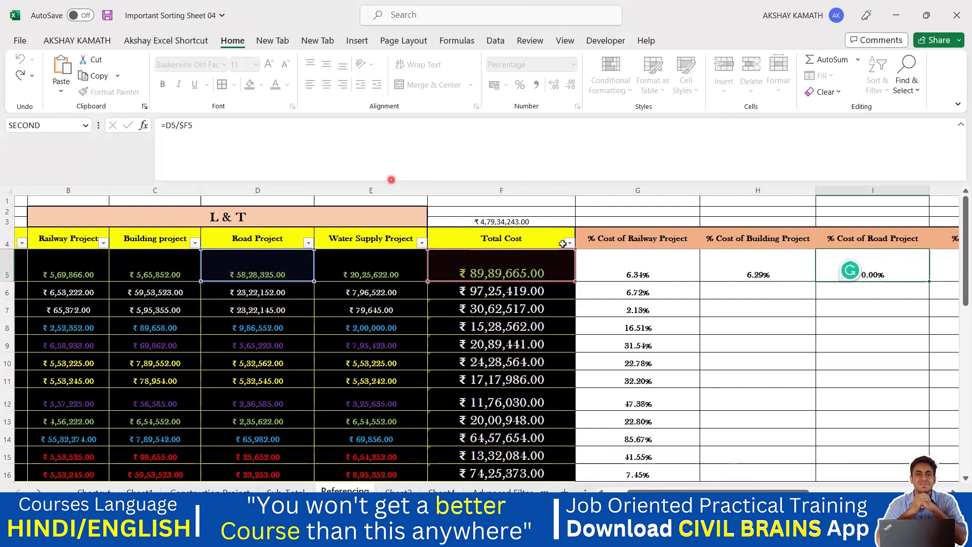
pyautogui.moveTo(696, 490); pyautogui.dragTo(724, 489)
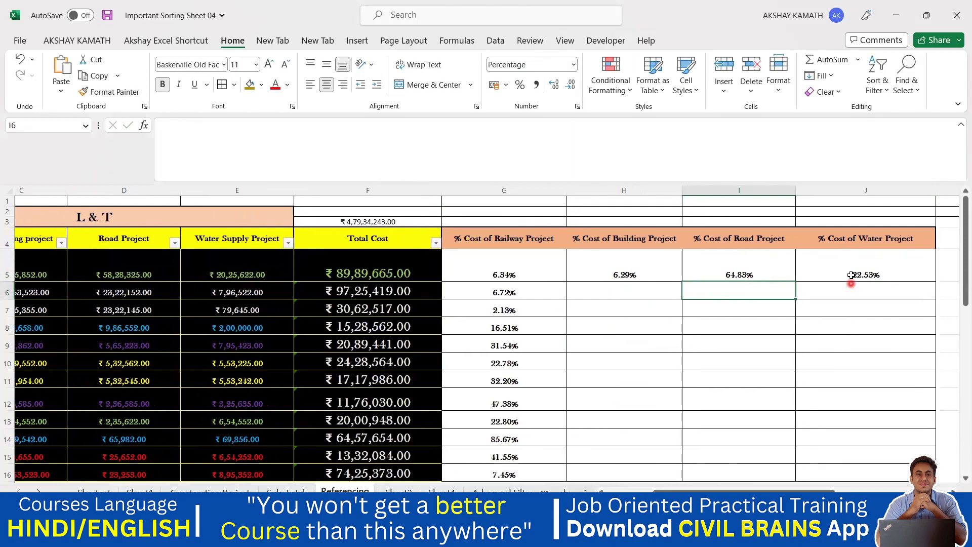
pyautogui.doubleClick(850, 276)
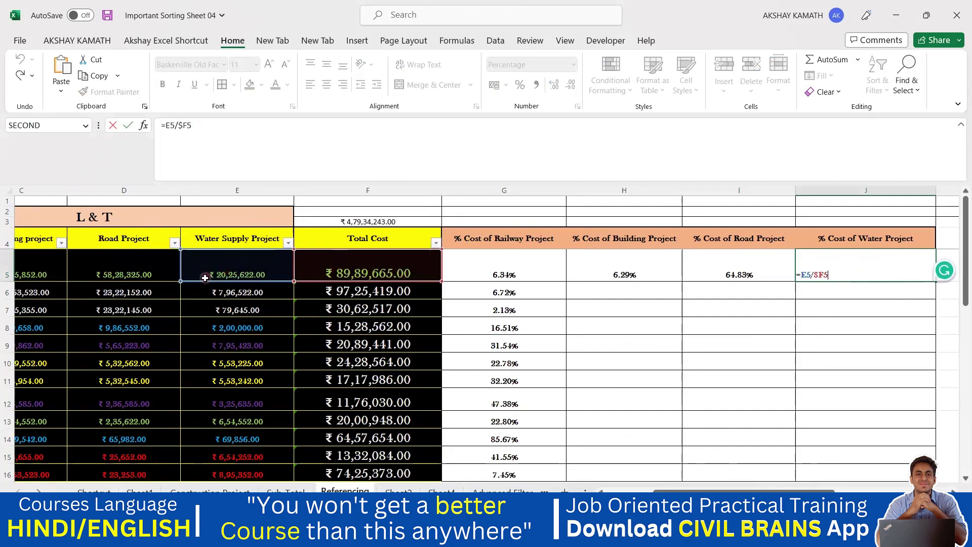
pyautogui.press('Return')
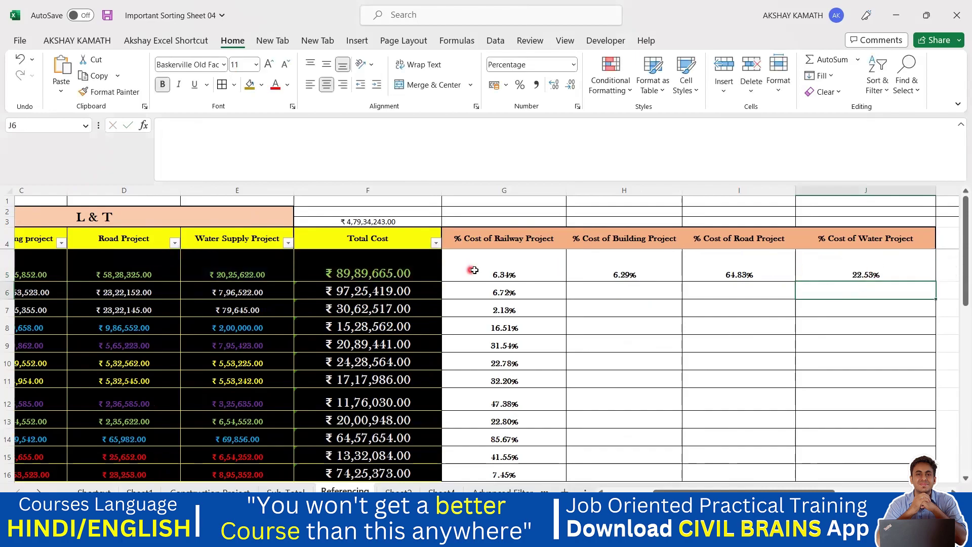
# Step: Fill the building, road and water percentage formulas in H5, I5 and J5 down through row 16
pyautogui.click(846, 291)
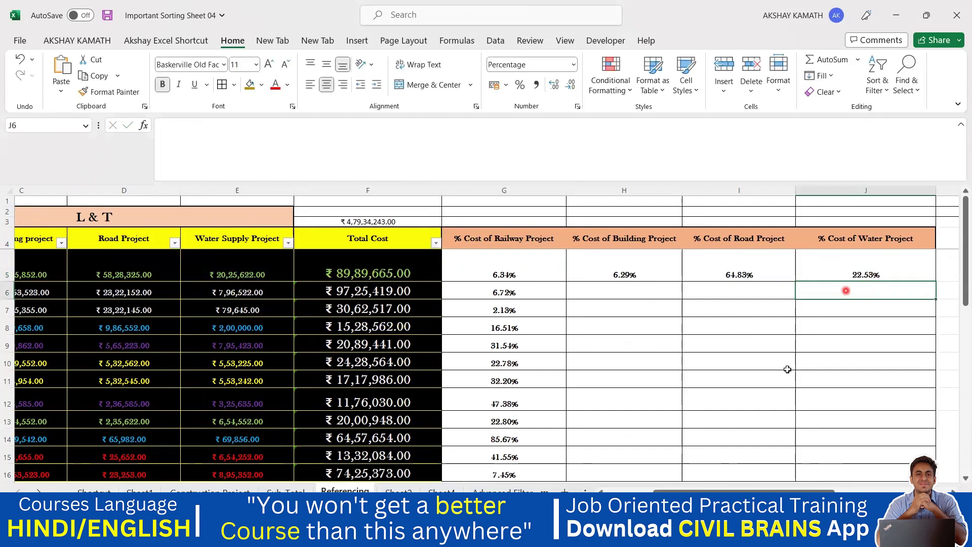
pyautogui.click(672, 263)
pyautogui.moveTo(680, 282); pyautogui.dragTo(734, 406)
pyautogui.moveTo(772, 272); pyautogui.dragTo(914, 302)
pyautogui.moveTo(764, 258); pyautogui.dragTo(827, 273)
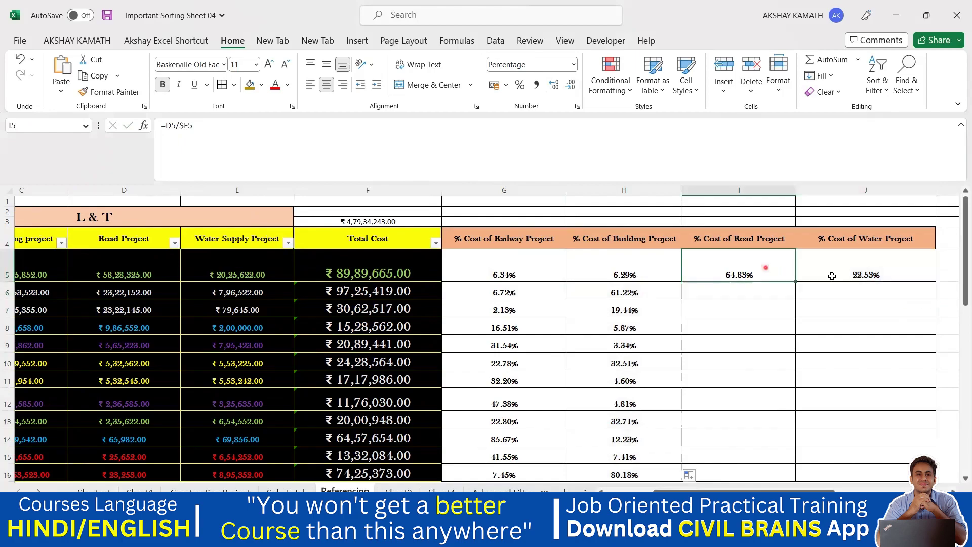
pyautogui.moveTo(935, 283); pyautogui.dragTo(911, 473)
pyautogui.click(887, 463)
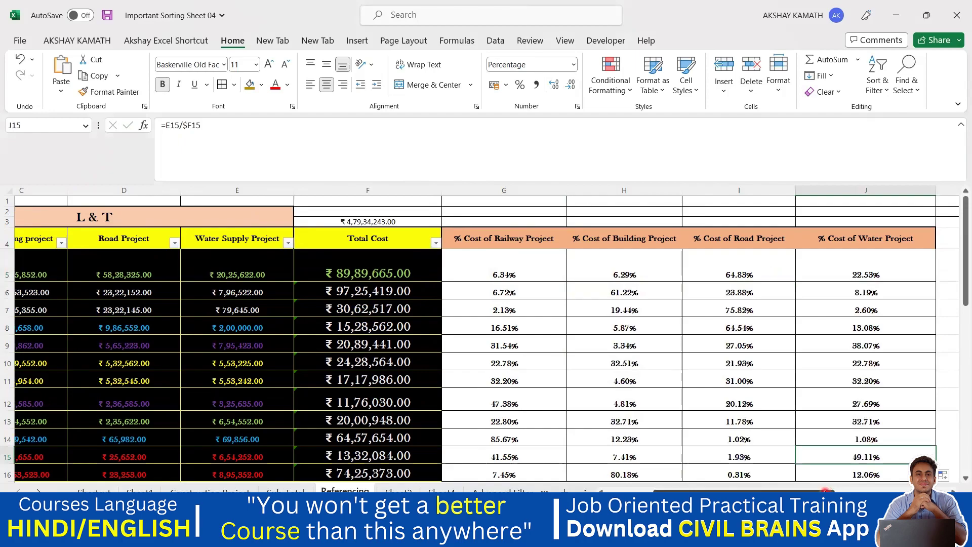
# Step: Enter the fully absolute formula =B5/$F$5 in the emptied cell H5 and fill it down through H16
pyautogui.hscroll(-3, 797, 344)
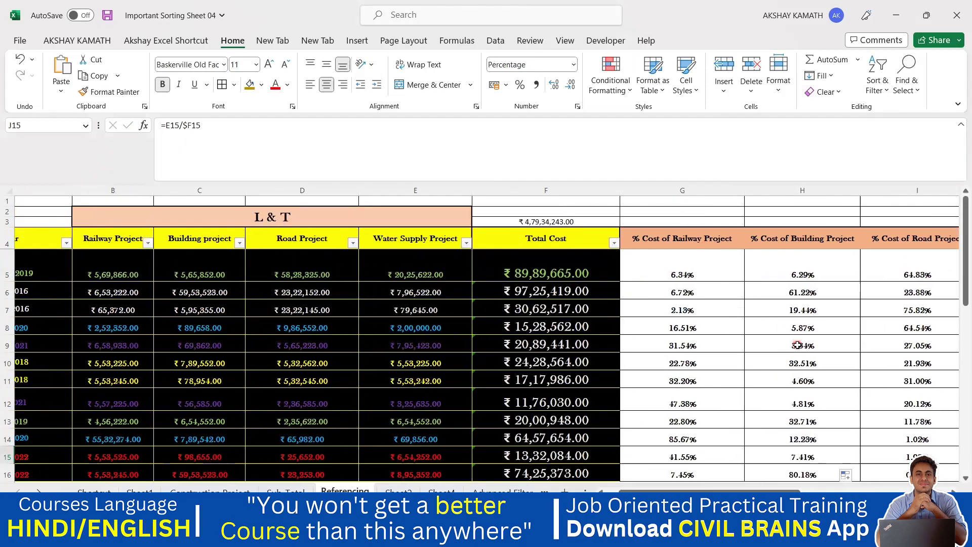
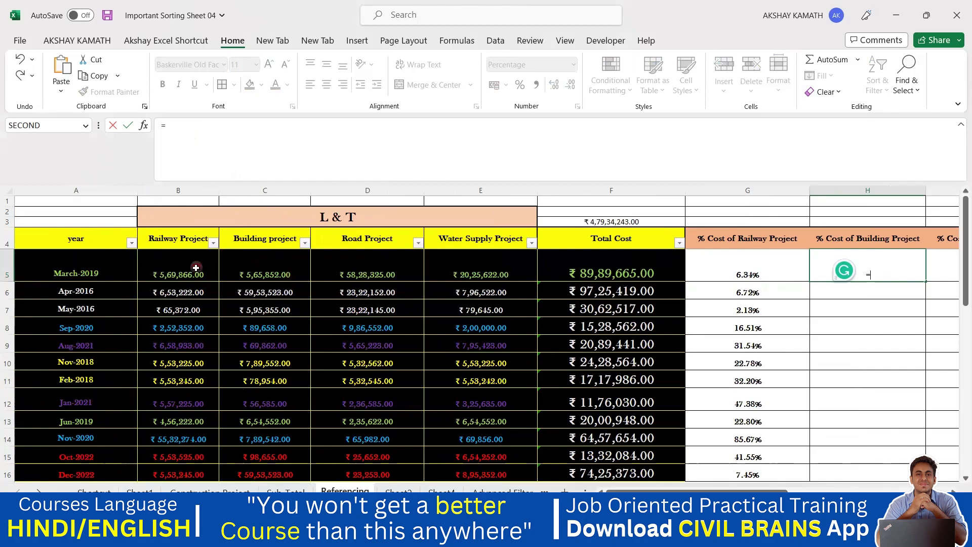
pyautogui.click(184, 268)
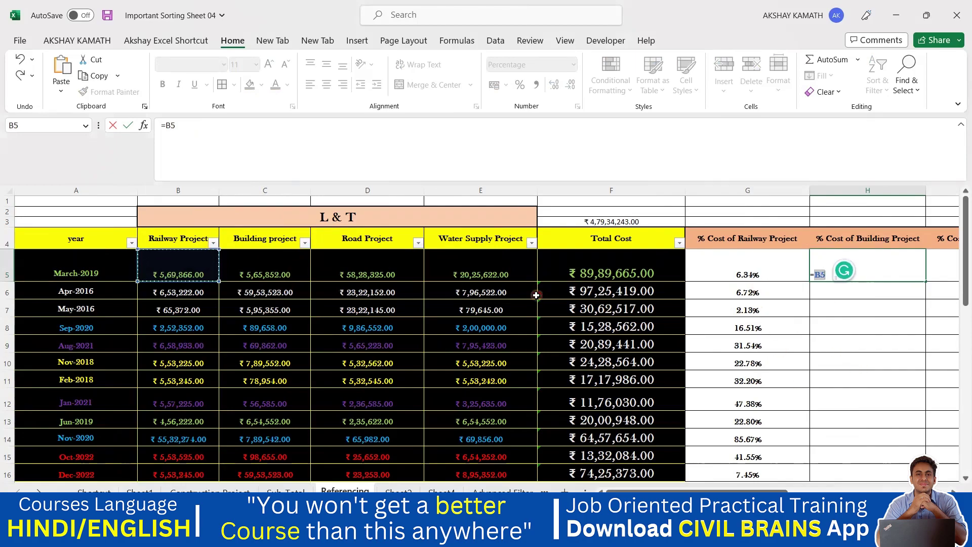
pyautogui.write('/')
pyautogui.click(659, 270)
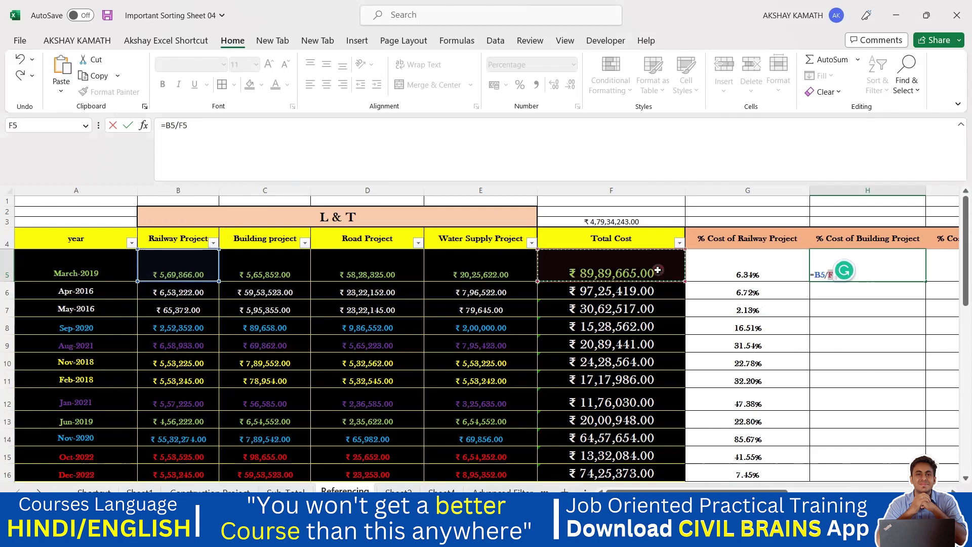
pyautogui.click(385, 127)
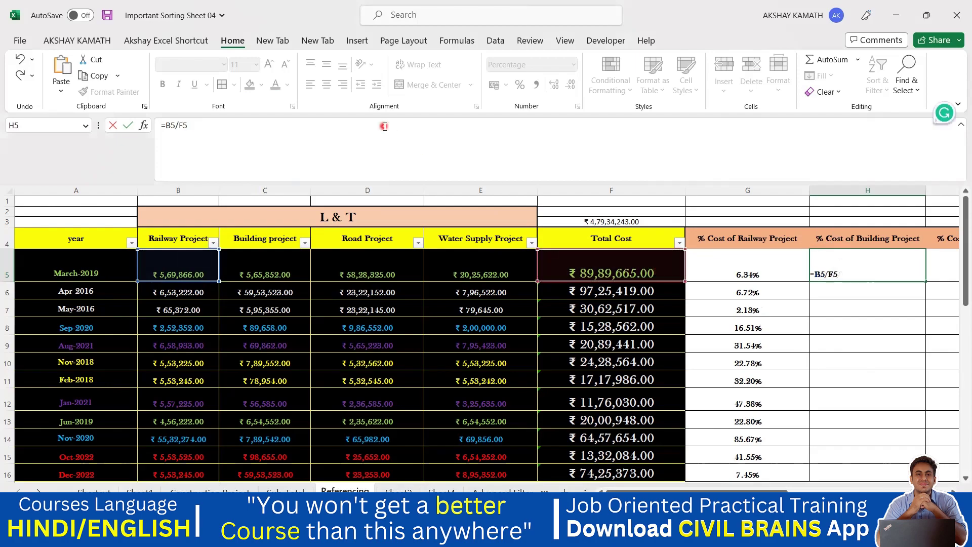
pyautogui.press('F4')
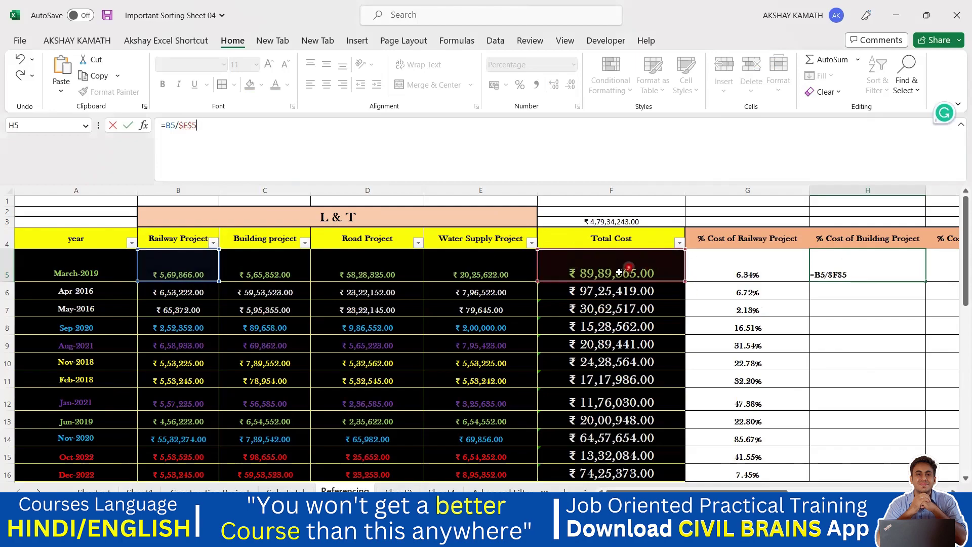
pyautogui.press('Return')
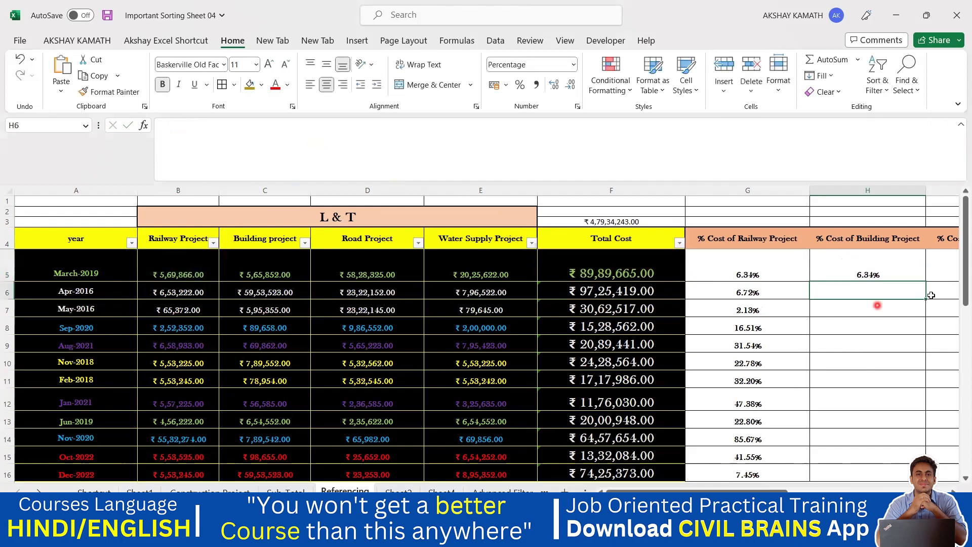
pyautogui.click(900, 269)
pyautogui.moveTo(925, 281); pyautogui.dragTo(910, 476)
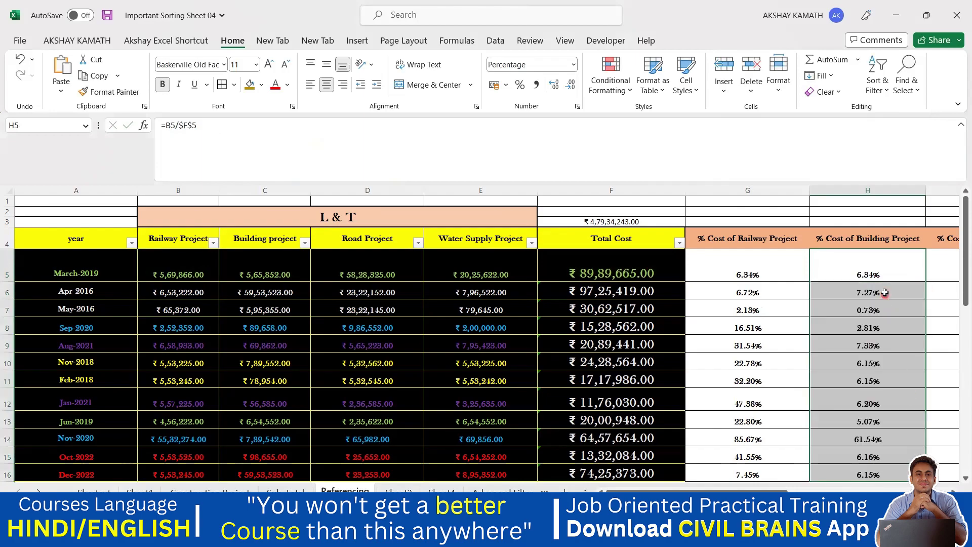
# Step: Check which cells the filled formulas in H6 and H7 refer to
pyautogui.click(885, 293)
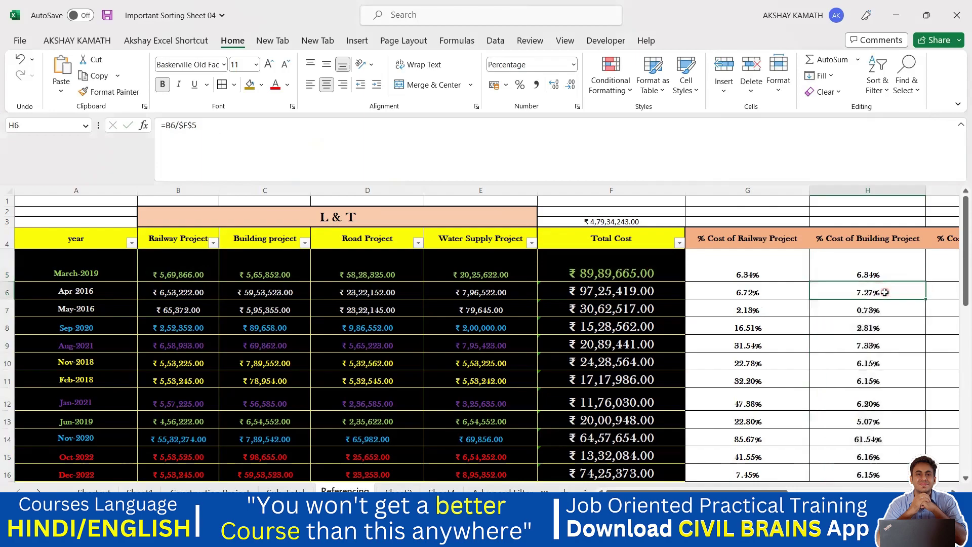
pyautogui.click(746, 290)
pyautogui.doubleClick(893, 293)
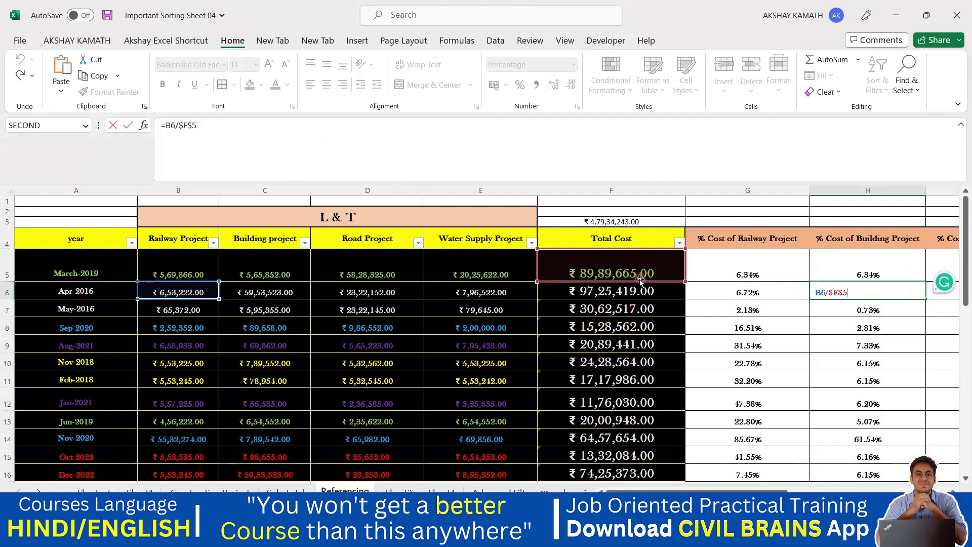
pyautogui.press('Return')
pyautogui.click(190, 310)
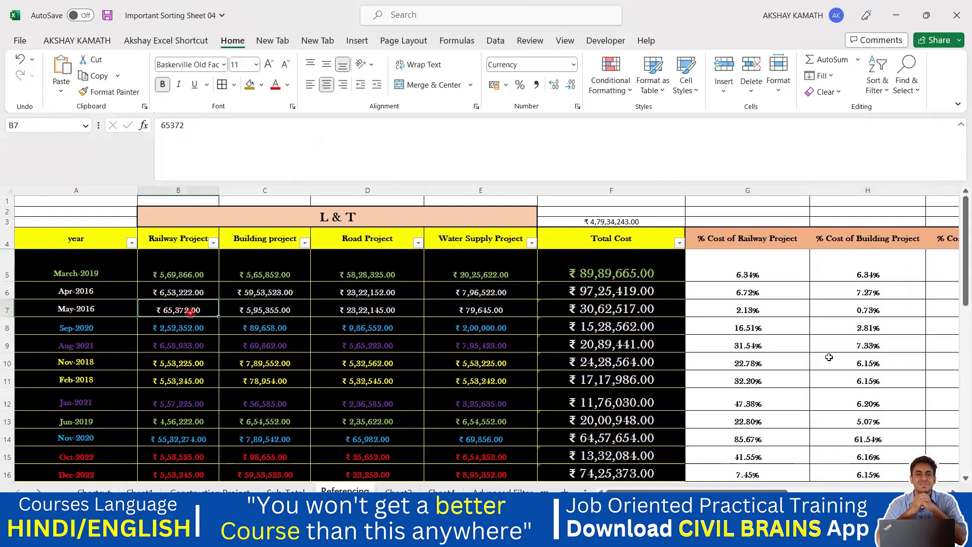
pyautogui.doubleClick(896, 311)
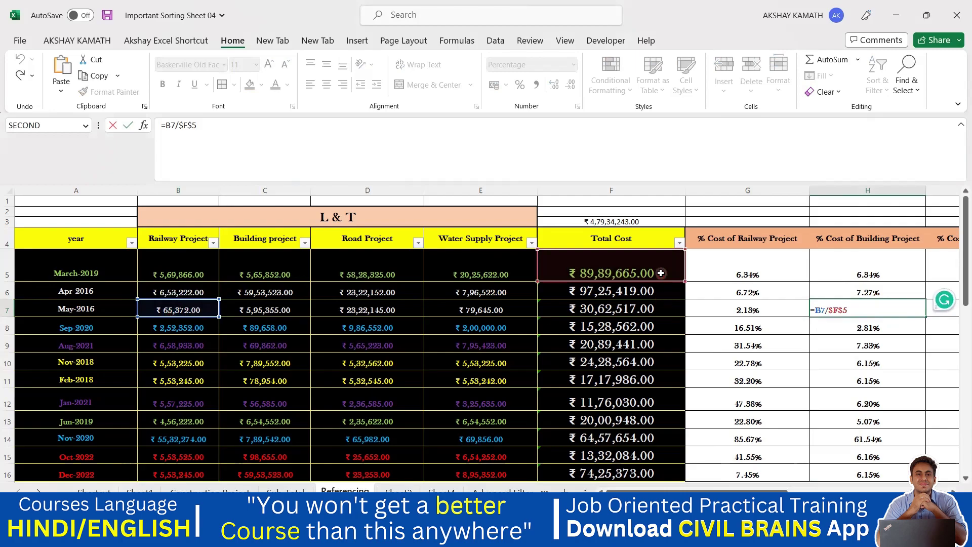
pyautogui.press('Return')
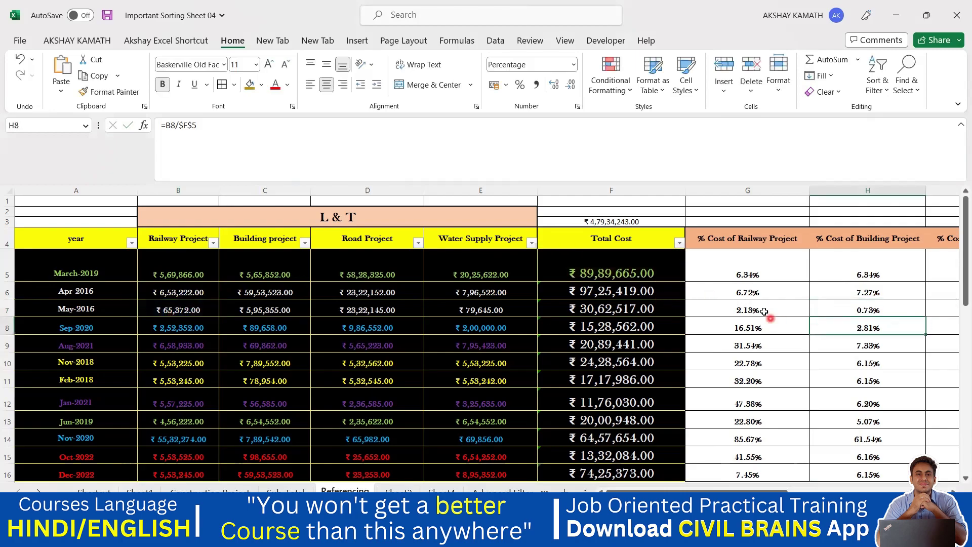
# Step: Compare the column-locked reference in the G8 formula with the fully absolute reference in H8
pyautogui.doubleClick(762, 326)
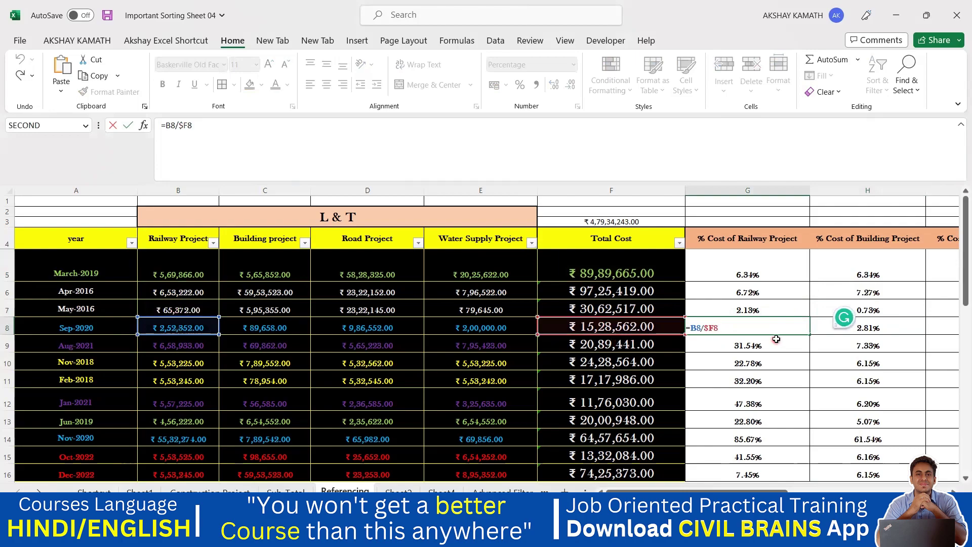
pyautogui.press('Return')
pyautogui.click(877, 330)
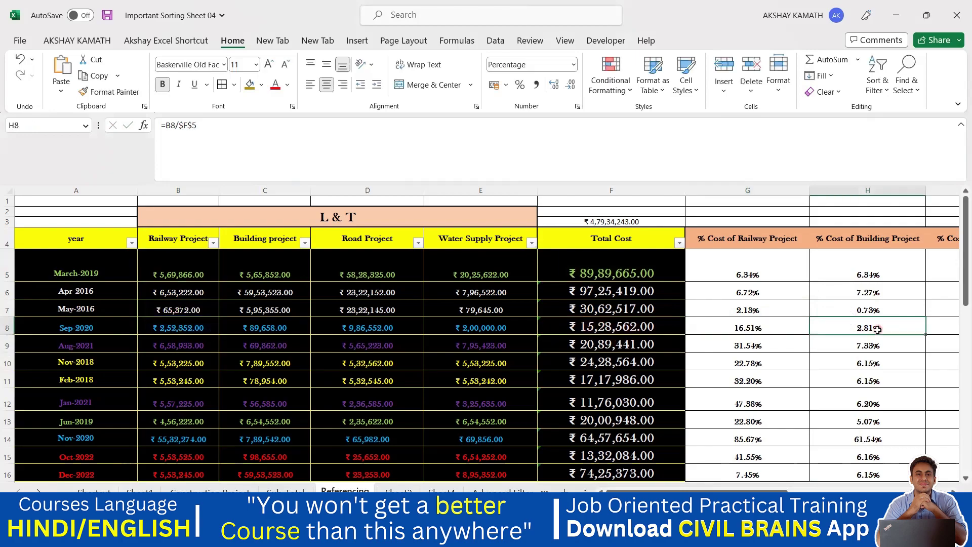
pyautogui.doubleClick(878, 329)
pyautogui.click(180, 150)
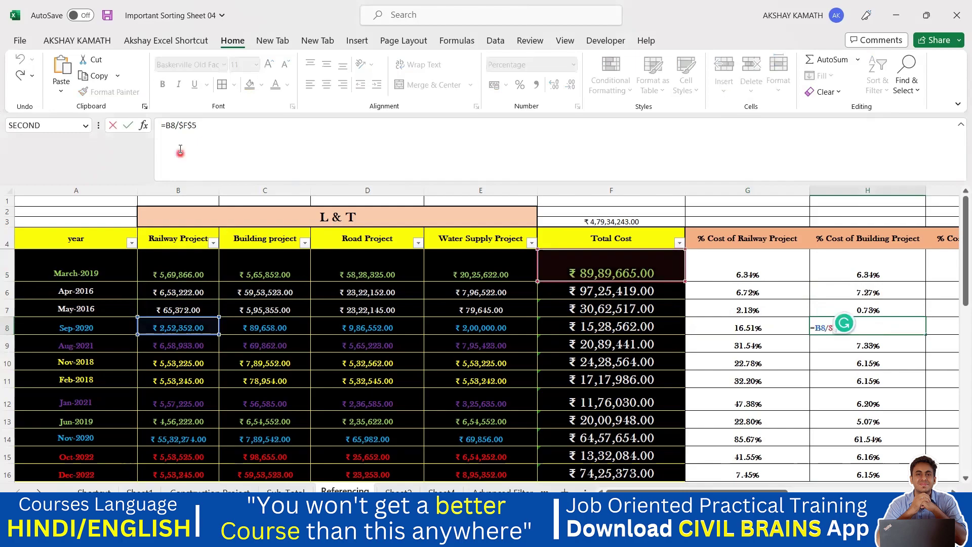
pyautogui.click(196, 131)
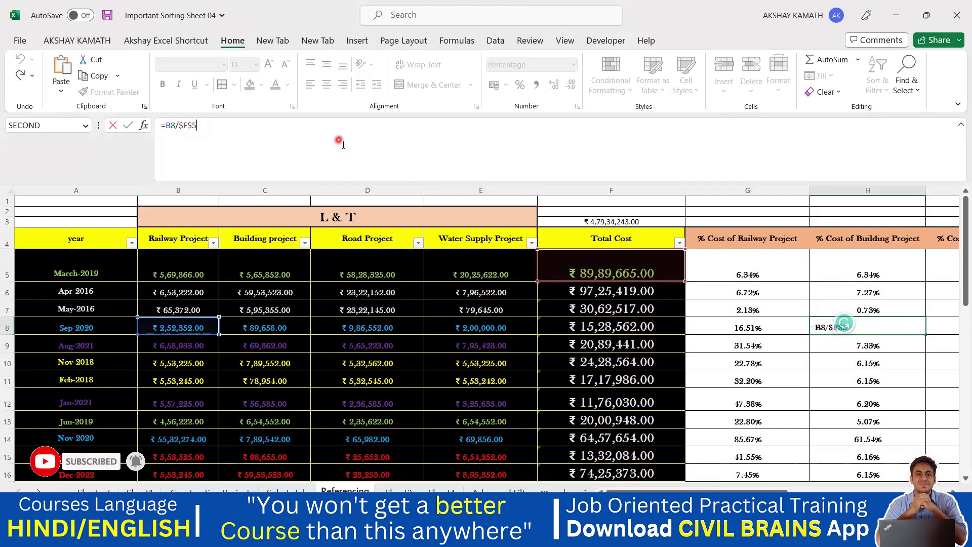
# Step: Clear the building project percentage formulas in H5:H16
pyautogui.moveTo(863, 273); pyautogui.dragTo(878, 475)
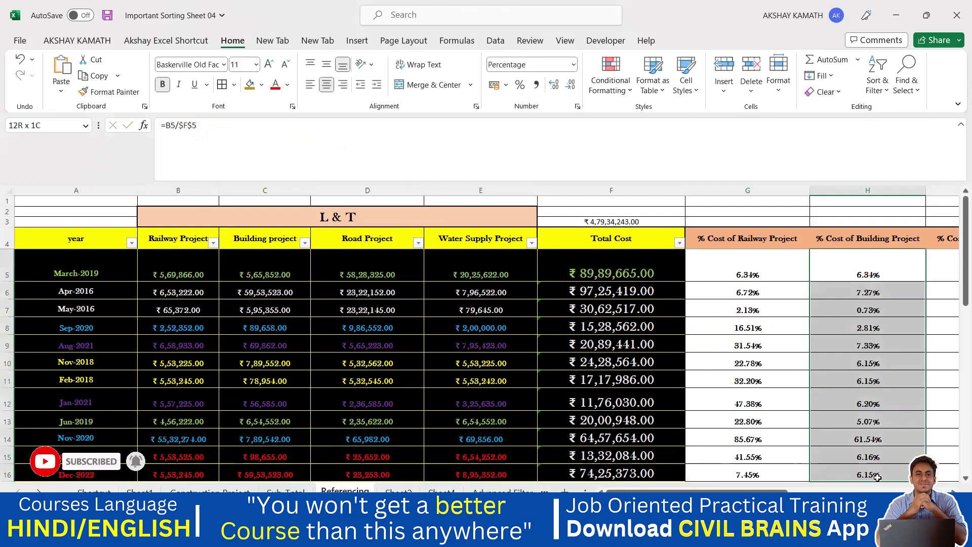
pyautogui.press('Delete')
pyautogui.scroll(-2, 879, 446)
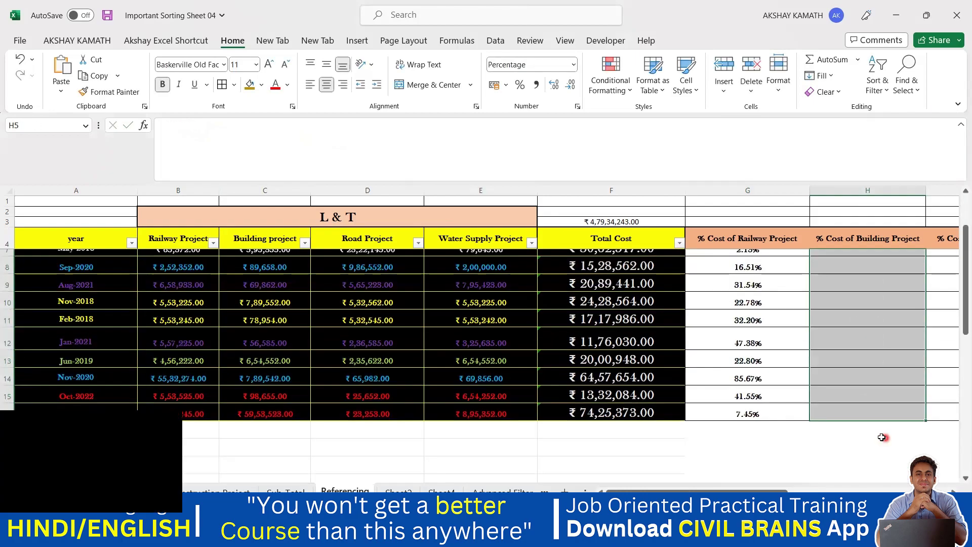
pyautogui.scroll(-3, 772, 424)
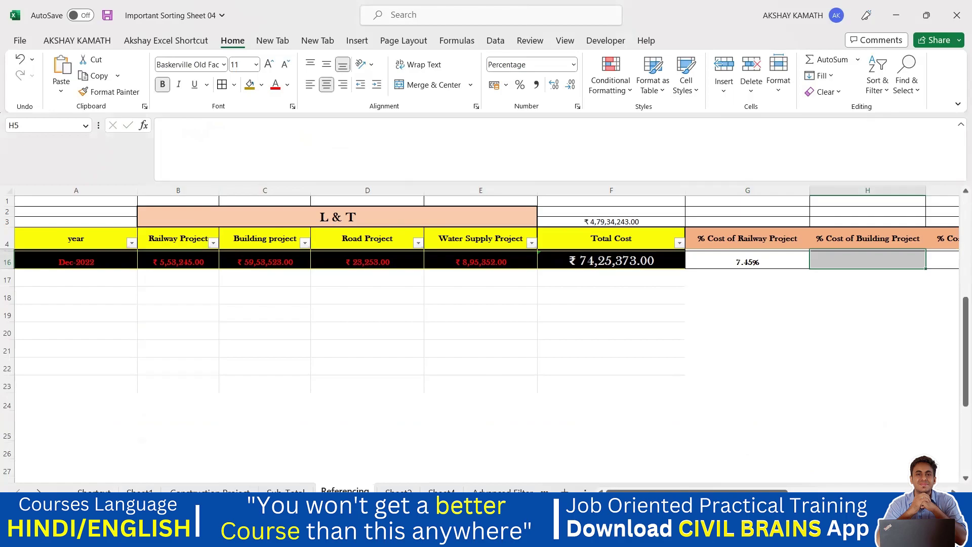
# Step: Switch to the Free Estimation Excel workbook and copy the metre-to-millimetre table D61:G69 to D80
pyautogui.moveTo(668, 534)
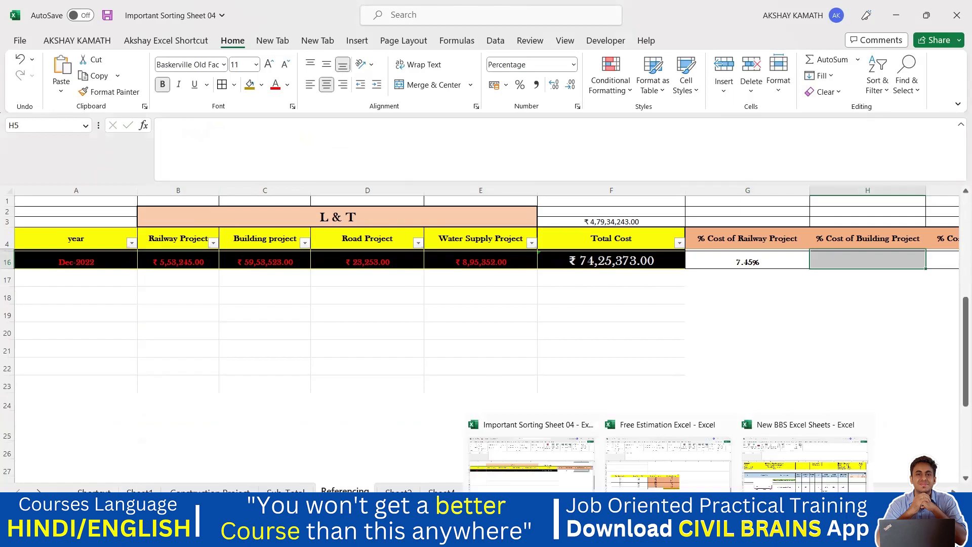
pyautogui.click(686, 470)
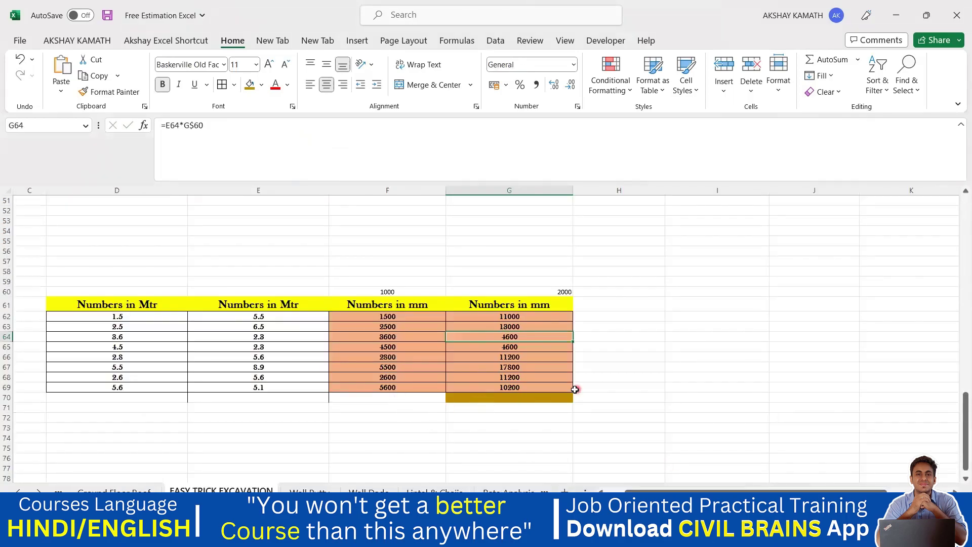
pyautogui.scroll(8, 573, 389)
pyautogui.scroll(-5, 574, 389)
pyautogui.scroll(-3, 573, 389)
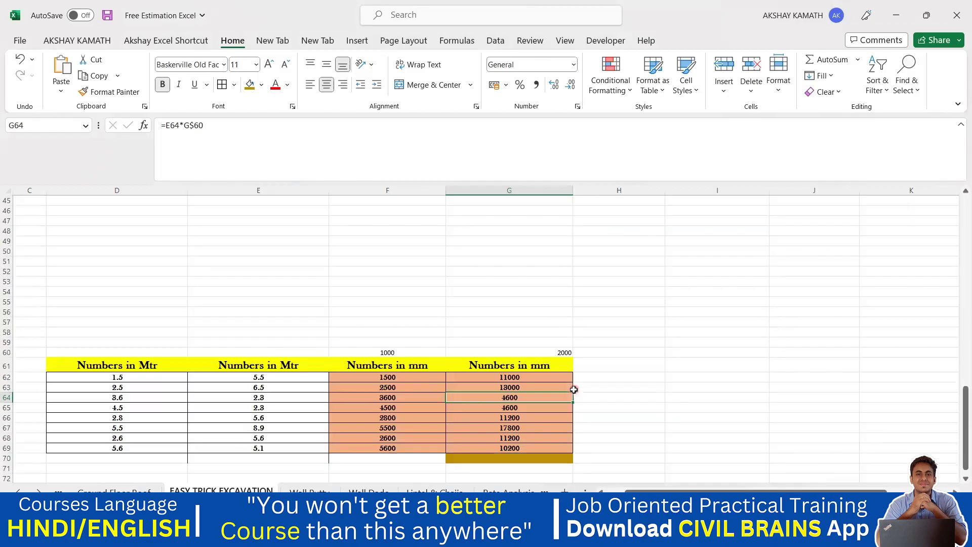
pyautogui.moveTo(115, 335); pyautogui.dragTo(569, 417)
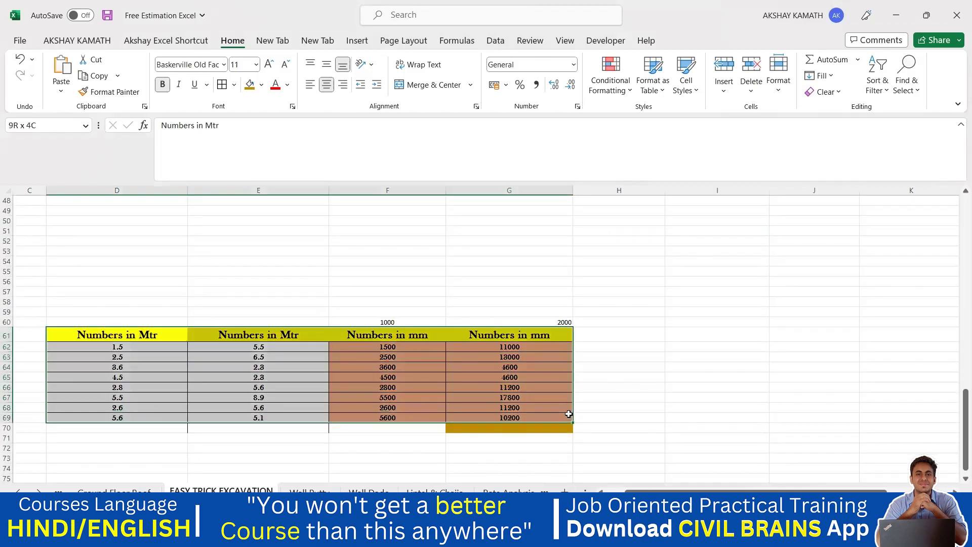
pyautogui.hotkey('ctrl', 'c')
pyautogui.scroll(-3, 556, 397)
pyautogui.scroll(-2, 556, 397)
pyautogui.click(74, 379)
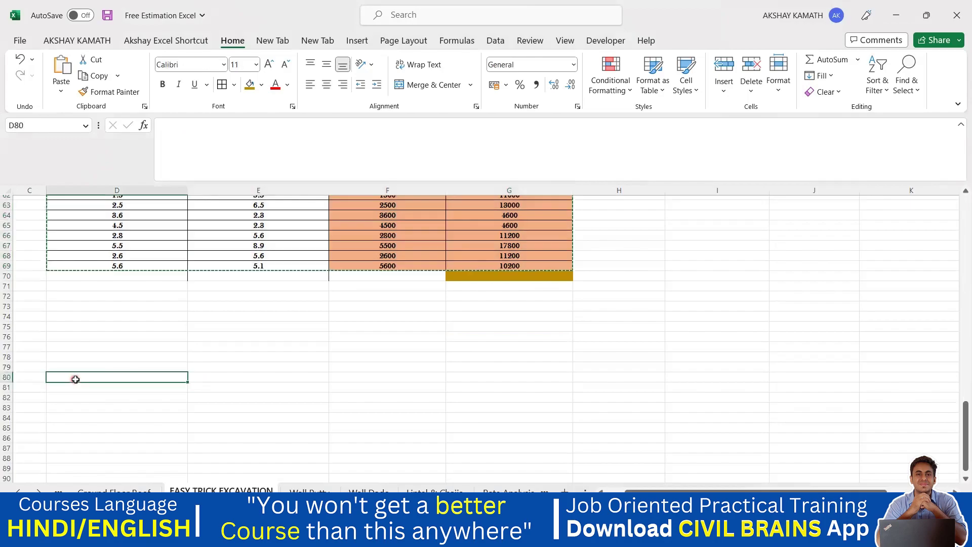
pyautogui.hotkey('ctrl', 'v')
# Step: Clear the second Numbers in Mtr column, E80:E88, in the copied table and delete the entire sheet column E
pyautogui.click(322, 346)
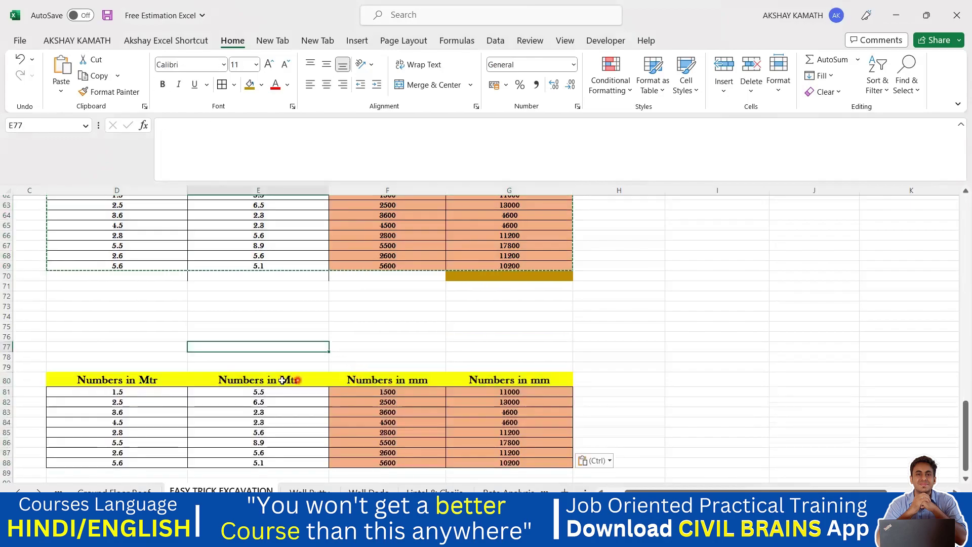
pyautogui.moveTo(296, 380); pyautogui.dragTo(318, 458)
pyautogui.press('Delete')
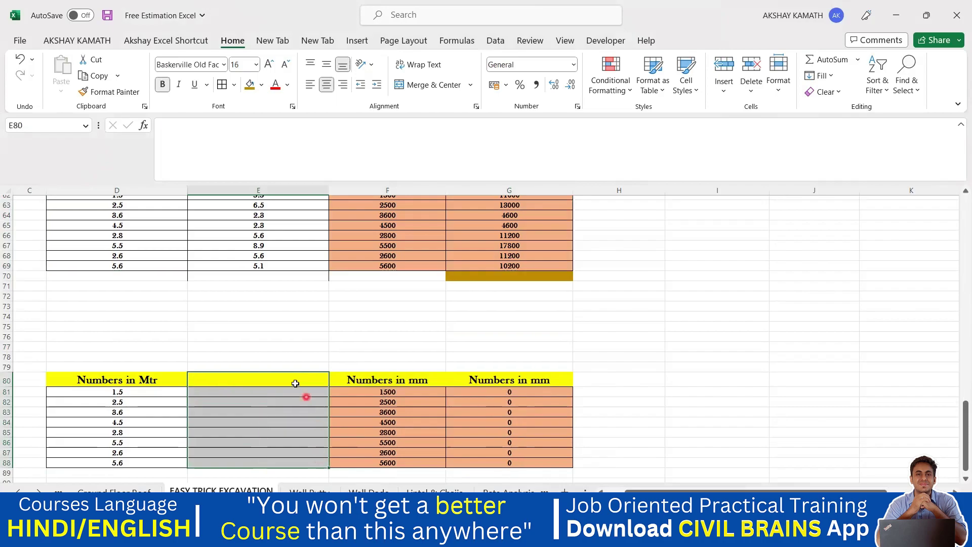
pyautogui.rightClick(291, 381)
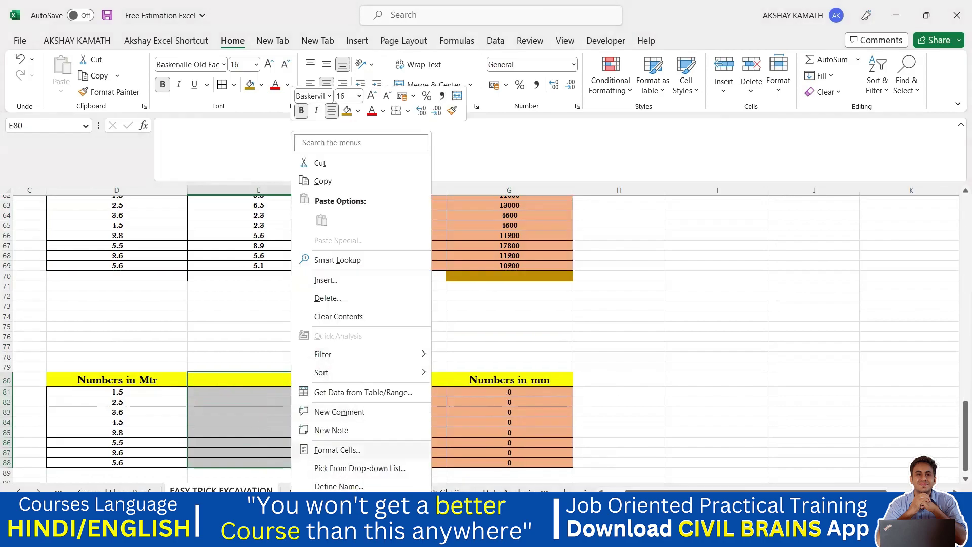
pyautogui.press('Escape')
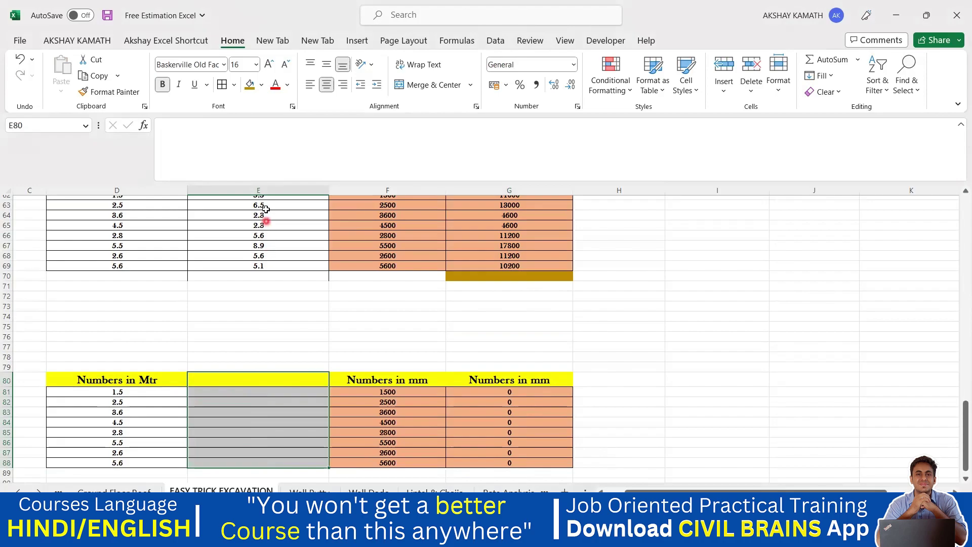
pyautogui.rightClick(256, 380)
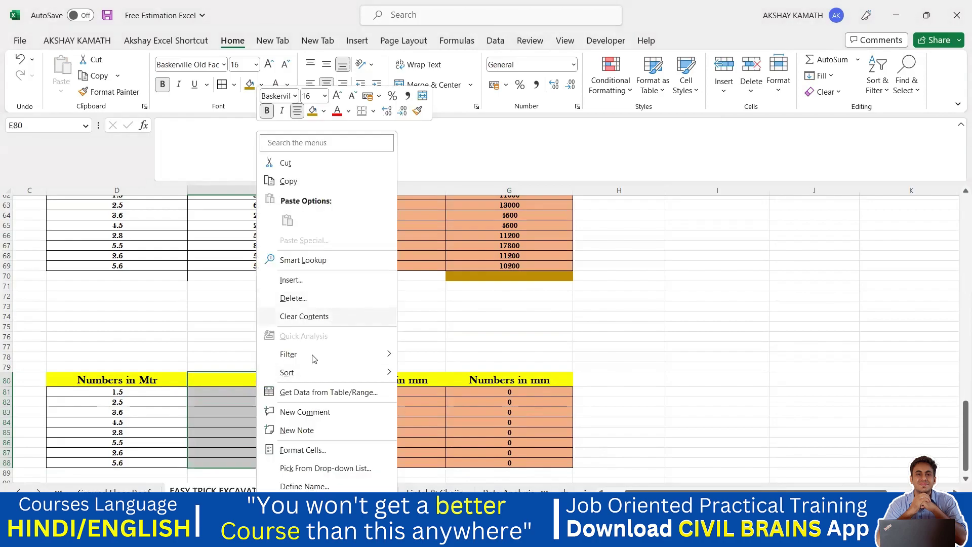
pyautogui.press('Escape')
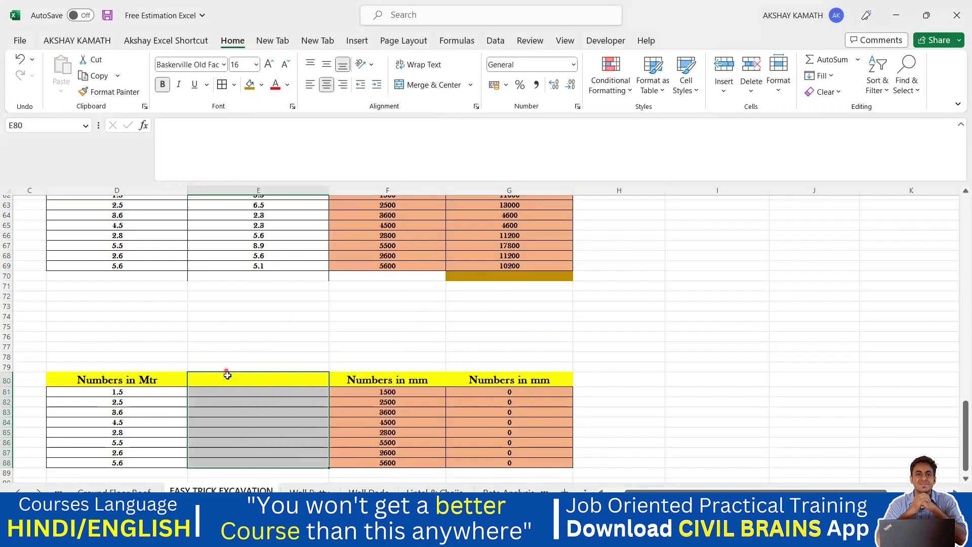
pyautogui.rightClick(228, 378)
pyautogui.click(286, 299)
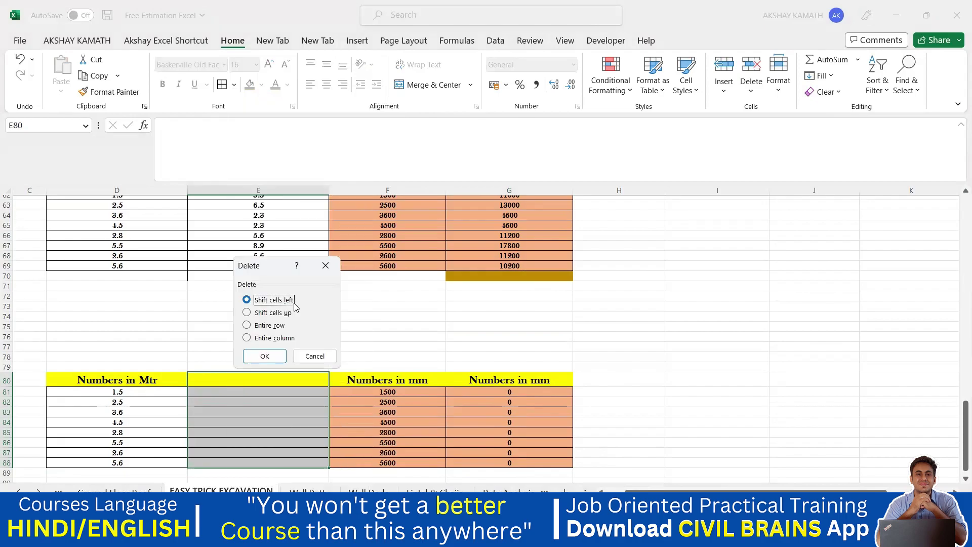
pyautogui.click(271, 338)
pyautogui.click(264, 356)
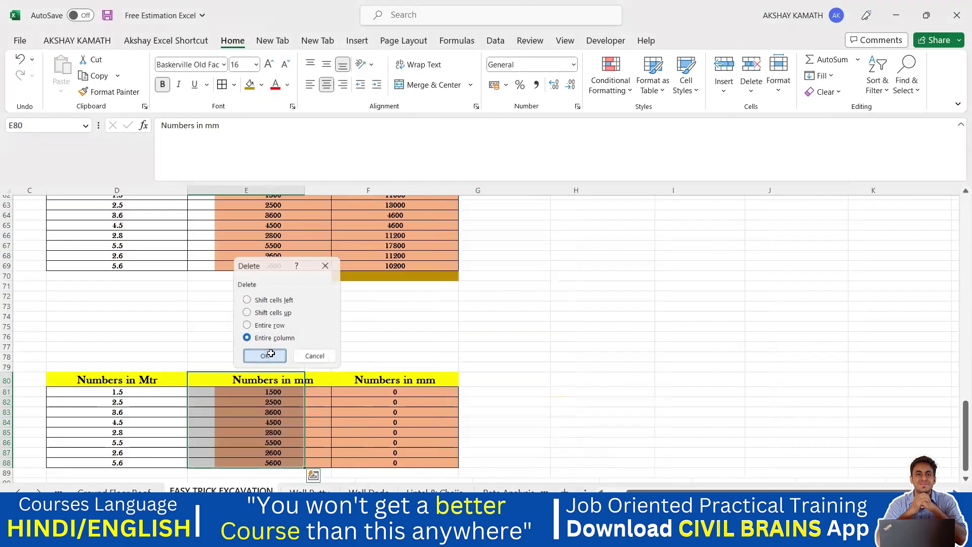
# Step: Clear the second Numbers in mm column of the copied table, F80:F88
pyautogui.moveTo(408, 379); pyautogui.dragTo(402, 464)
pyautogui.press('Delete')
pyautogui.click(521, 413)
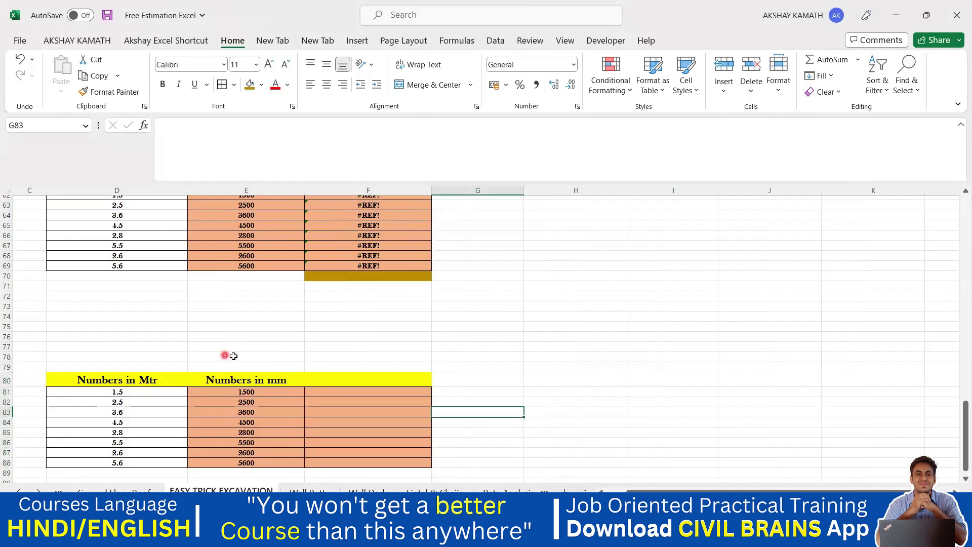
# Step: Enter the conversion factor 1000 in E78 above the copied table
pyautogui.click(235, 358)
pyautogui.doubleClick(235, 358)
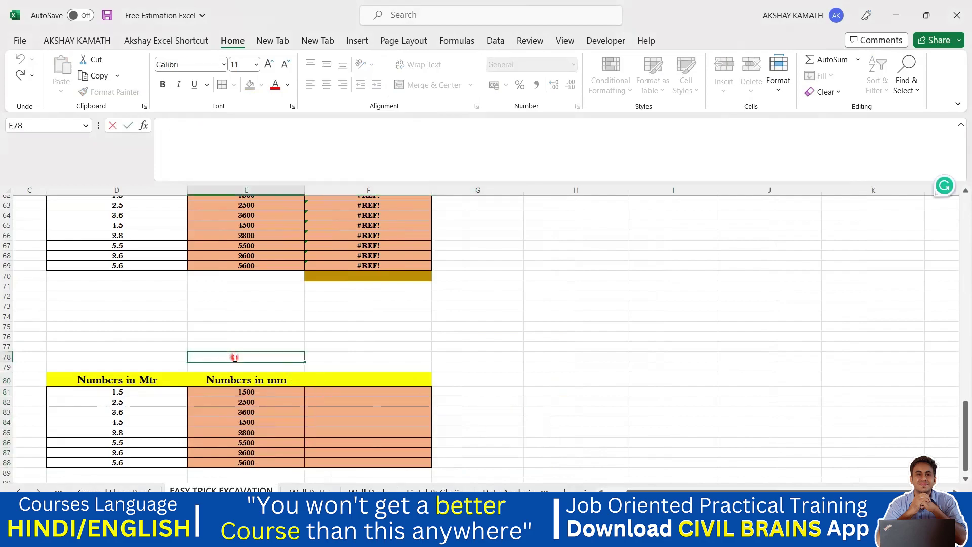
pyautogui.press('Escape')
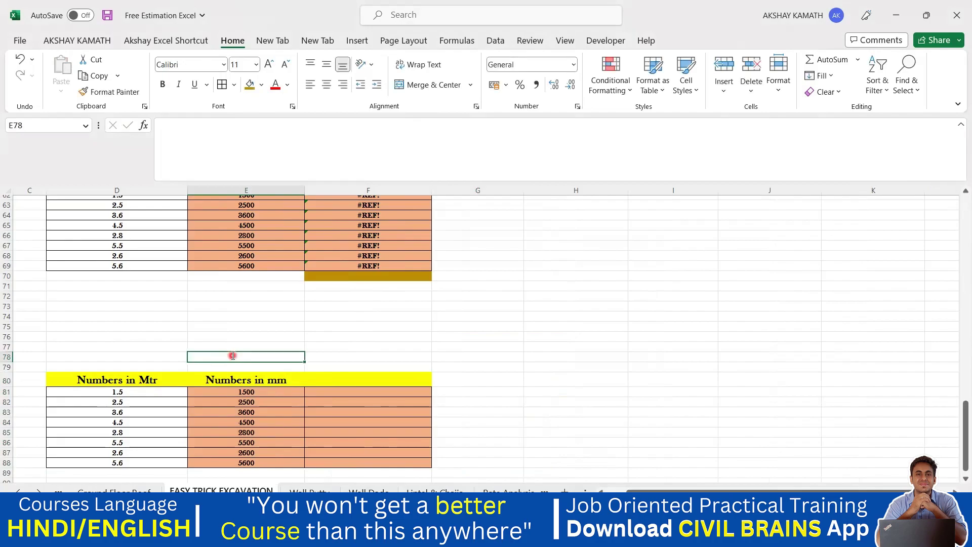
pyautogui.write('4')
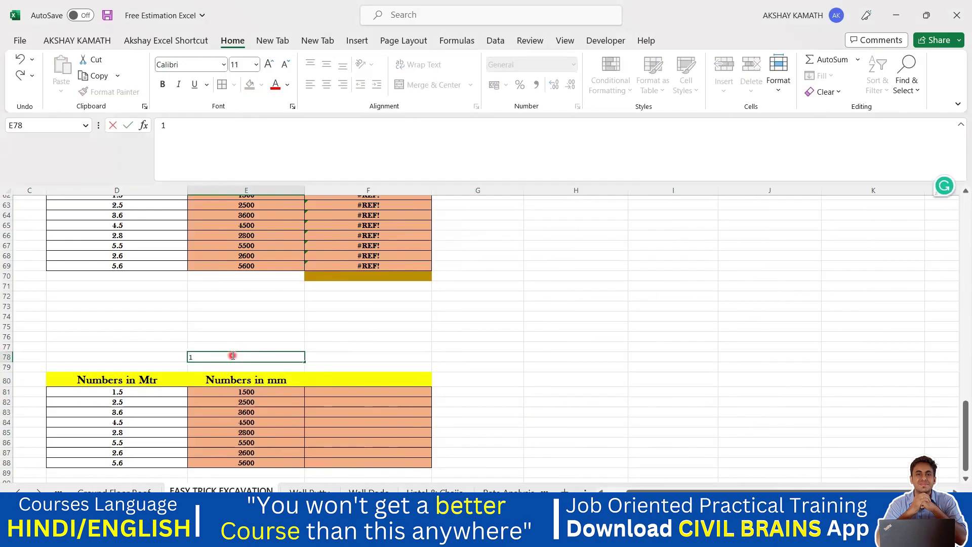
pyautogui.write('000')
pyautogui.click(426, 344)
# Step: Clear the Numbers in mm formulas in E81:E88, keeping the column heading
pyautogui.scroll(-2, 426, 344)
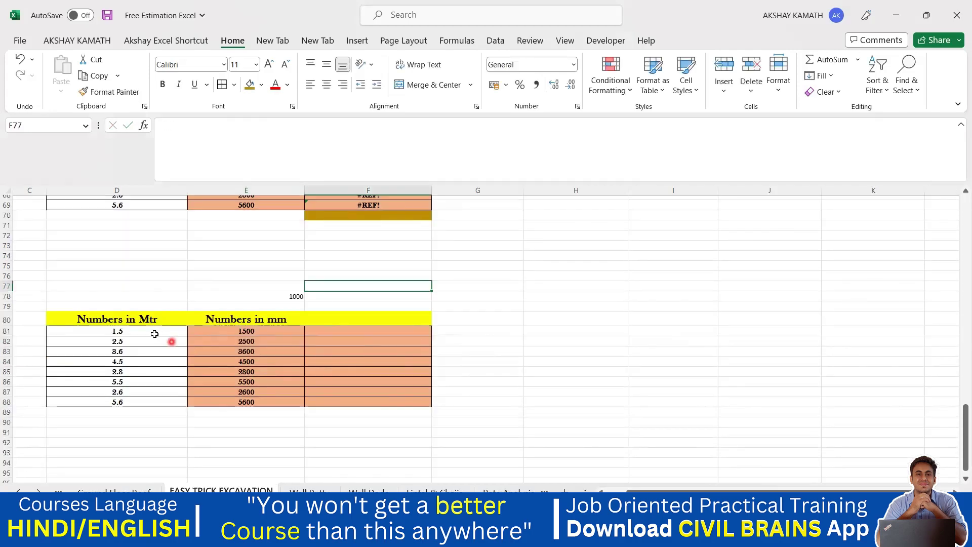
pyautogui.moveTo(152, 331); pyautogui.dragTo(143, 402)
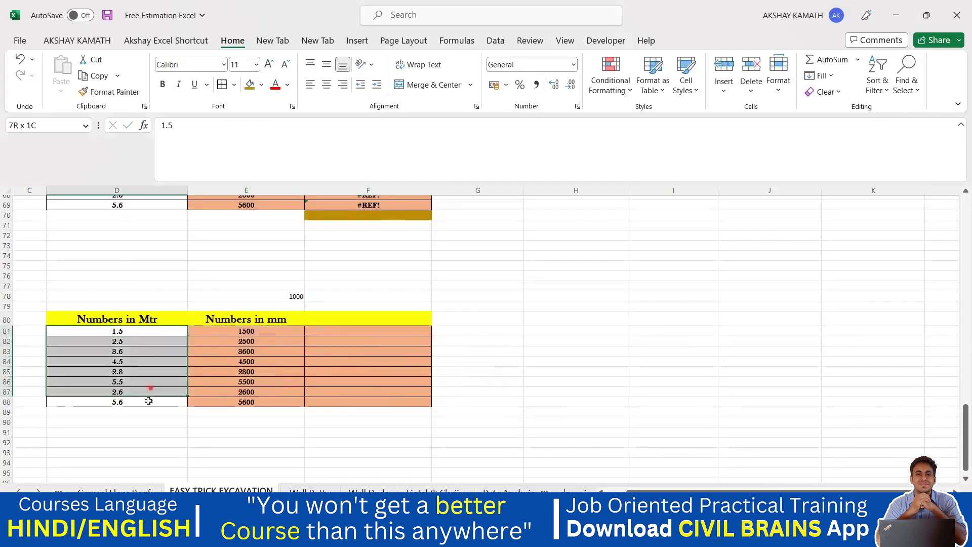
pyautogui.click(259, 381)
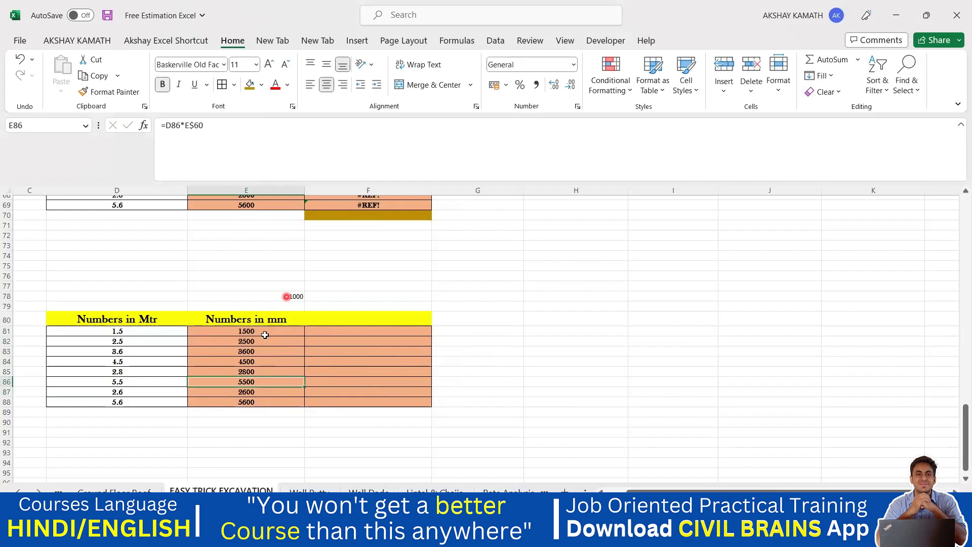
pyautogui.moveTo(274, 323); pyautogui.dragTo(273, 398)
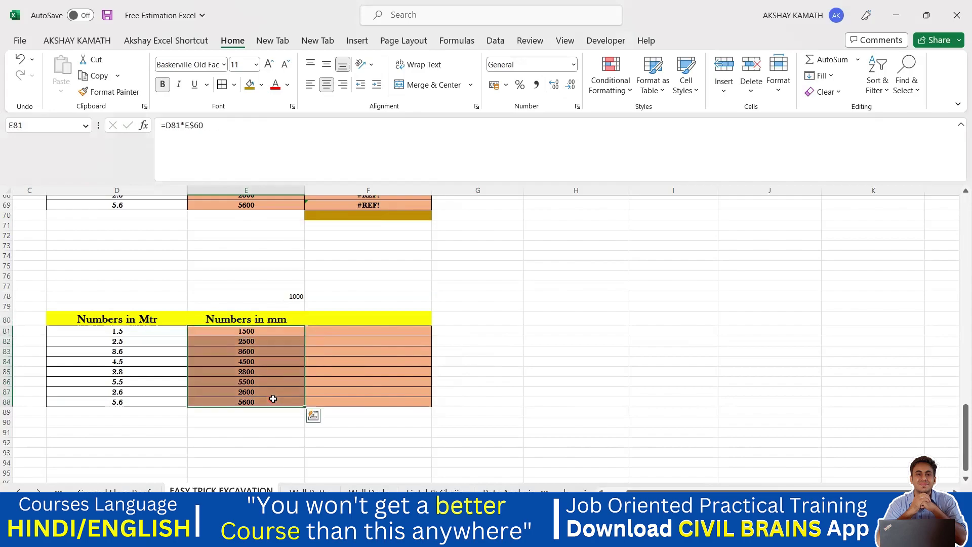
pyautogui.press('Delete')
pyautogui.click(539, 360)
pyautogui.click(491, 317)
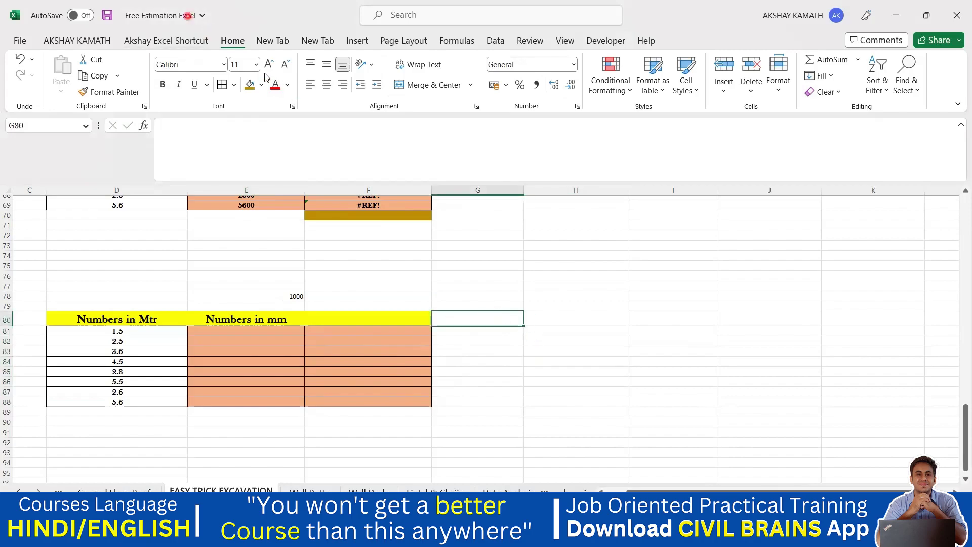
# Step: Add the on-screen text note "1 mtr= 1000 mm" in the empty area beside the conversion factor
pyautogui.click(525, 296)
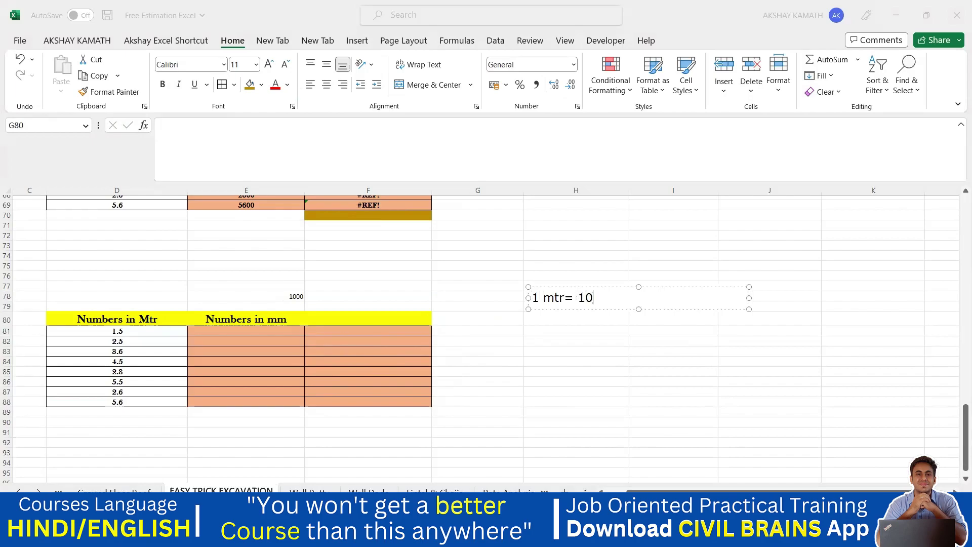
pyautogui.press('Escape')
pyautogui.press('Escape')
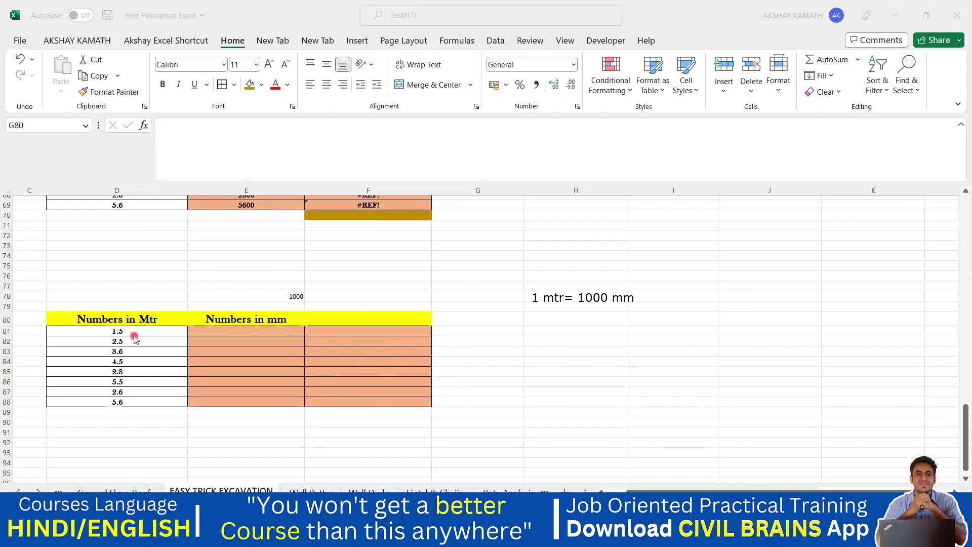
pyautogui.click(295, 297)
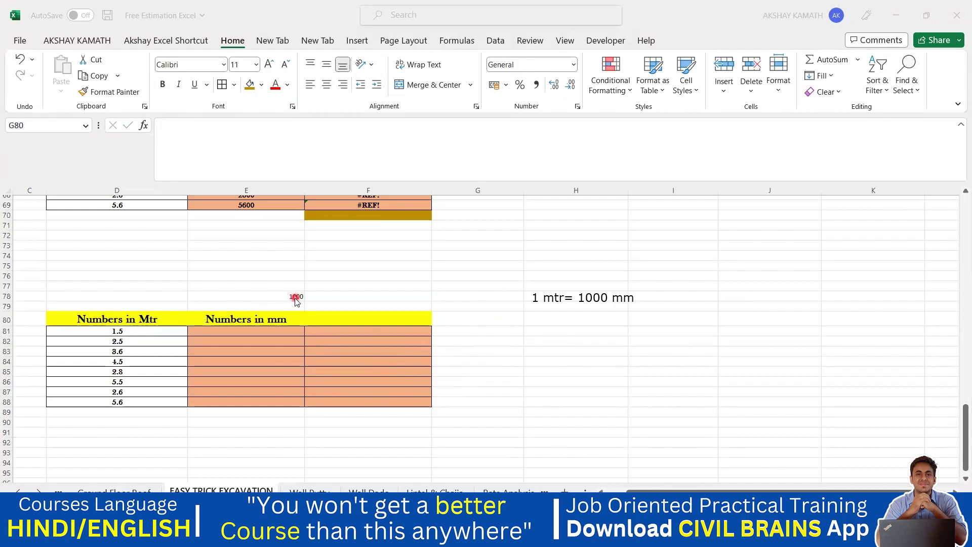
# Step: Enter the relative-reference formula =D81*E78 in E81 to convert the first metre value to millimetres
pyautogui.doubleClick(243, 332)
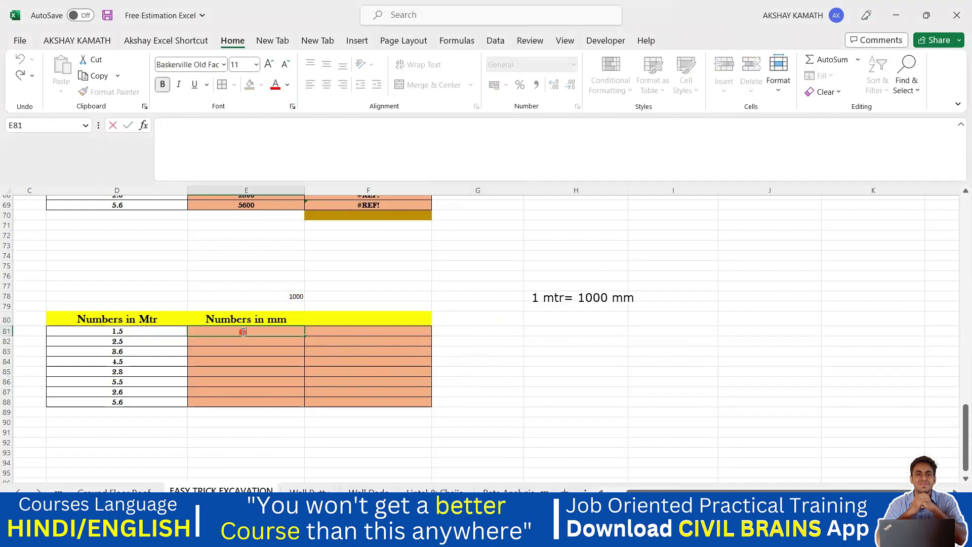
pyautogui.write('=')
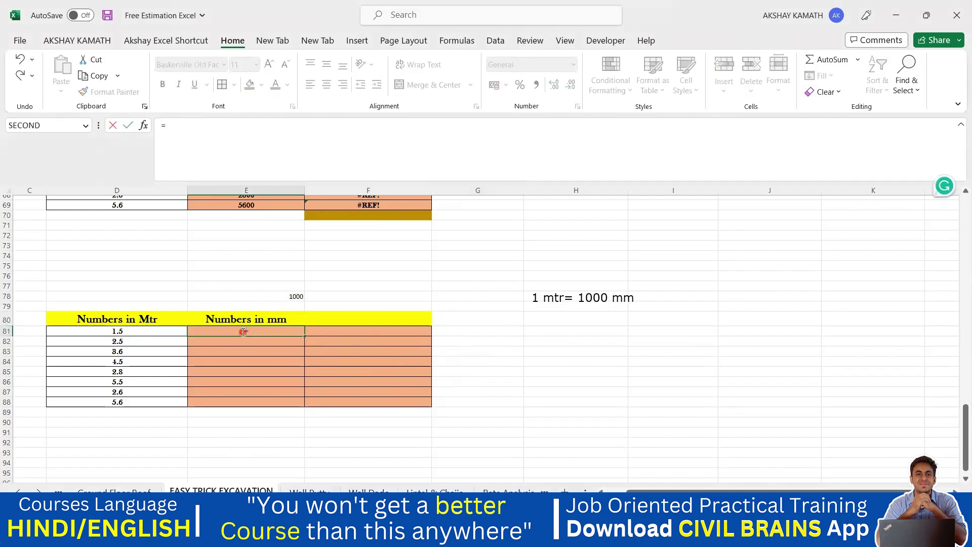
pyautogui.click(126, 335)
pyautogui.write('*')
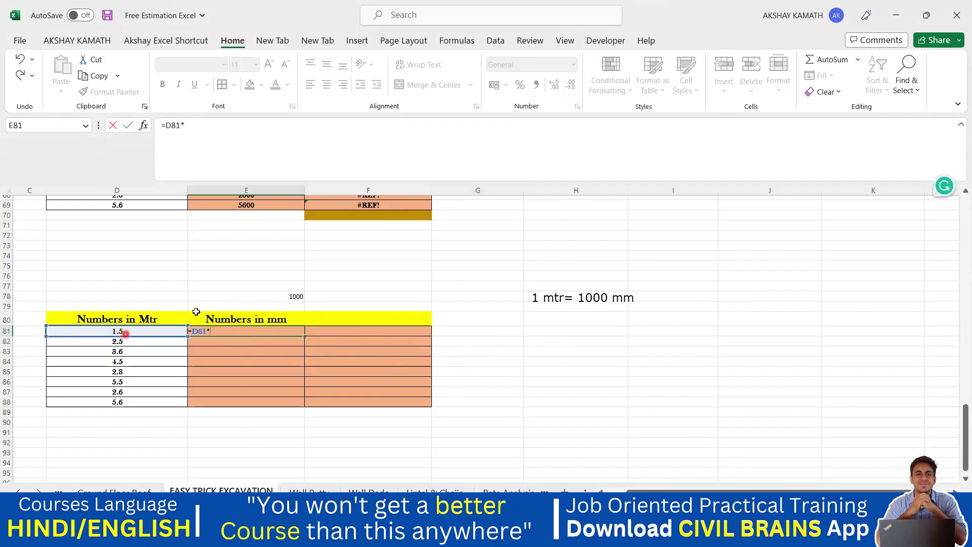
pyautogui.click(287, 298)
pyautogui.press('Return')
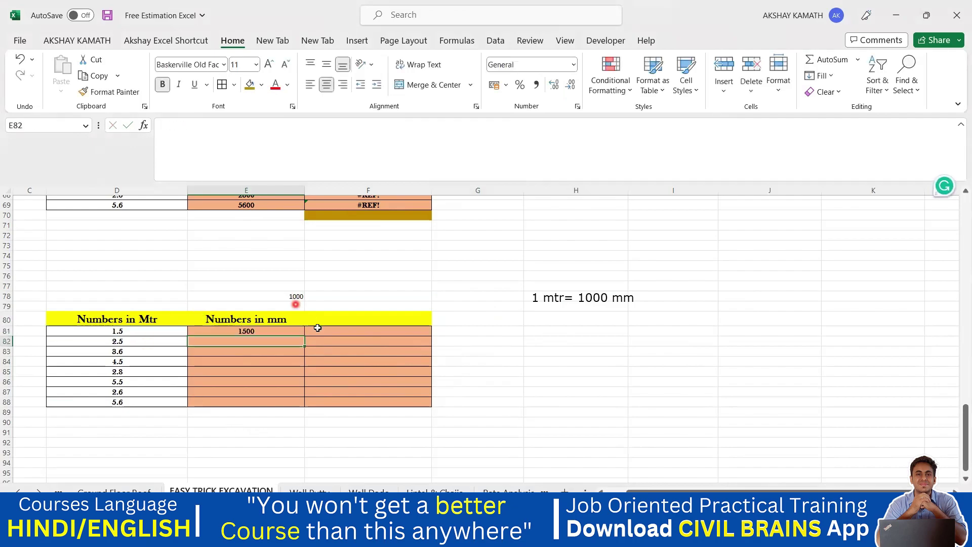
# Step: Copy the relative-reference conversion formula from E81 down through E88
pyautogui.moveTo(284, 334); pyautogui.dragTo(282, 333)
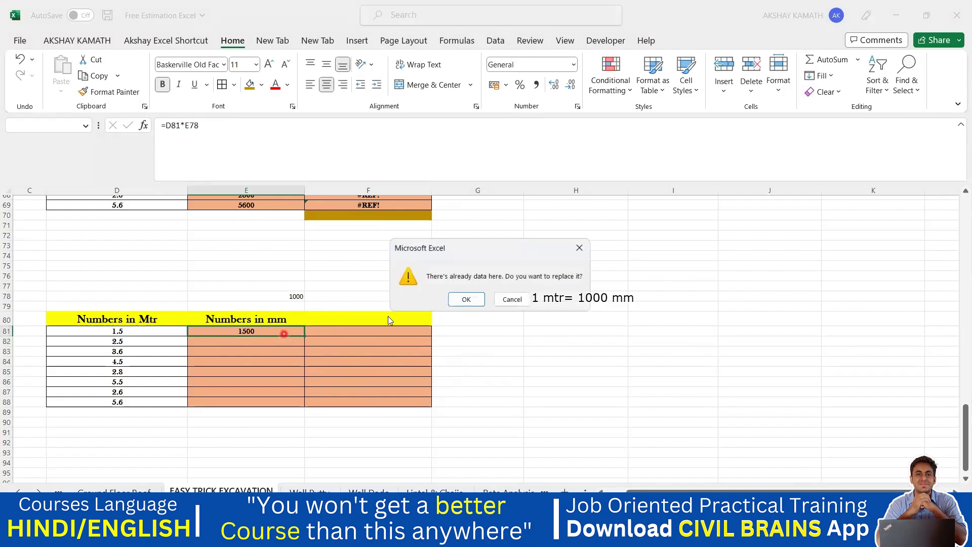
pyautogui.click(579, 247)
pyautogui.click(294, 335)
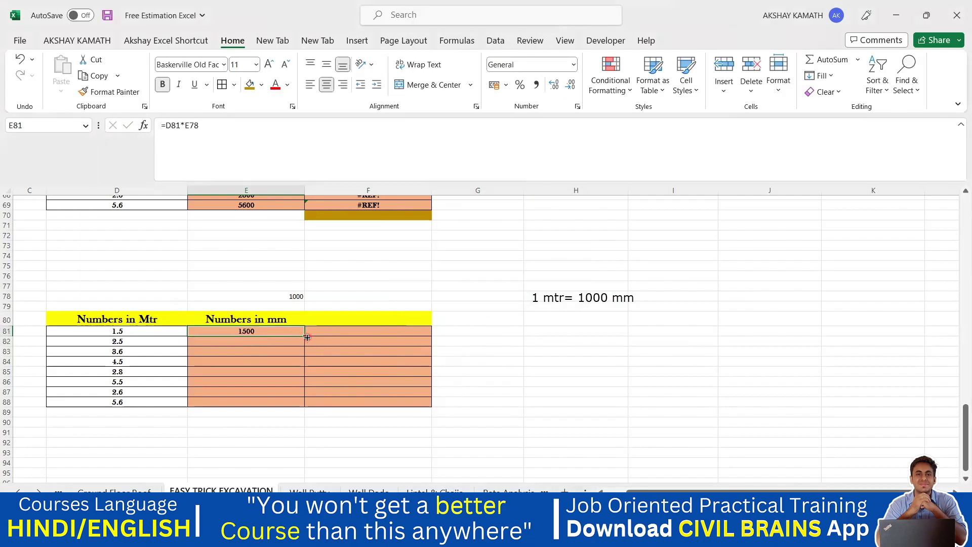
pyautogui.moveTo(305, 336); pyautogui.dragTo(306, 406)
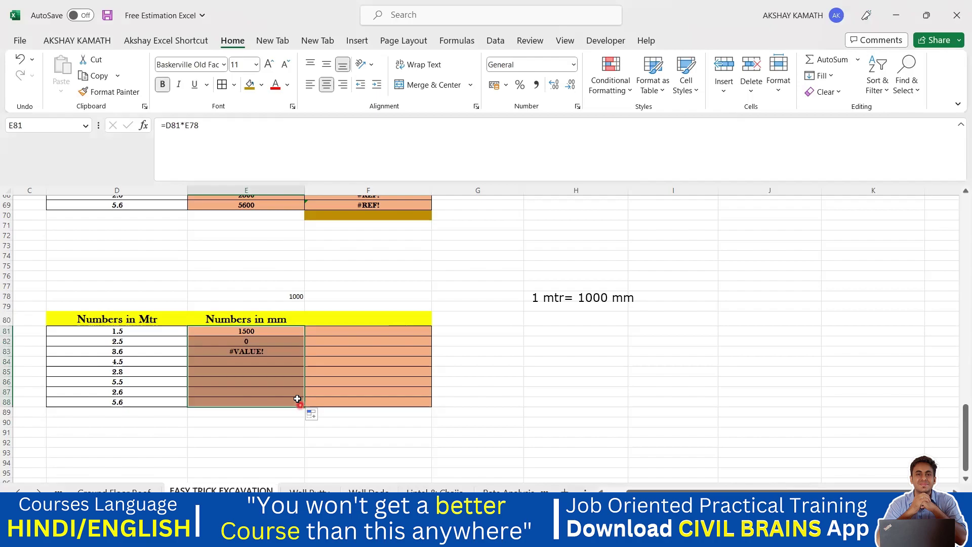
# Step: Examine the copied formulas in E82, E83 and E85 against the factor in E78 to see which cells they reference
pyautogui.click(242, 352)
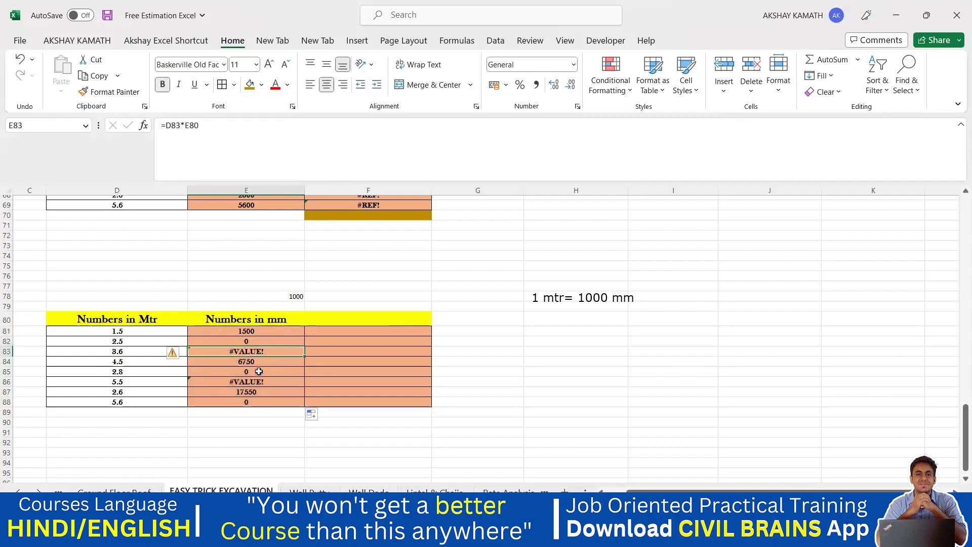
pyautogui.click(259, 372)
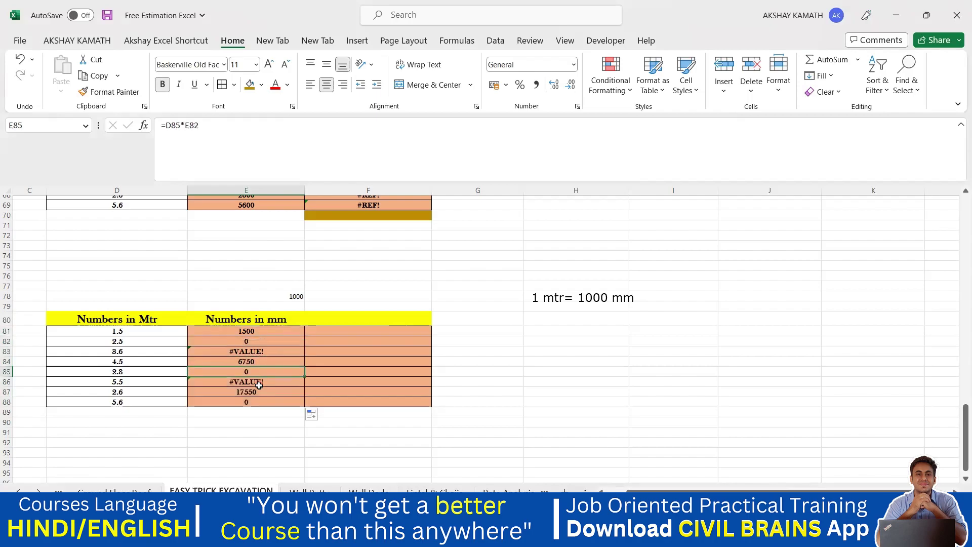
pyautogui.click(299, 295)
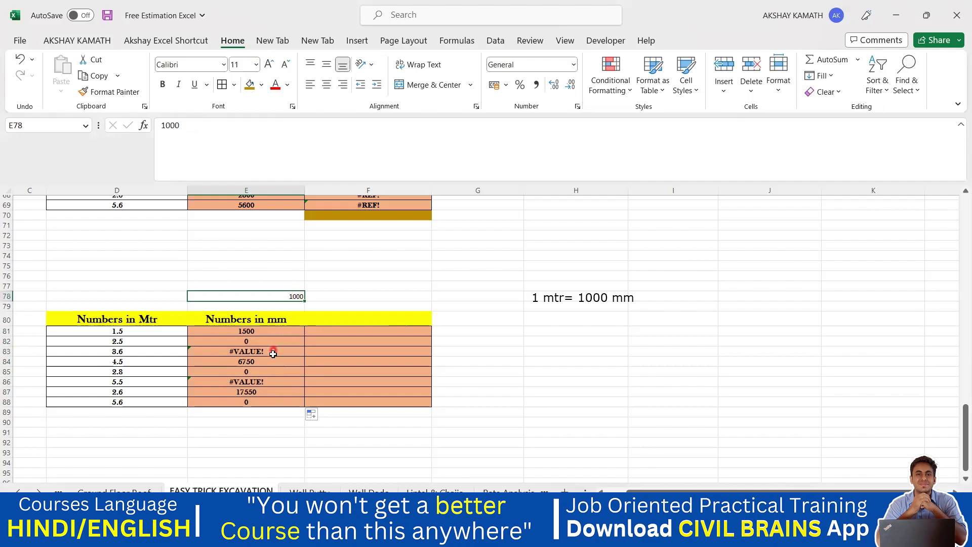
pyautogui.doubleClick(263, 343)
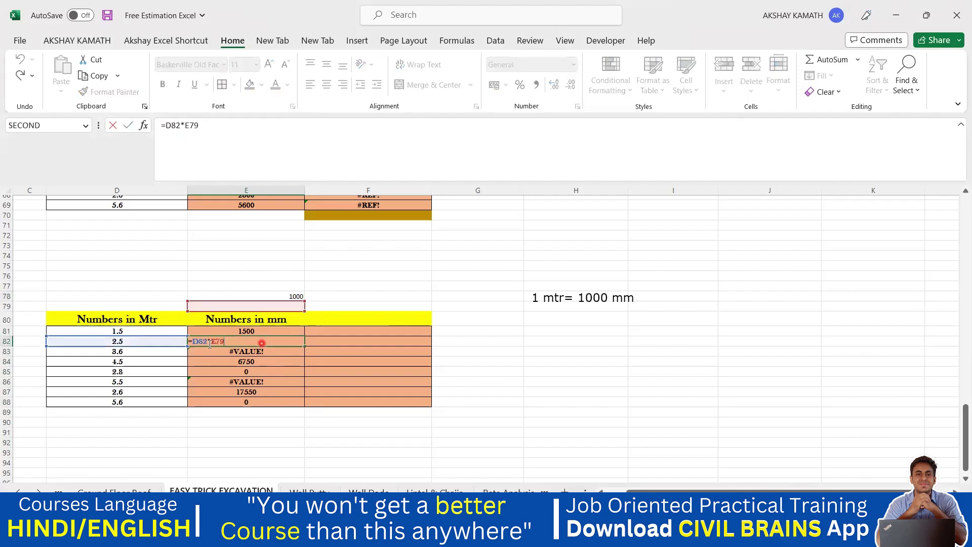
pyautogui.moveTo(113, 341); pyautogui.dragTo(121, 346)
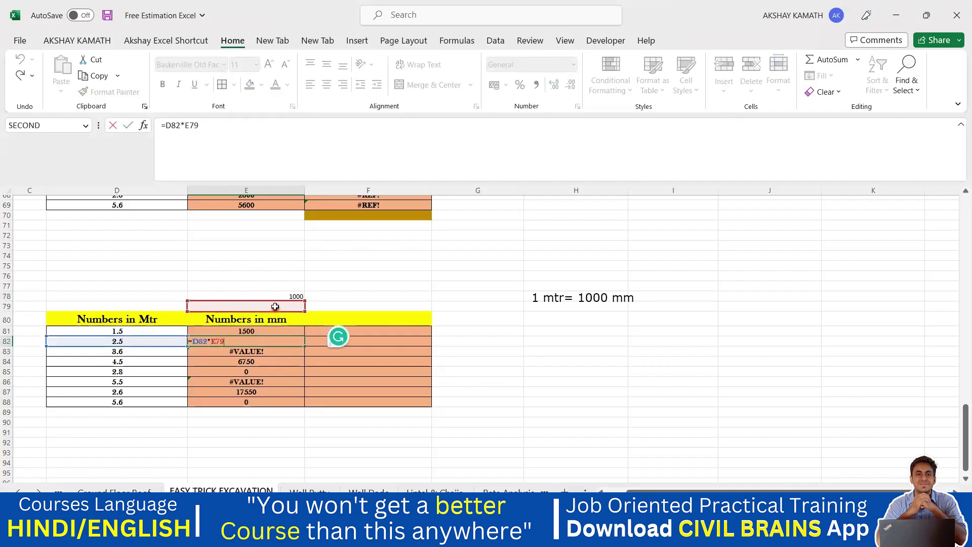
pyautogui.click(264, 337)
pyautogui.click(263, 349)
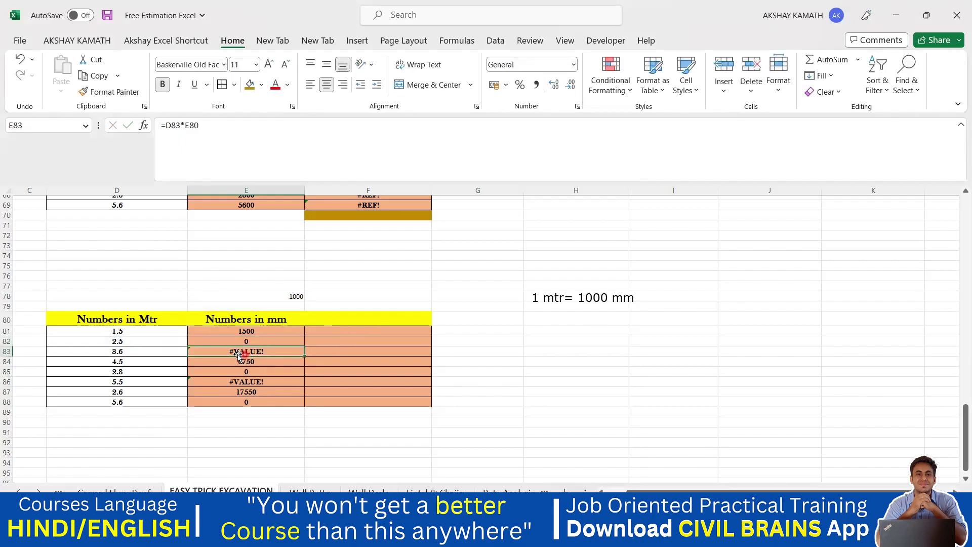
pyautogui.doubleClick(270, 353)
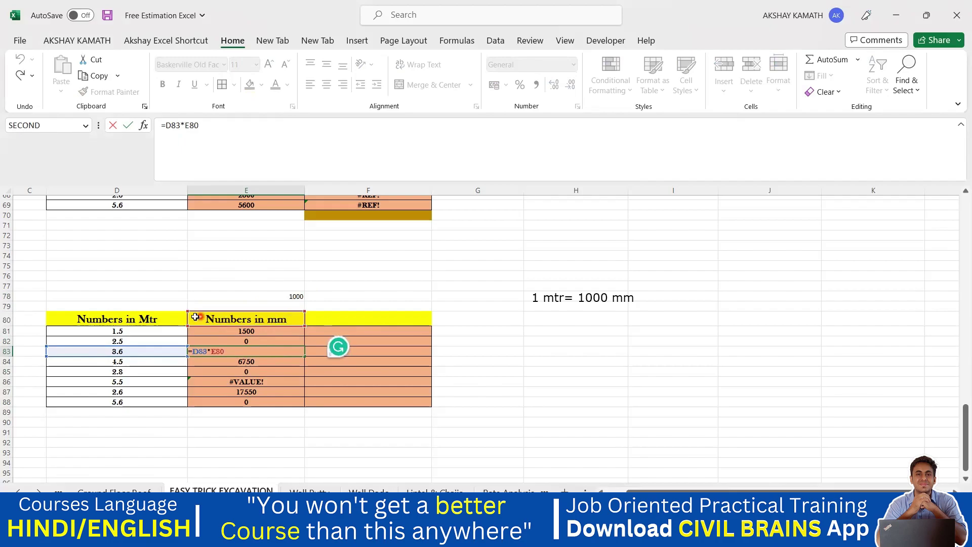
pyautogui.press('Return')
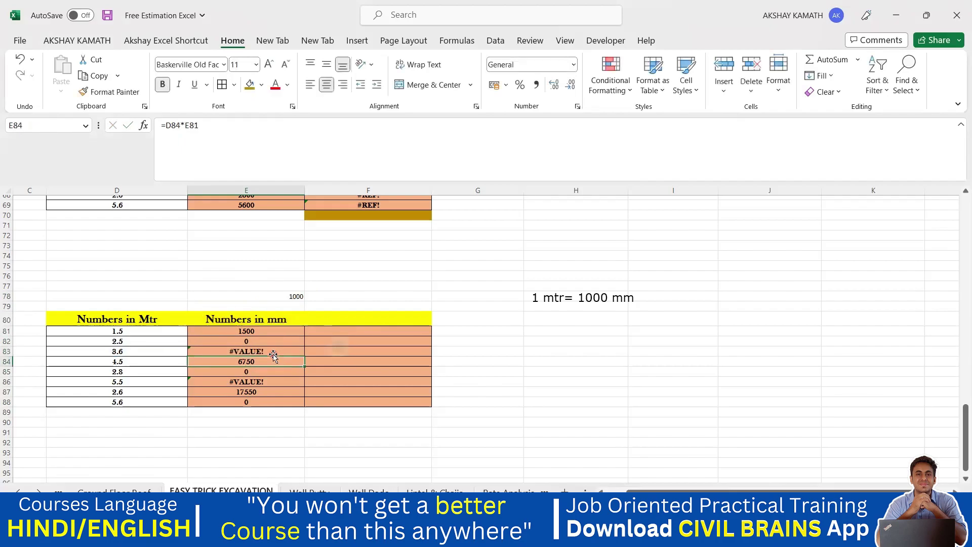
# Step: Clear the relative-reference conversion formulas from E81:E88
pyautogui.moveTo(264, 330); pyautogui.dragTo(265, 400)
pyautogui.press('Delete')
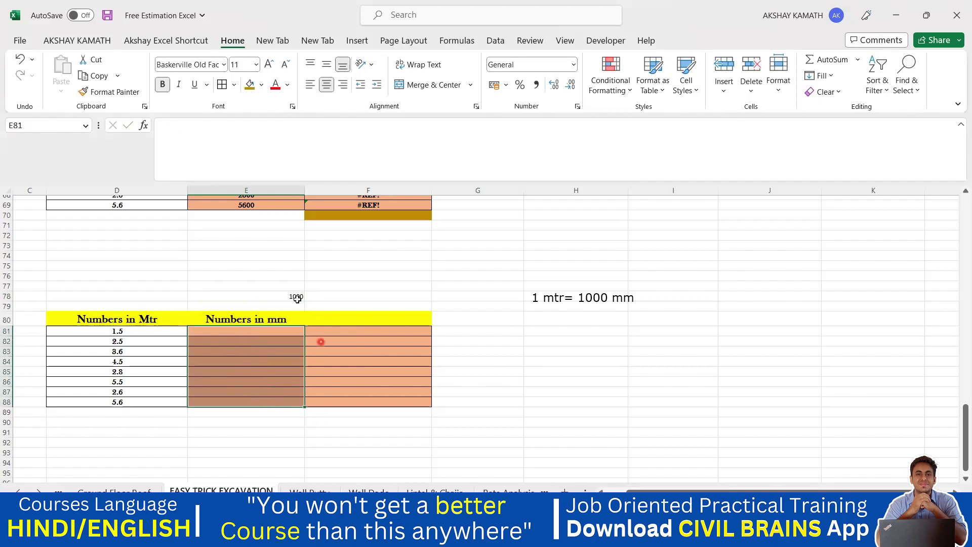
pyautogui.click(295, 296)
# Step: Enter =D81*$E$78 in E81, locking the conversion factor cell as an absolute reference
pyautogui.doubleClick(250, 331)
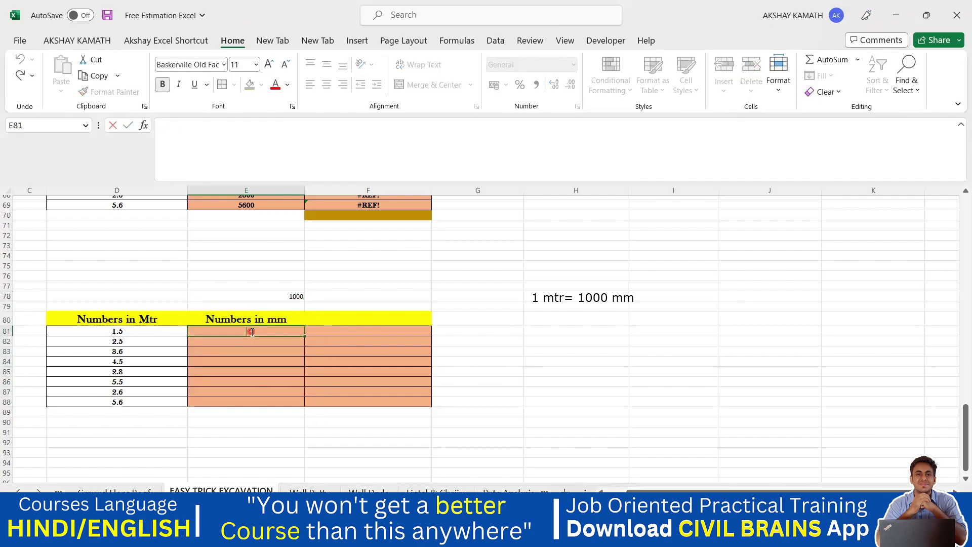
pyautogui.write('=')
pyautogui.click(134, 331)
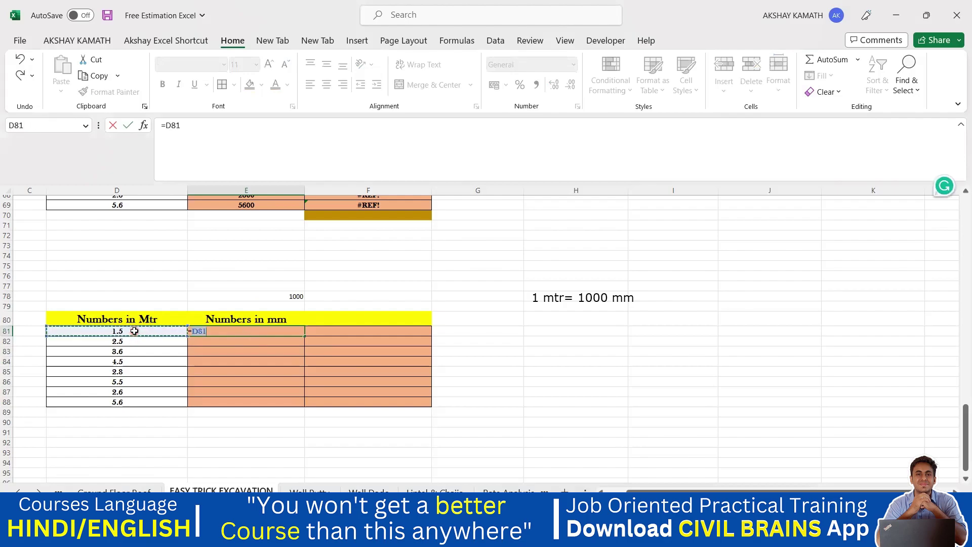
pyautogui.write('*')
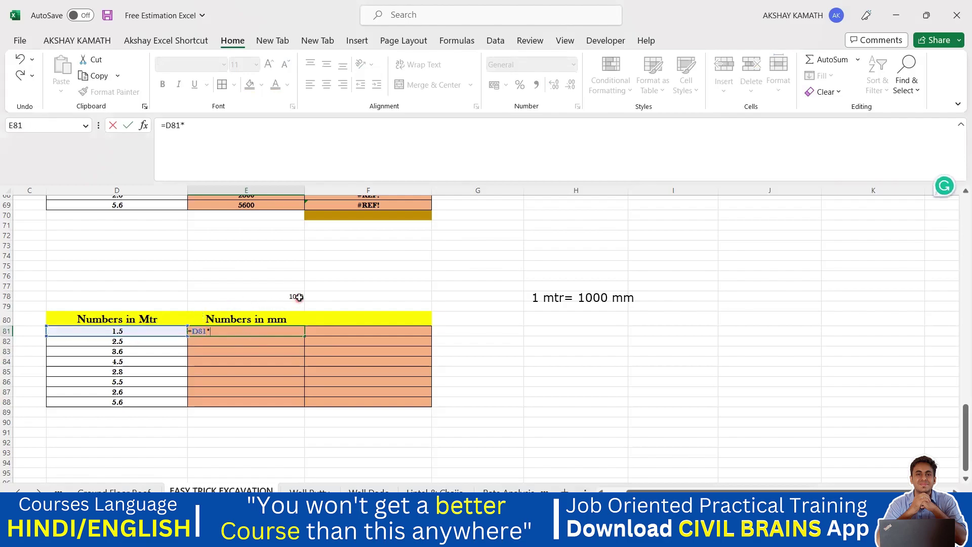
pyautogui.click(295, 298)
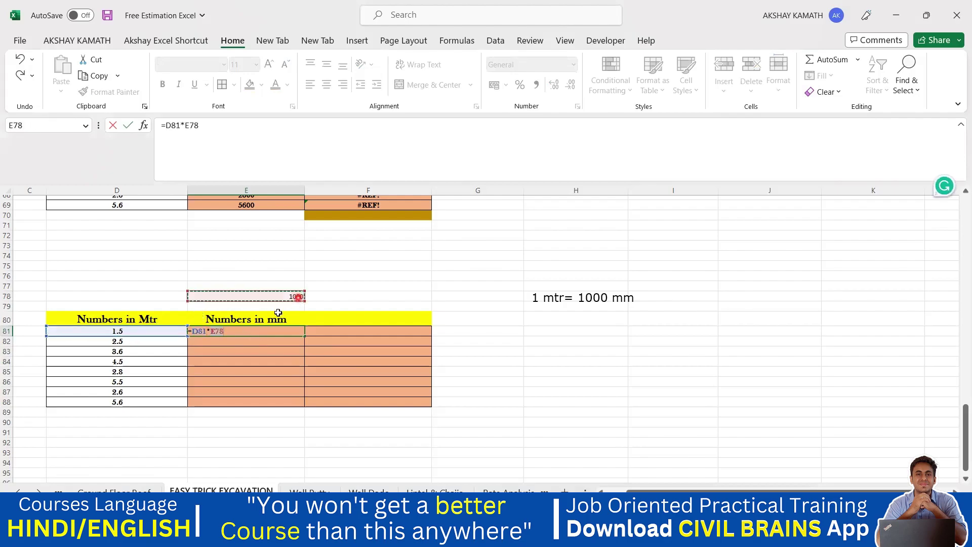
pyautogui.click(192, 128)
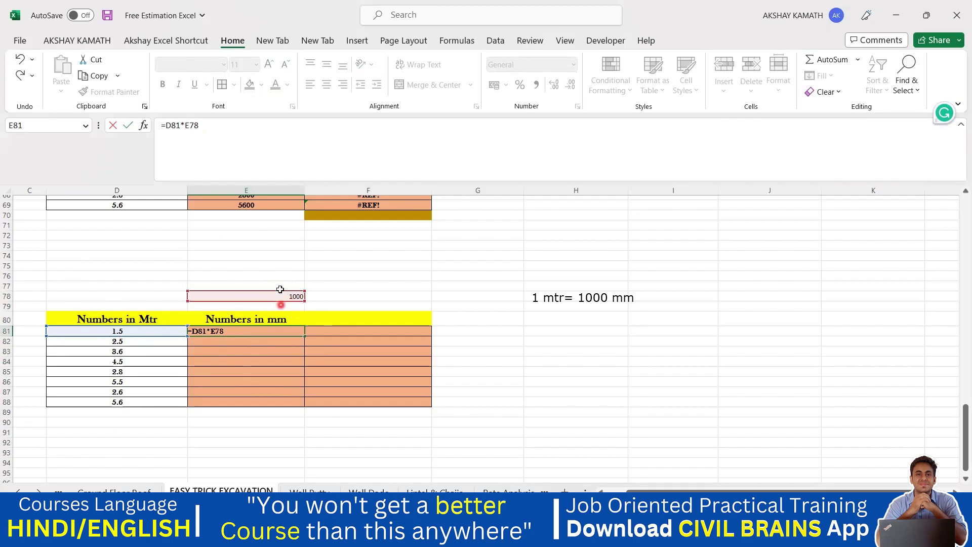
pyautogui.doubleClick(202, 131)
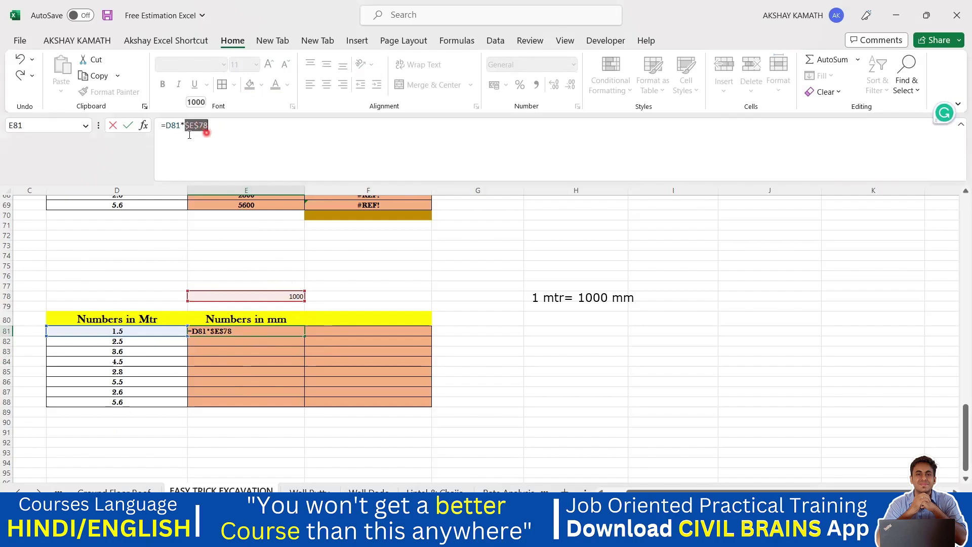
pyautogui.press('F4')
pyautogui.hotkey('ctrl', 'Return')
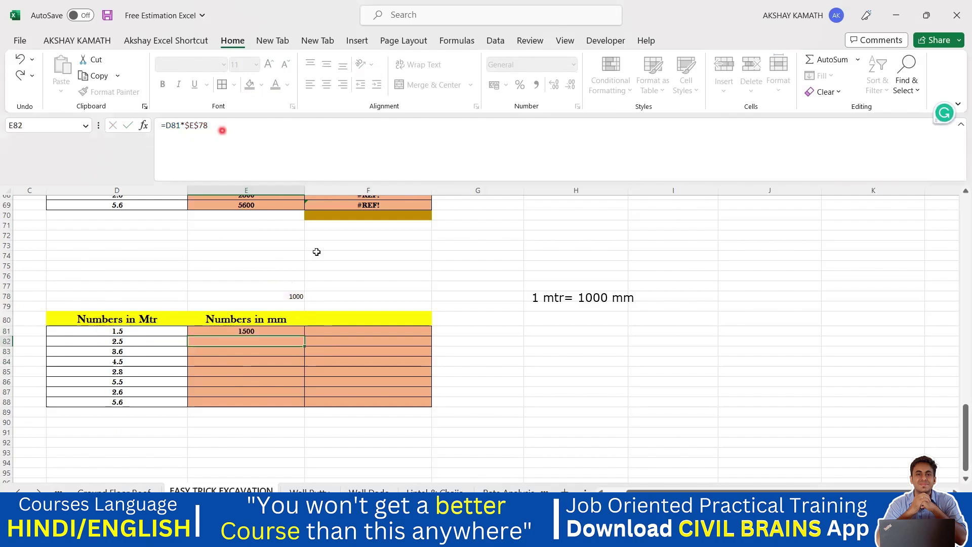
# Step: Fill the absolute-reference conversion formula from E81 down to E88
pyautogui.moveTo(299, 334); pyautogui.dragTo(298, 342)
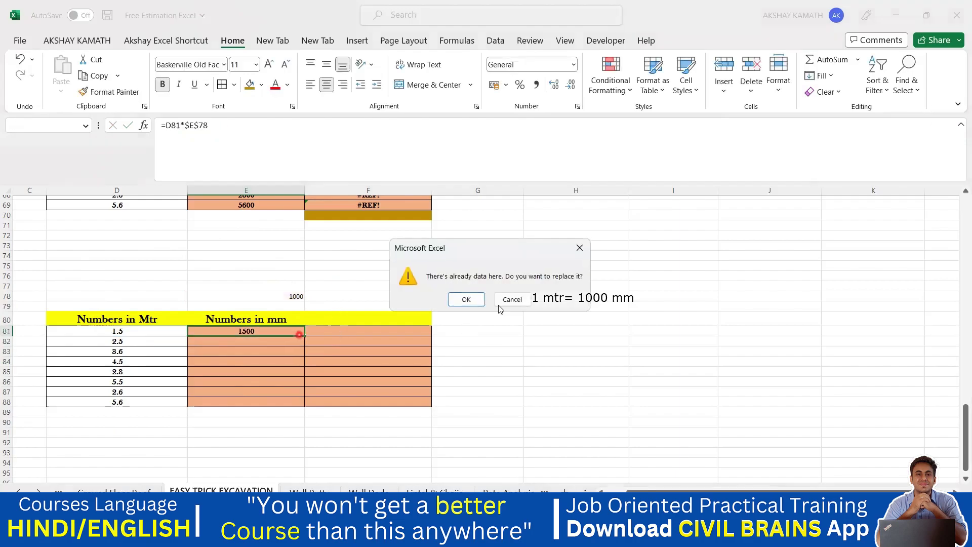
pyautogui.click(580, 247)
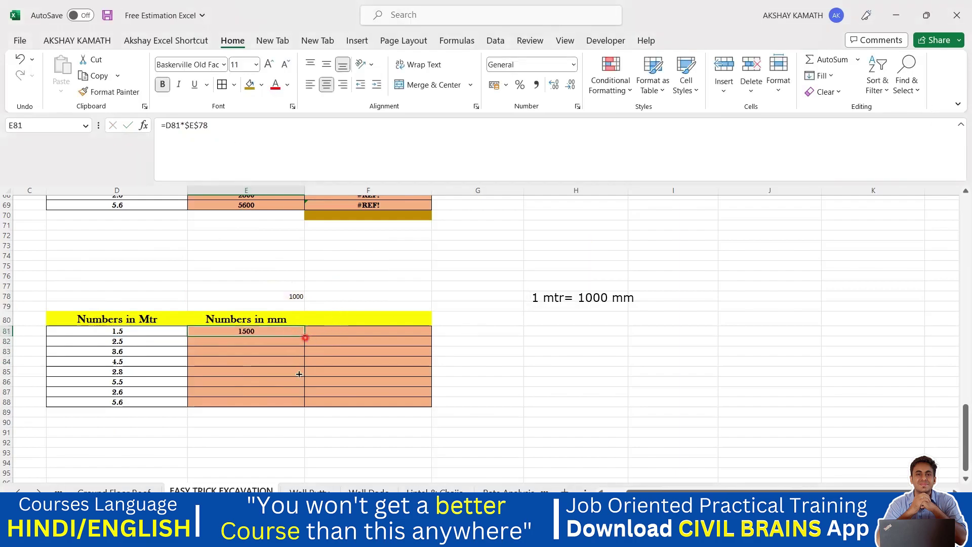
pyautogui.moveTo(299, 374); pyautogui.dragTo(288, 405)
pyautogui.click(288, 451)
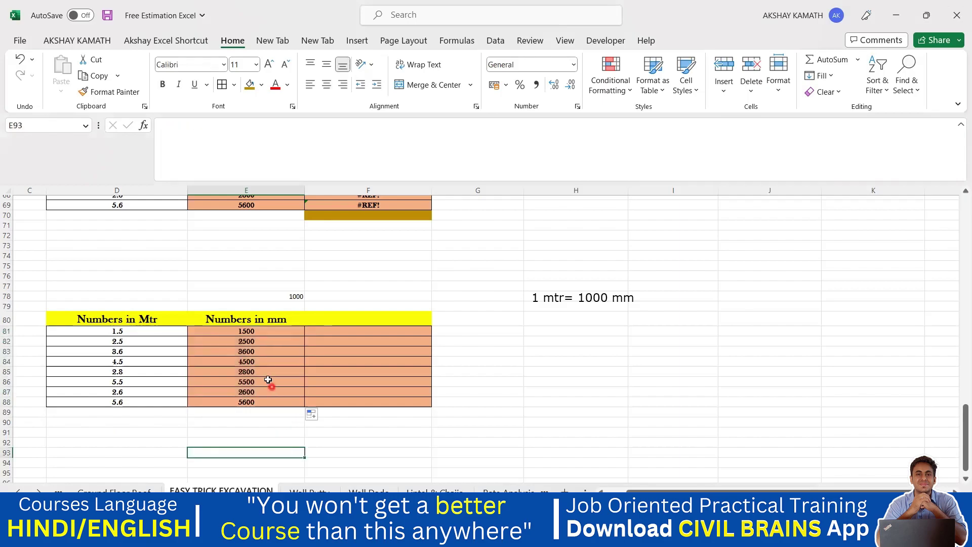
# Step: Examine the copied formulas in E86 and E87 and the factor cell E78 they reference
pyautogui.doubleClick(267, 381)
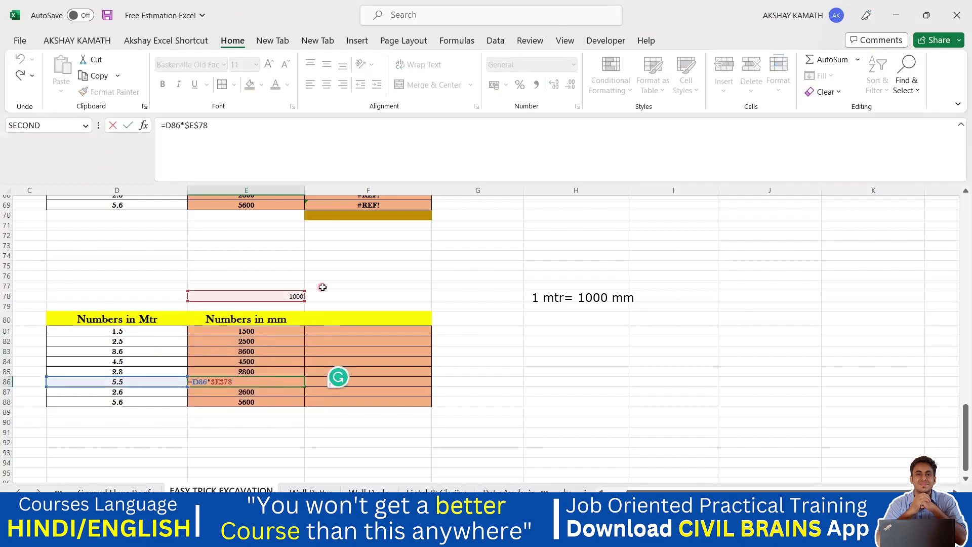
pyautogui.press('Return')
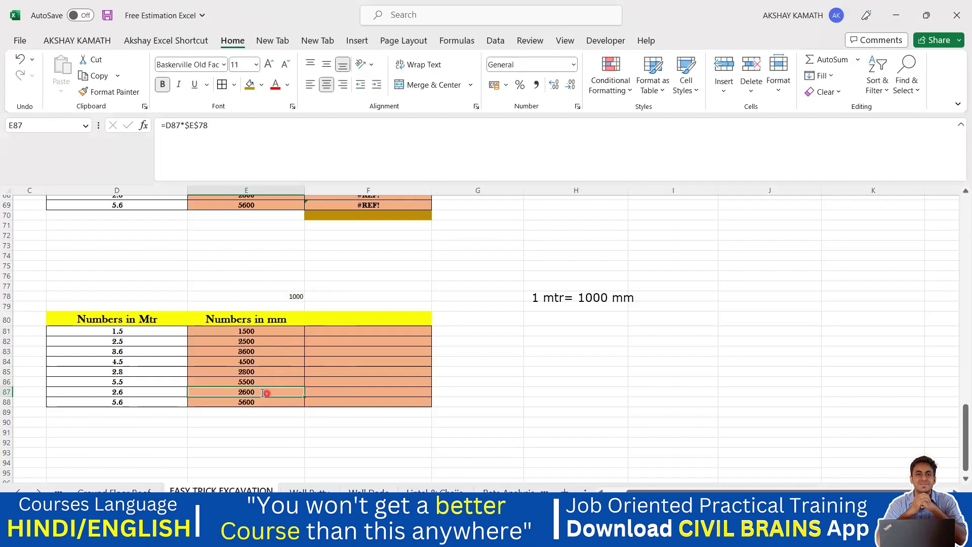
pyautogui.doubleClick(262, 393)
pyautogui.press('Return')
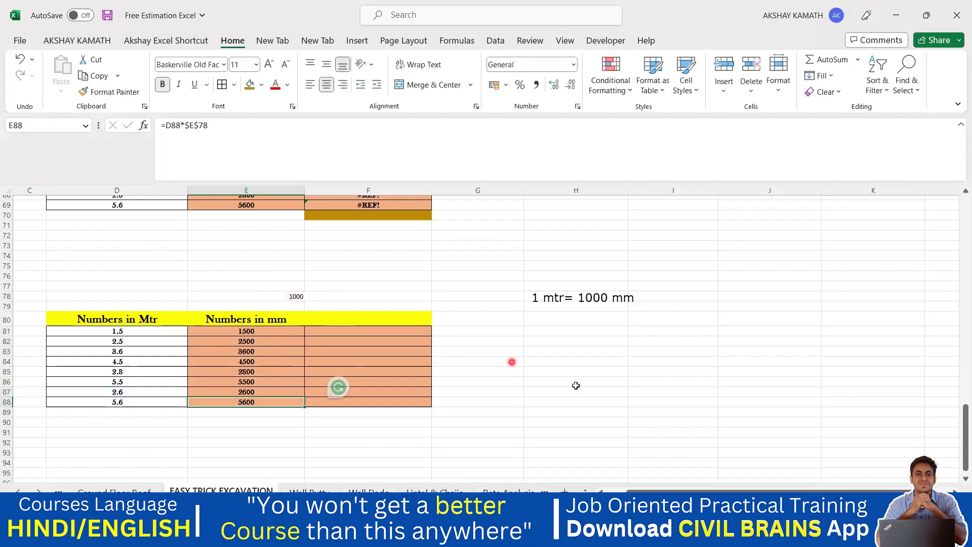
pyautogui.click(576, 385)
pyautogui.click(292, 297)
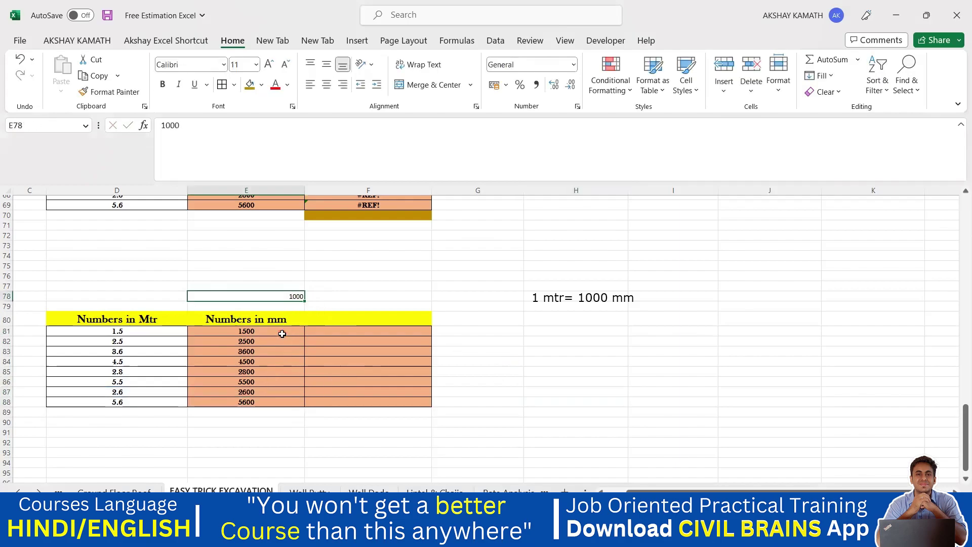
pyautogui.scroll(4, 295, 371)
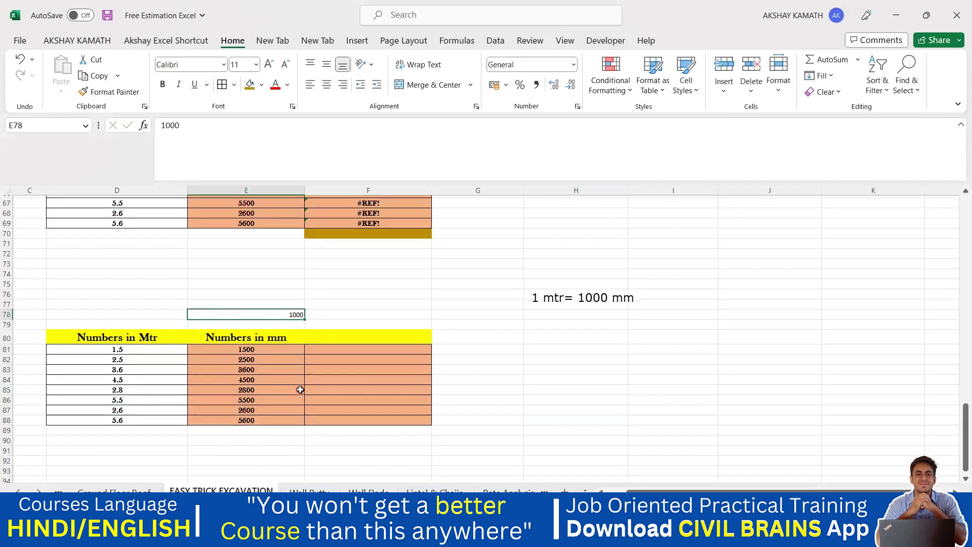
pyautogui.scroll(-1, 300, 397)
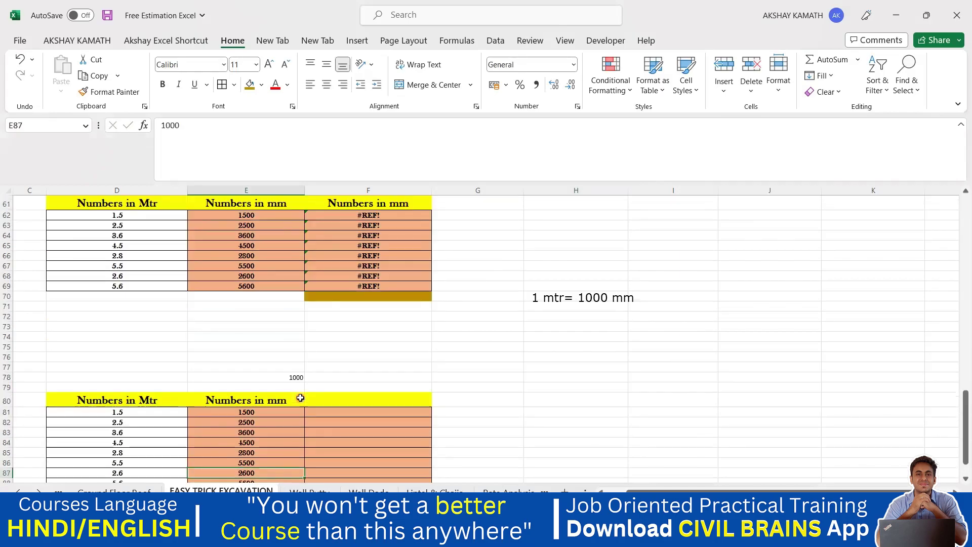
# Step: Undo the recent table edits step by step until the two deleted conversion columns are back
pyautogui.press('Down')
pyautogui.press('Down')
pyautogui.press('Down')
pyautogui.hotkey('shift', 'ctrl', 'Down')
pyautogui.hotkey('ctrl', 'd')
pyautogui.press('Down')
pyautogui.hotkey('ctrl', 'z')
pyautogui.hotkey('ctrl', 'z')
pyautogui.hotkey('ctrl', 'z')
pyautogui.hotkey('ctrl', 'z')
pyautogui.hotkey('ctrl', 'z')
pyautogui.hotkey('ctrl', 'z')
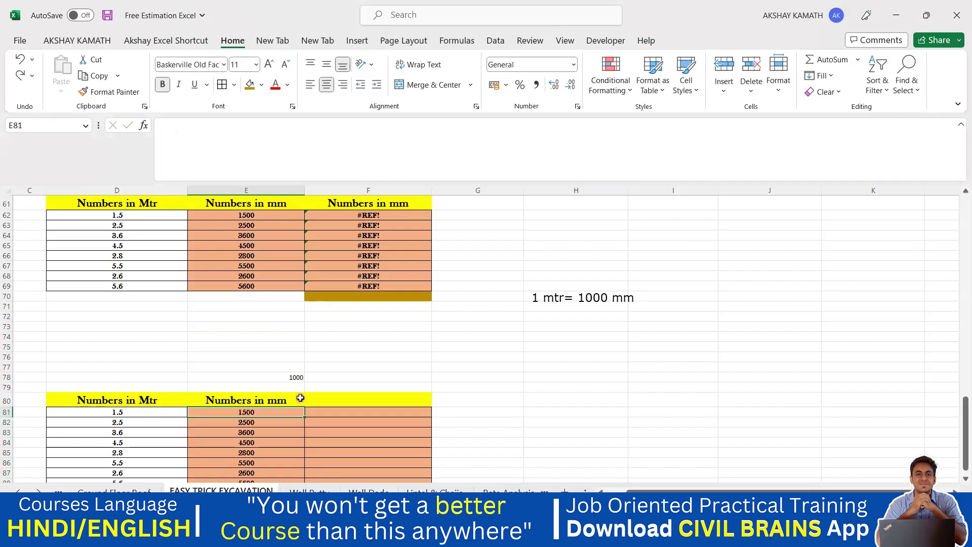
# Step: Clear the millimetre results in F62:G69 of the upper conversion table
pyautogui.click(380, 360)
pyautogui.click(588, 305)
pyautogui.moveTo(407, 217); pyautogui.dragTo(539, 285)
pyautogui.press('Delete')
pyautogui.scroll(1, 641, 330)
pyautogui.scroll(1, 642, 330)
pyautogui.click(642, 331)
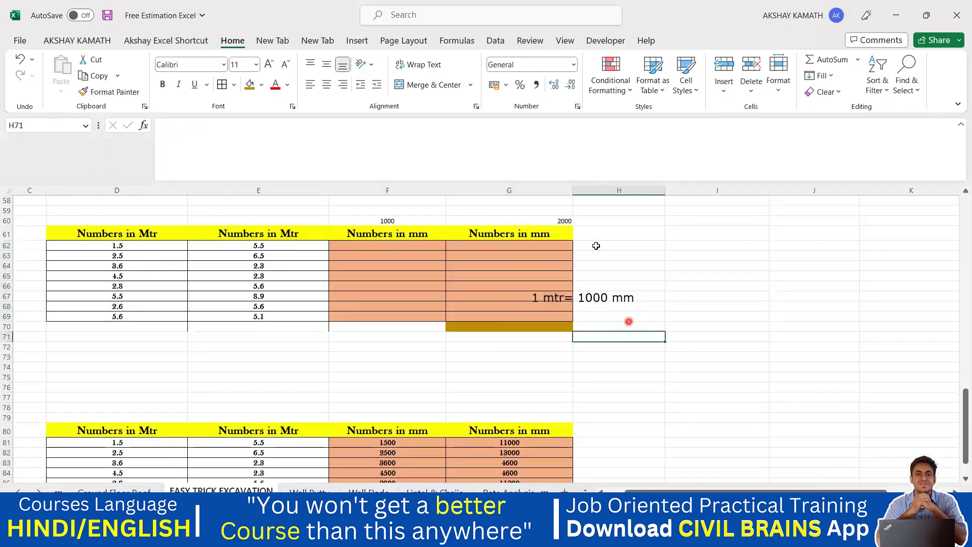
# Step: Delete the second conversion factor from G60, above the last millimetre column
pyautogui.click(568, 221)
pyautogui.press('Delete')
pyautogui.click(639, 263)
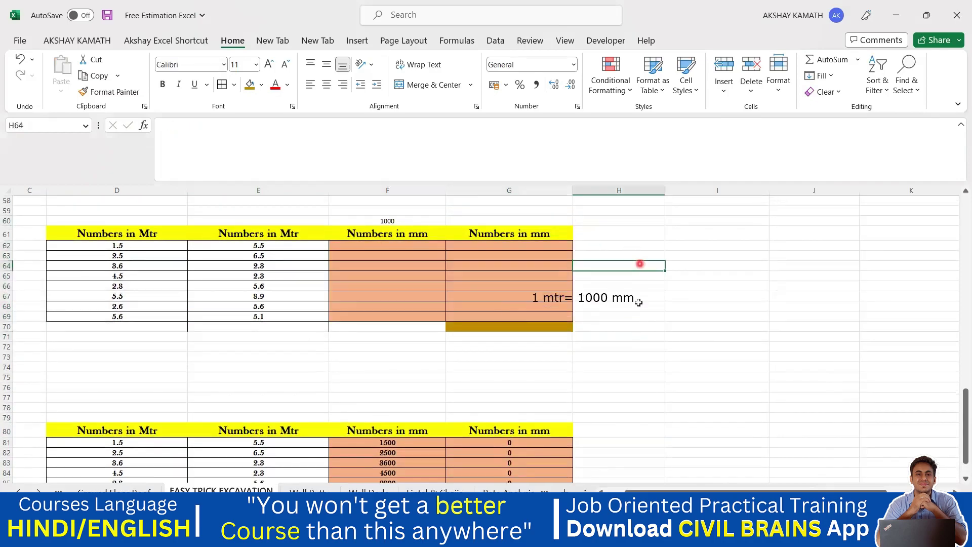
pyautogui.click(669, 306)
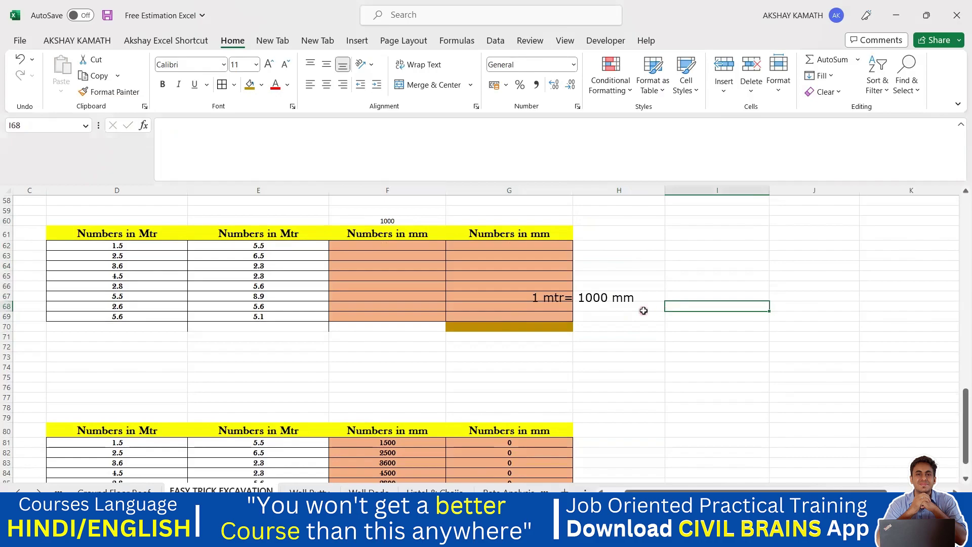
pyautogui.click(599, 315)
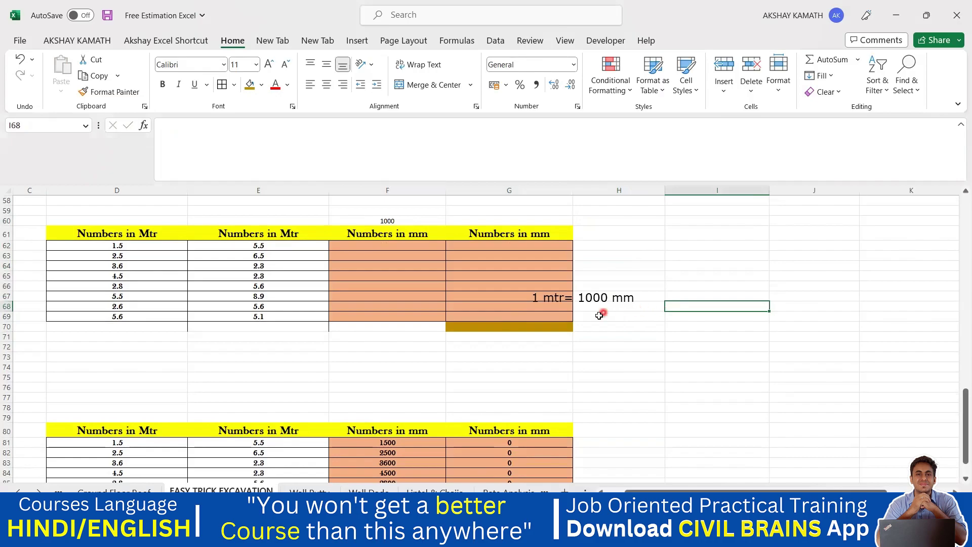
# Step: Enter =D62*$F$60 in F62, locking the 1000 factor cell as an absolute reference
pyautogui.click(380, 245)
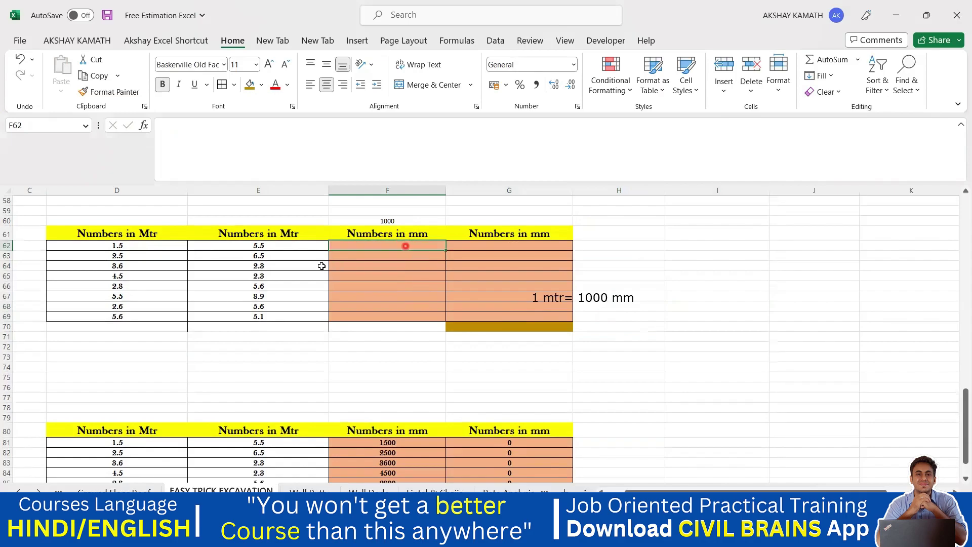
pyautogui.moveTo(286, 249); pyautogui.dragTo(276, 317)
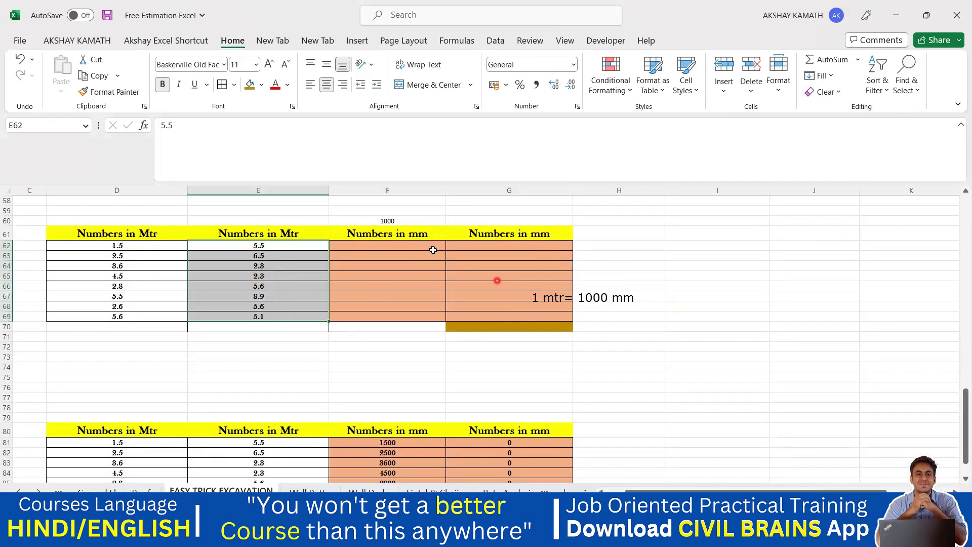
pyautogui.doubleClick(412, 247)
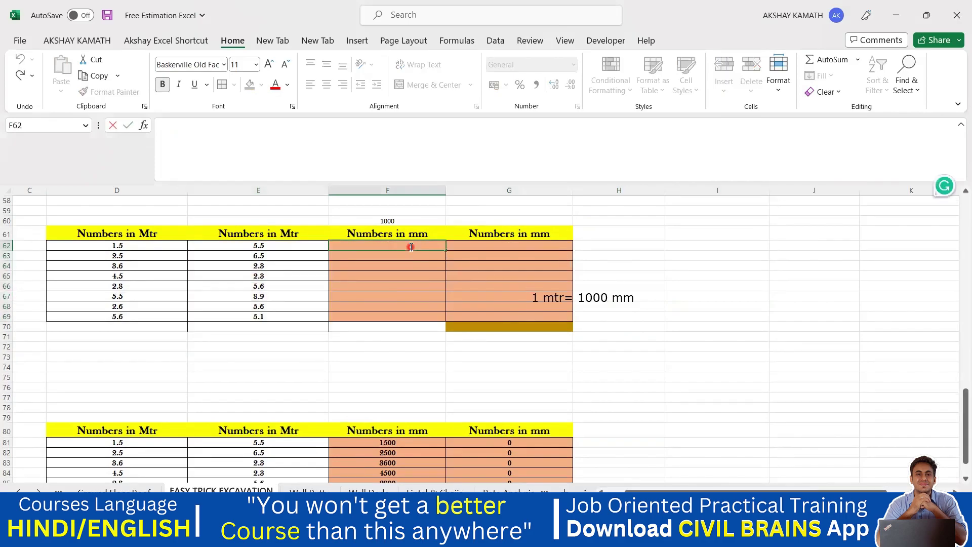
pyautogui.write('=')
pyautogui.click(142, 247)
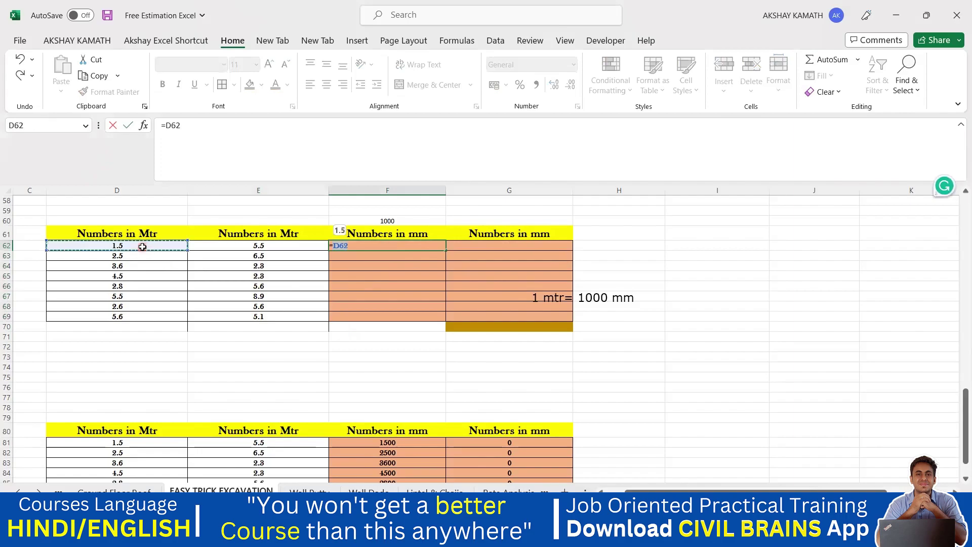
pyautogui.write('*')
pyautogui.click(371, 219)
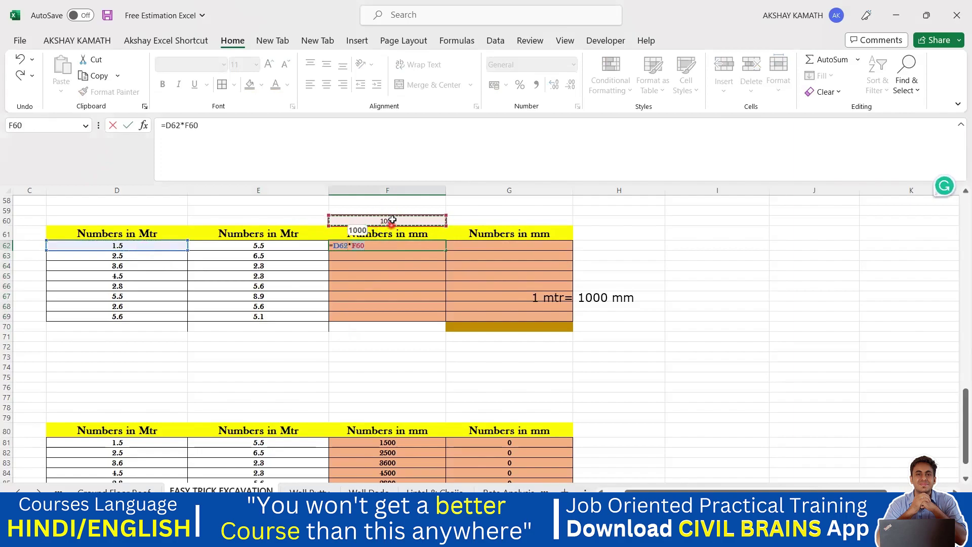
pyautogui.click(213, 131)
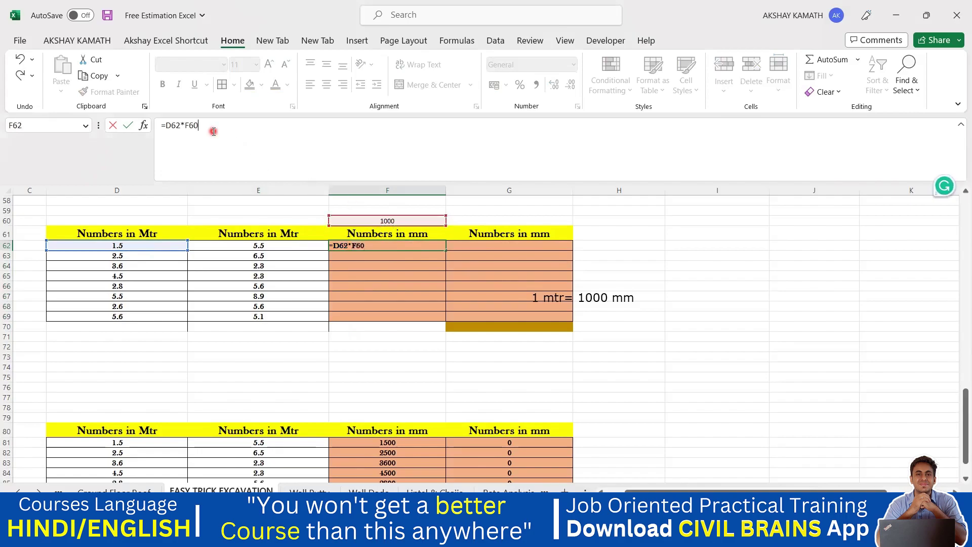
pyautogui.press('F4')
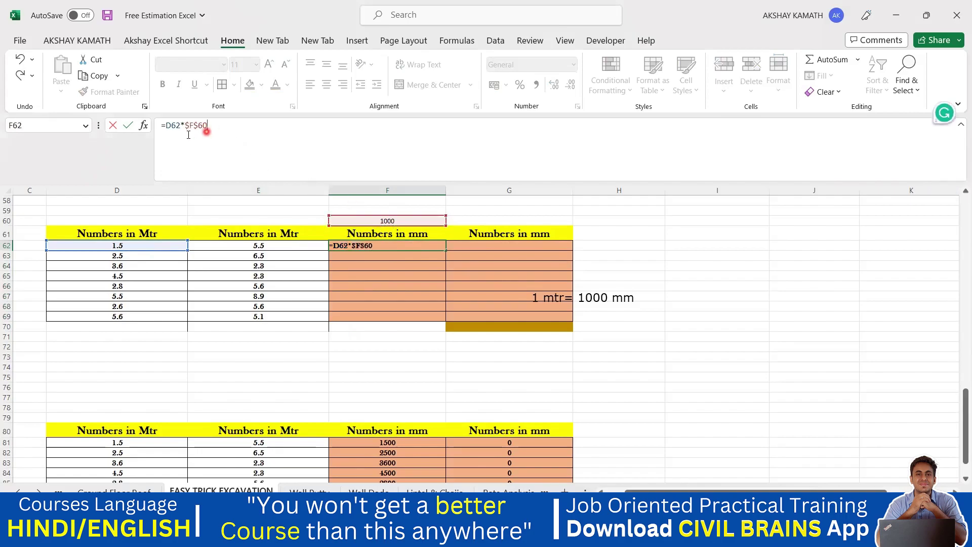
pyautogui.hotkey('ctrl', 'Return')
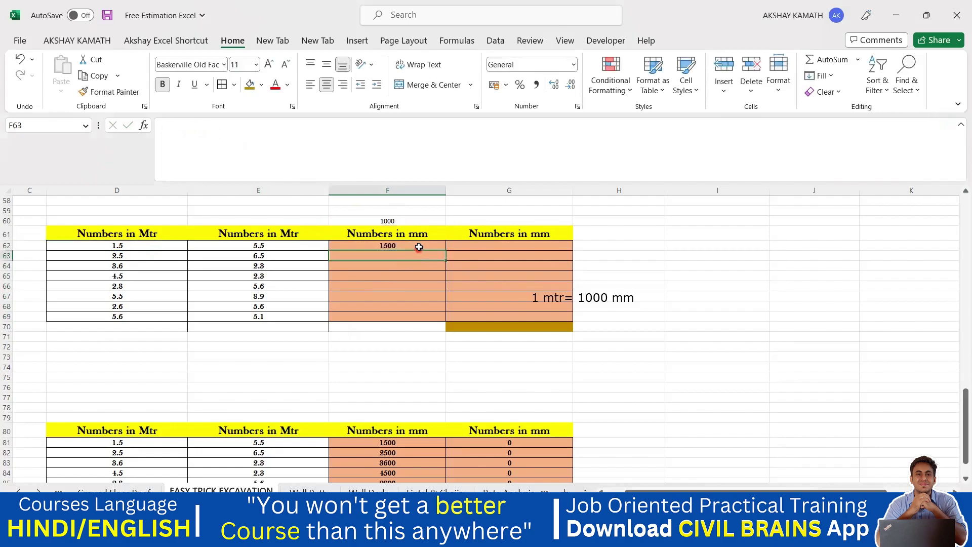
# Step: Fill the F62 conversion formula down to F69 and across to G62
pyautogui.moveTo(446, 271); pyautogui.dragTo(440, 320)
pyautogui.click(438, 249)
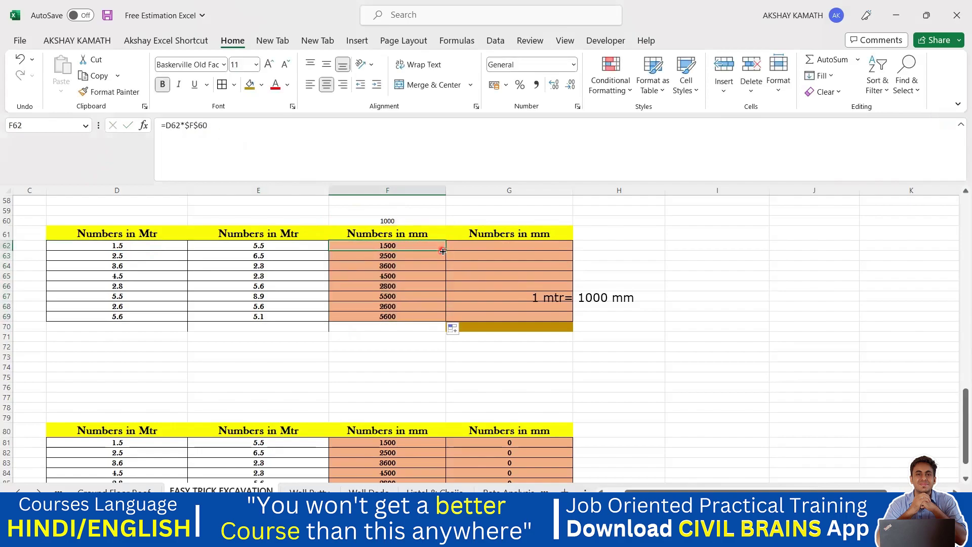
pyautogui.moveTo(511, 250); pyautogui.dragTo(516, 252)
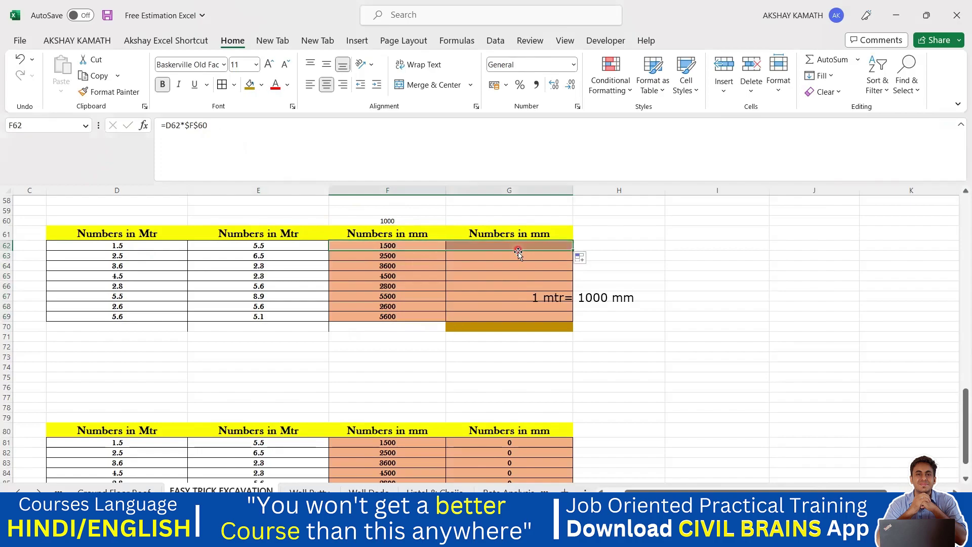
# Step: Check the references in the formula copied to G62 and fill it down to G69
pyautogui.doubleClick(522, 246)
pyautogui.click(215, 247)
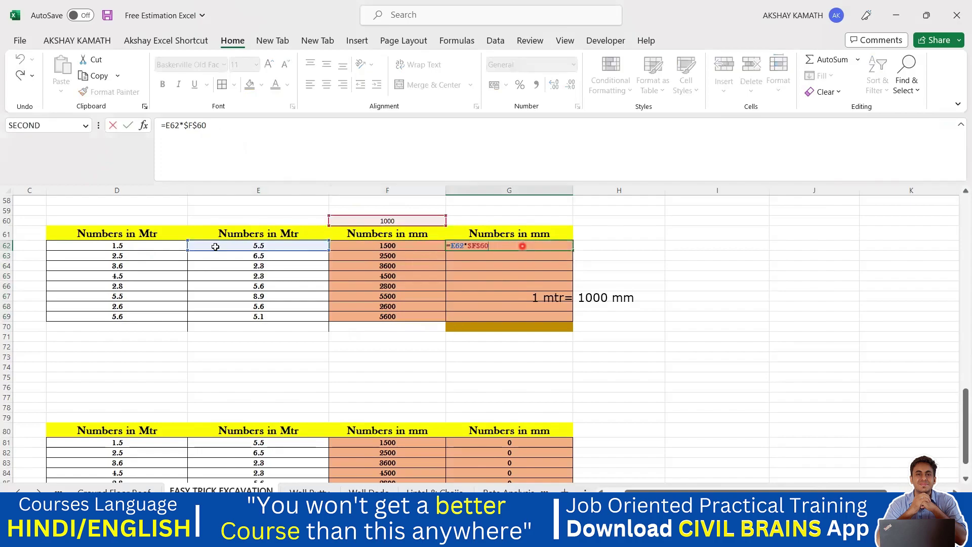
pyautogui.click(259, 247)
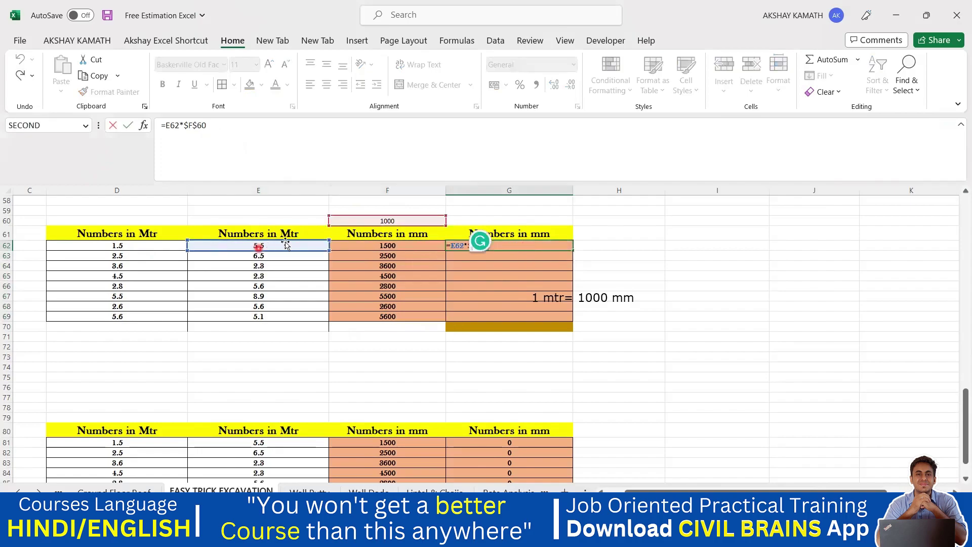
pyautogui.press('Return')
pyautogui.click(547, 249)
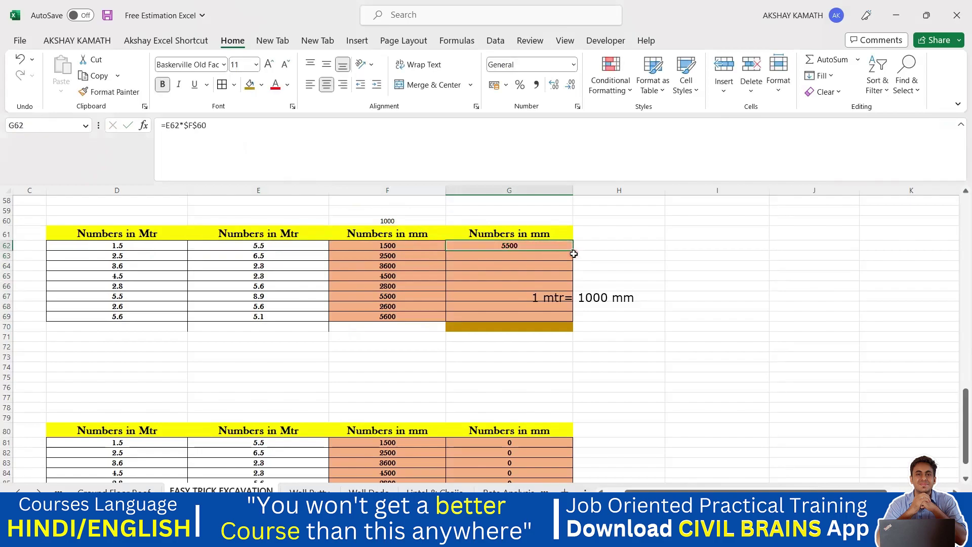
pyautogui.moveTo(573, 269); pyautogui.dragTo(573, 319)
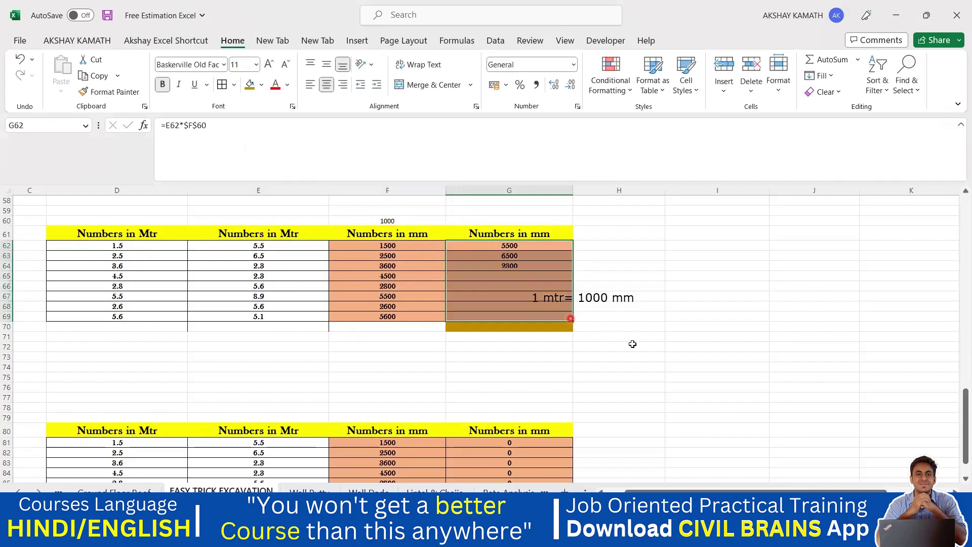
# Step: Clear the copied conversion formulas from G62:G69
pyautogui.click(633, 345)
pyautogui.moveTo(525, 249); pyautogui.dragTo(528, 317)
pyautogui.press('Delete')
pyautogui.click(719, 316)
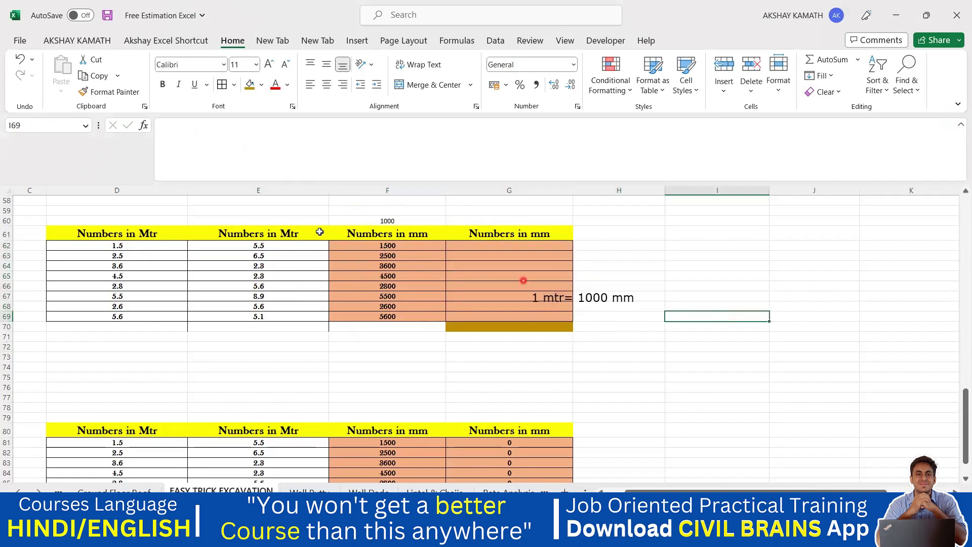
# Step: Shade F60:F69, from the factor cell through the millimetre results, with a light blue fill
pyautogui.moveTo(370, 240); pyautogui.dragTo(388, 317)
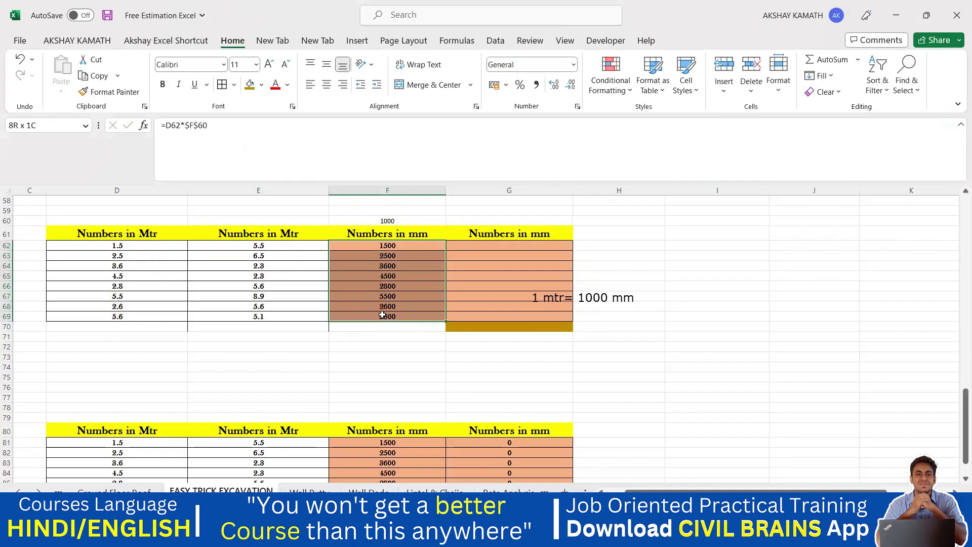
pyautogui.moveTo(388, 221); pyautogui.dragTo(387, 317)
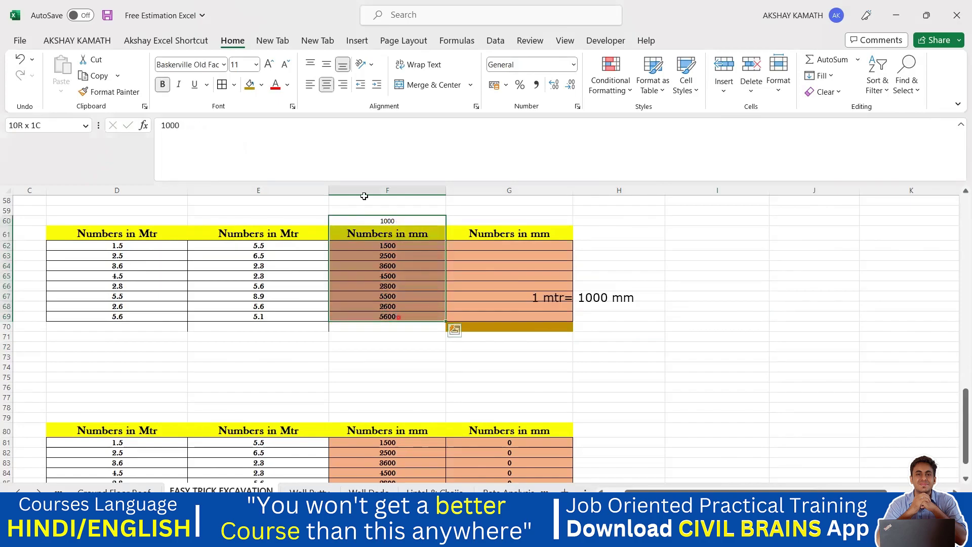
pyautogui.click(261, 85)
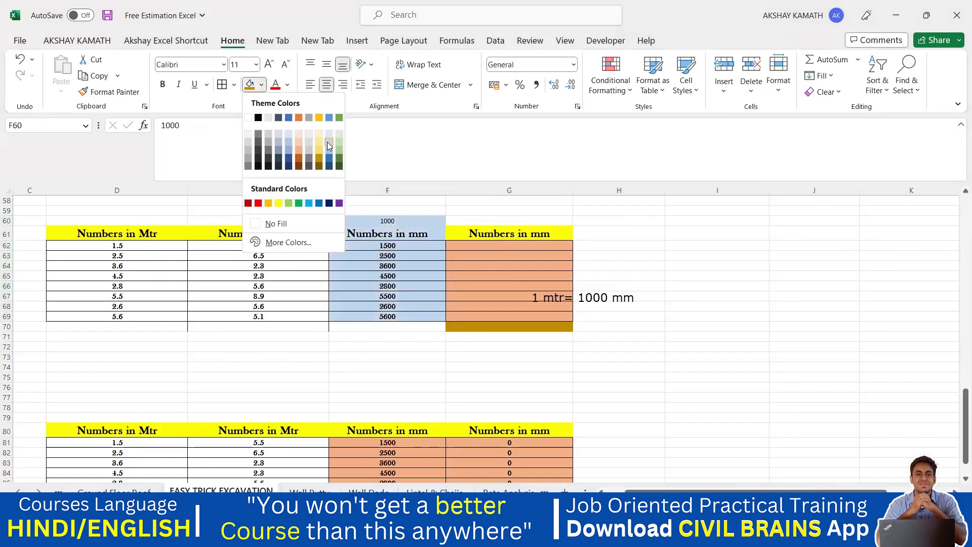
pyautogui.click(327, 142)
pyautogui.click(388, 221)
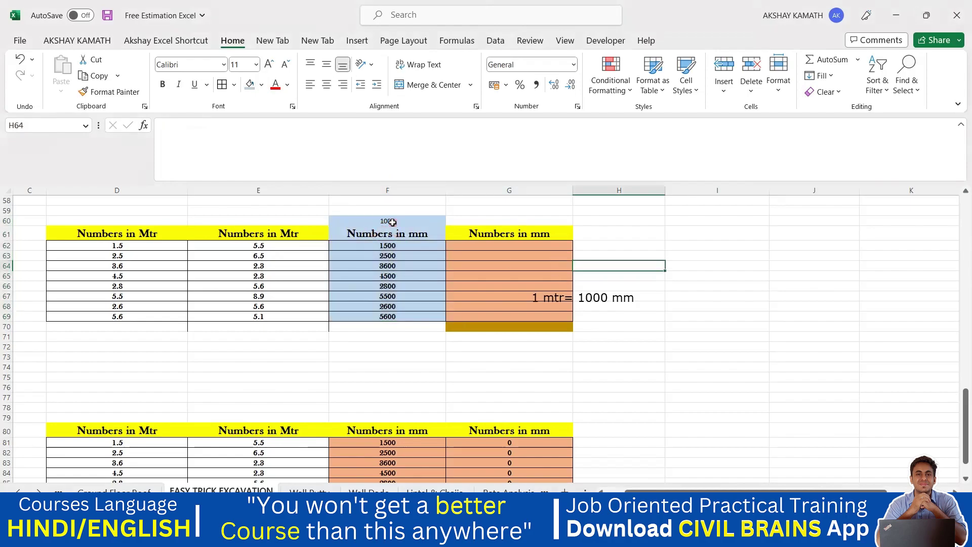
# Step: Enter 2000 in G60 as the factor for the second millimetre column
pyautogui.click(497, 222)
pyautogui.write('20')
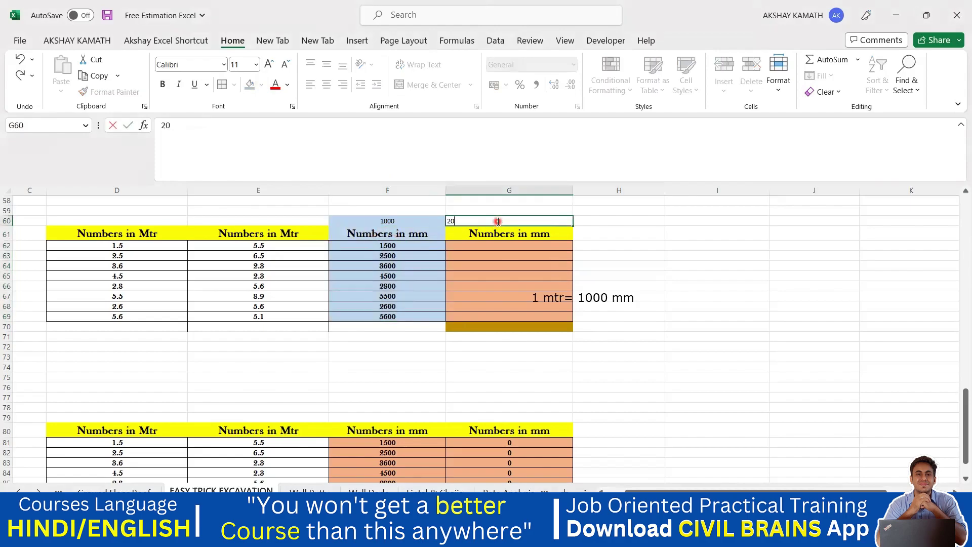
pyautogui.write('000')
pyautogui.click(722, 242)
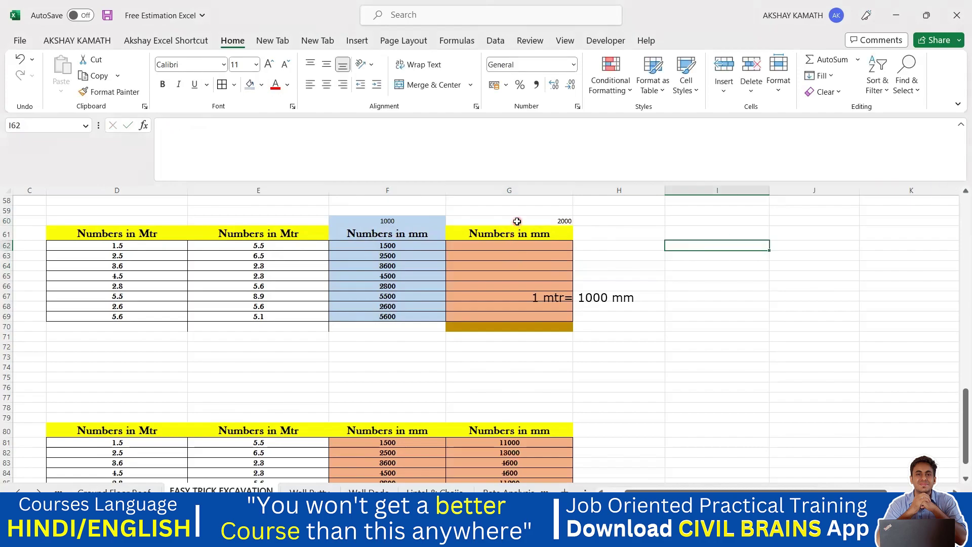
# Step: Shade G60:G69, including its factor and heading, with the standard blue fill
pyautogui.moveTo(517, 221); pyautogui.dragTo(518, 317)
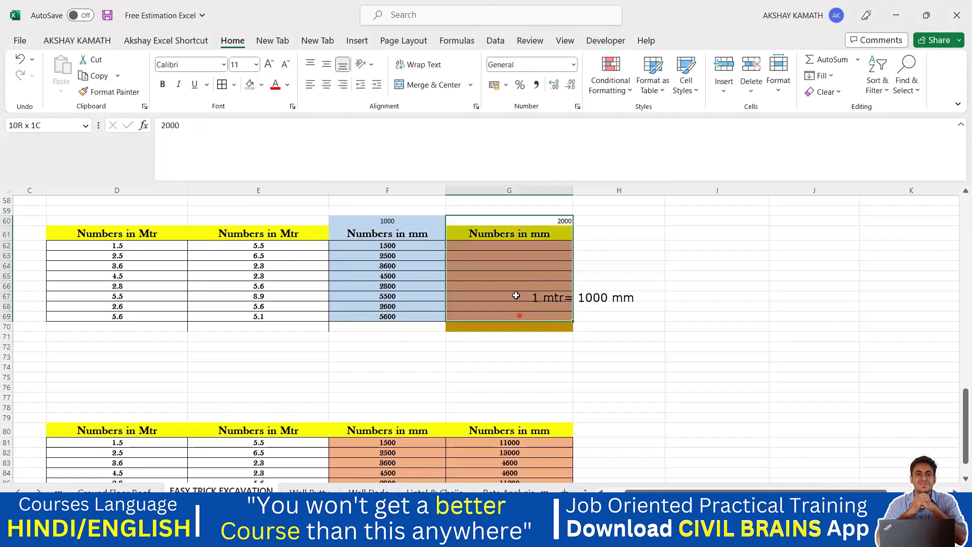
pyautogui.click(262, 85)
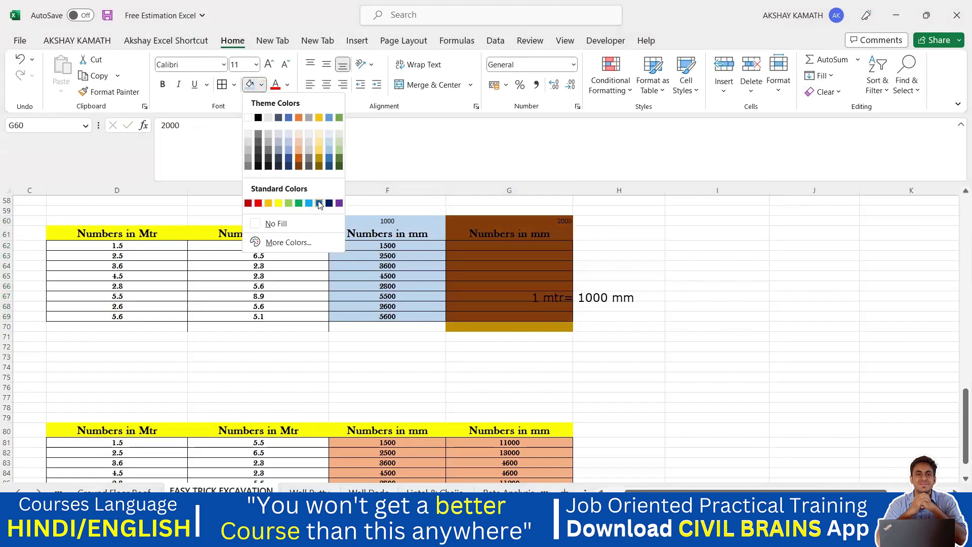
pyautogui.click(319, 203)
pyautogui.click(664, 265)
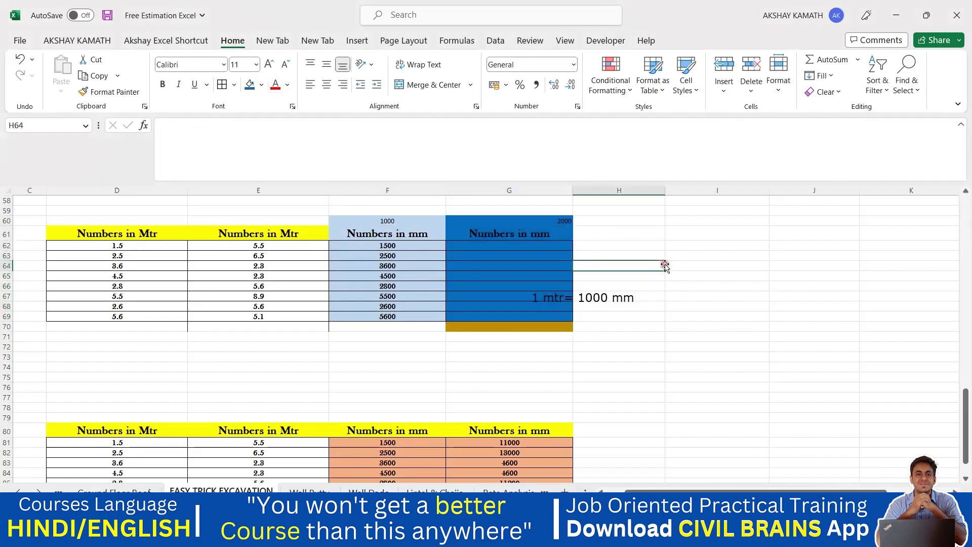
# Step: Clear the absolute-reference conversion formulas from F62:F69
pyautogui.click(400, 244)
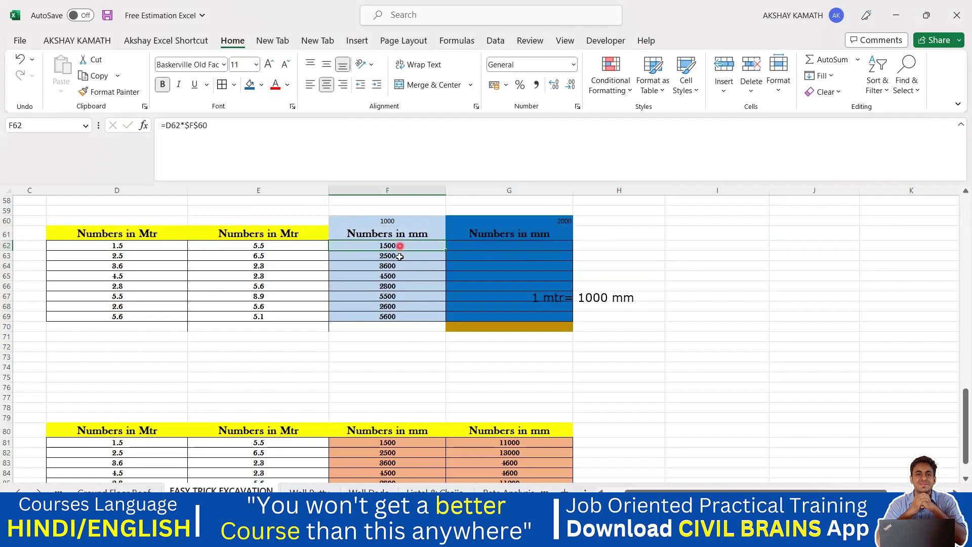
pyautogui.moveTo(398, 247); pyautogui.dragTo(409, 313)
pyautogui.press('Delete')
pyautogui.click(753, 299)
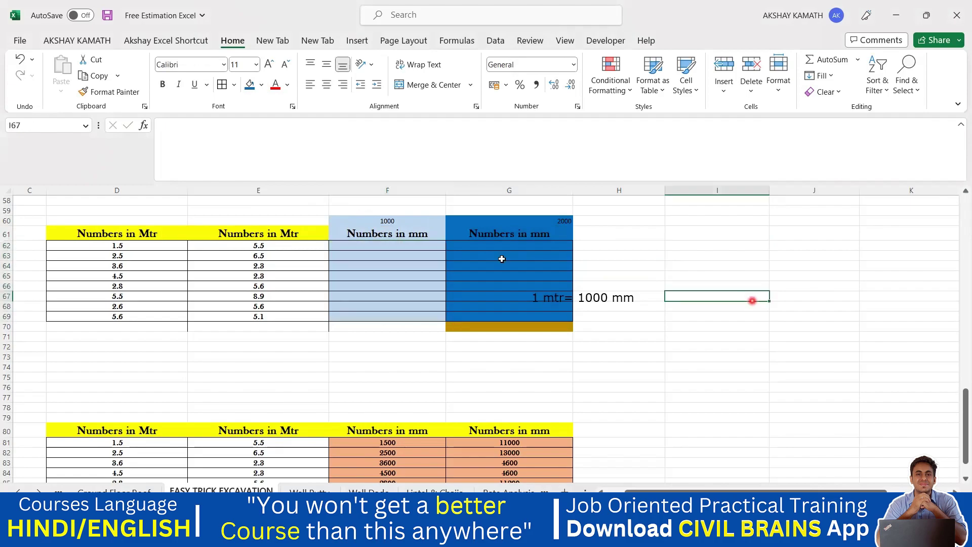
# Step: Write a formula in F62 that multiplies D62 by the factor cell as the absolute reference $F$60
pyautogui.doubleClick(387, 246)
pyautogui.write('=')
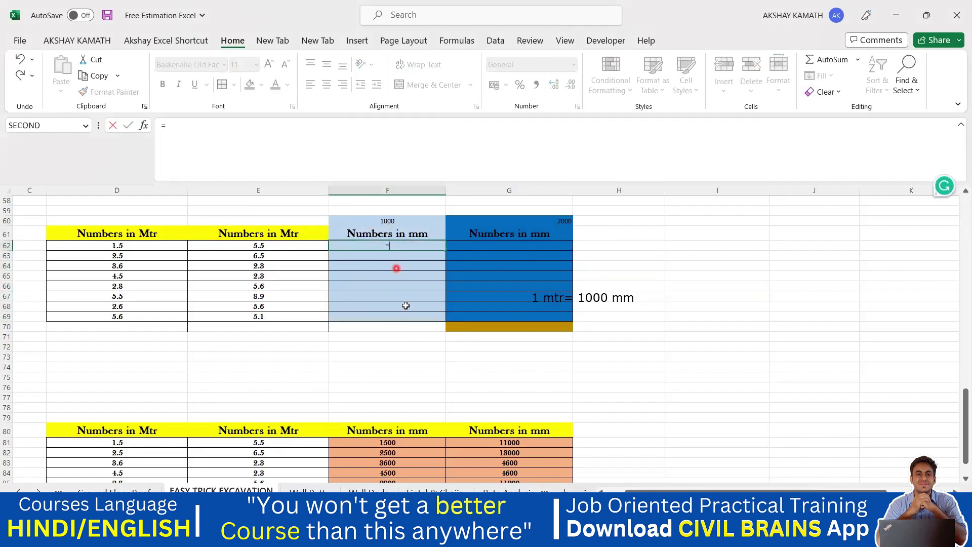
pyautogui.click(136, 246)
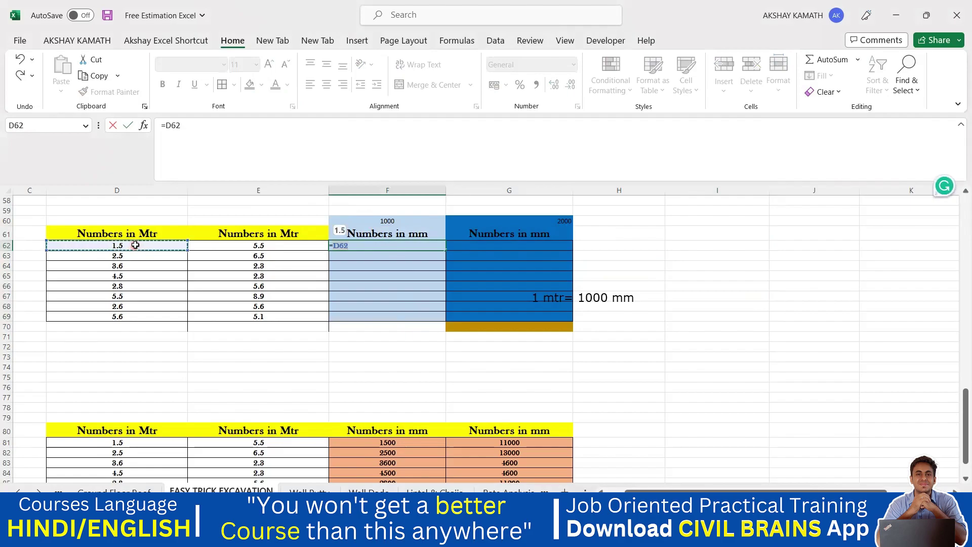
pyautogui.write('*')
pyautogui.click(381, 219)
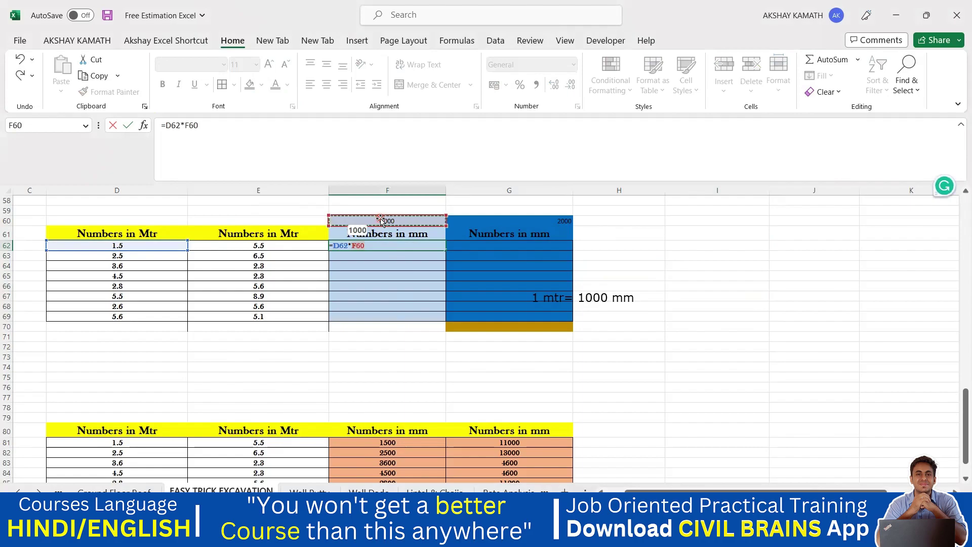
pyautogui.moveTo(196, 127)
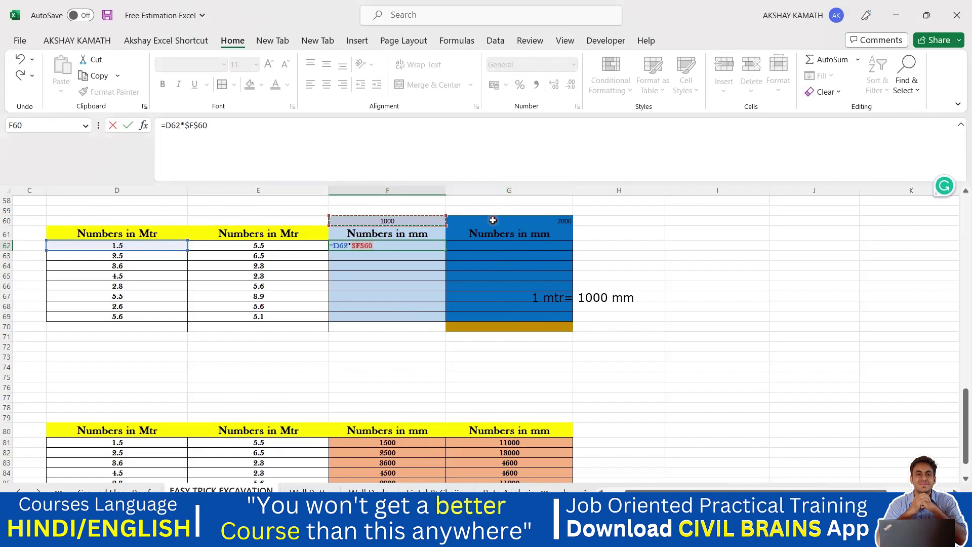
pyautogui.click(7, 220)
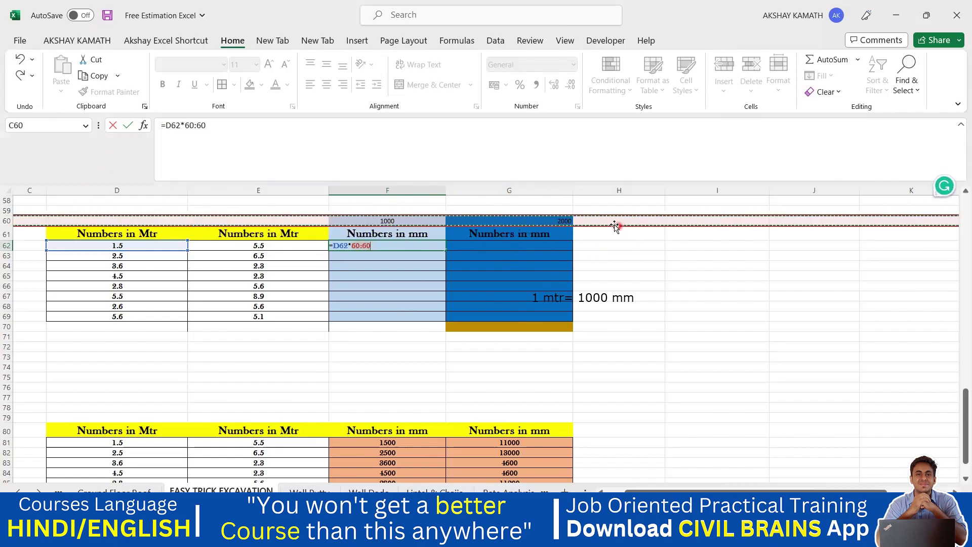
pyautogui.click(263, 127)
pyautogui.hotkey('ctrl', 'z')
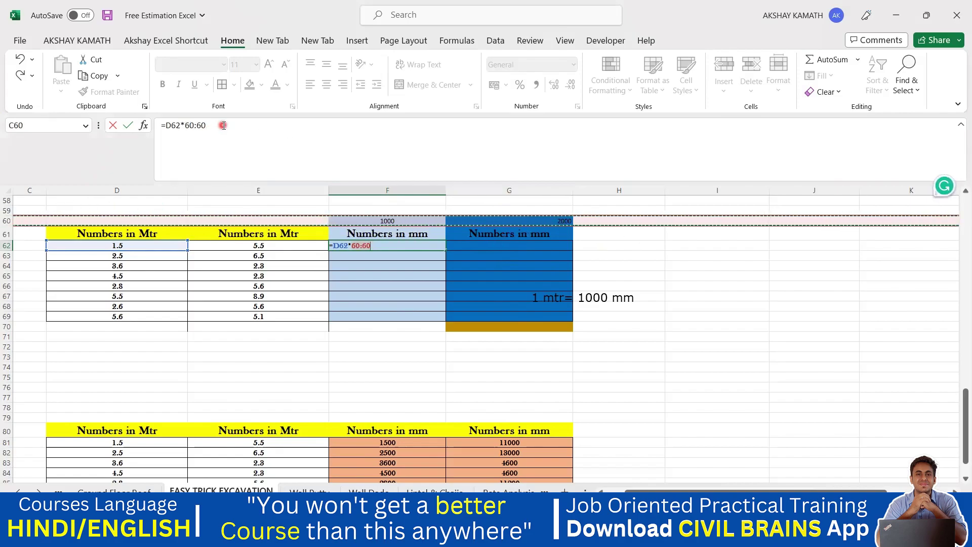
pyautogui.click(224, 125)
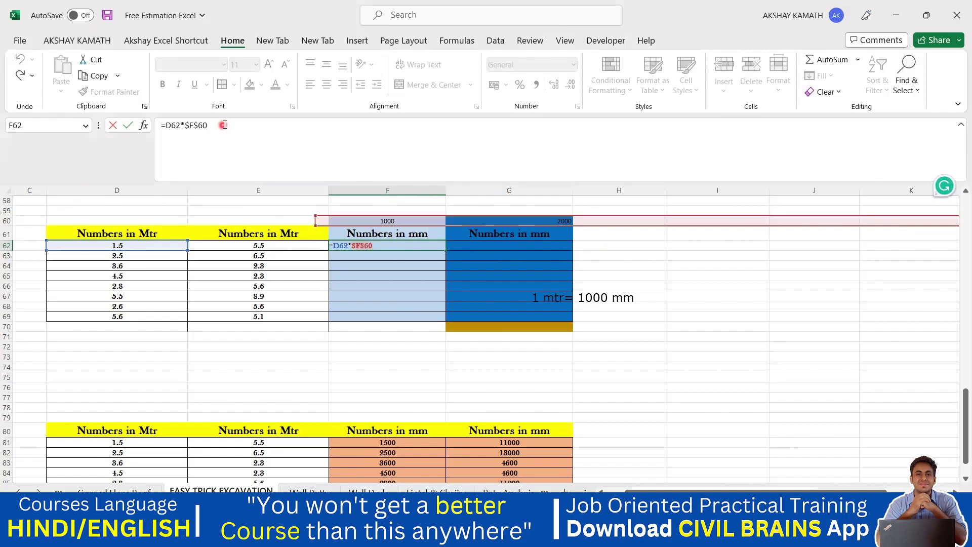
# Step: Change the factor reference in F62 to the mixed reference F$60 and fill the formula down through F69
pyautogui.click(192, 127)
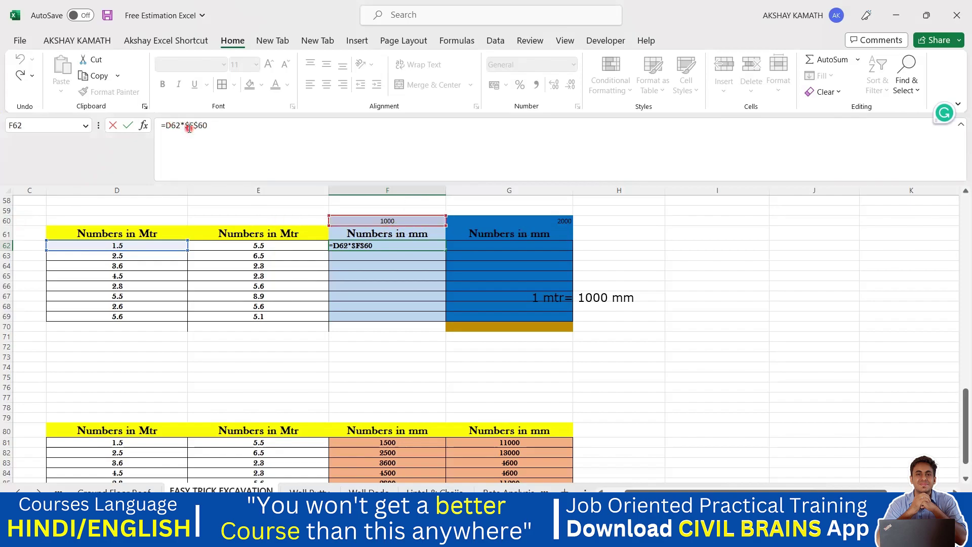
pyautogui.press('BackSpace')
pyautogui.click(398, 244)
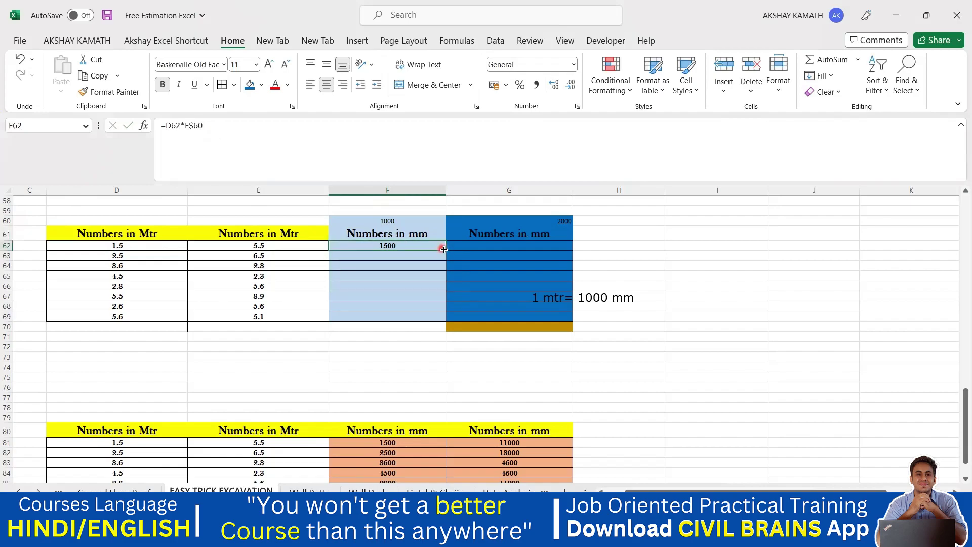
pyautogui.moveTo(444, 250); pyautogui.dragTo(439, 319)
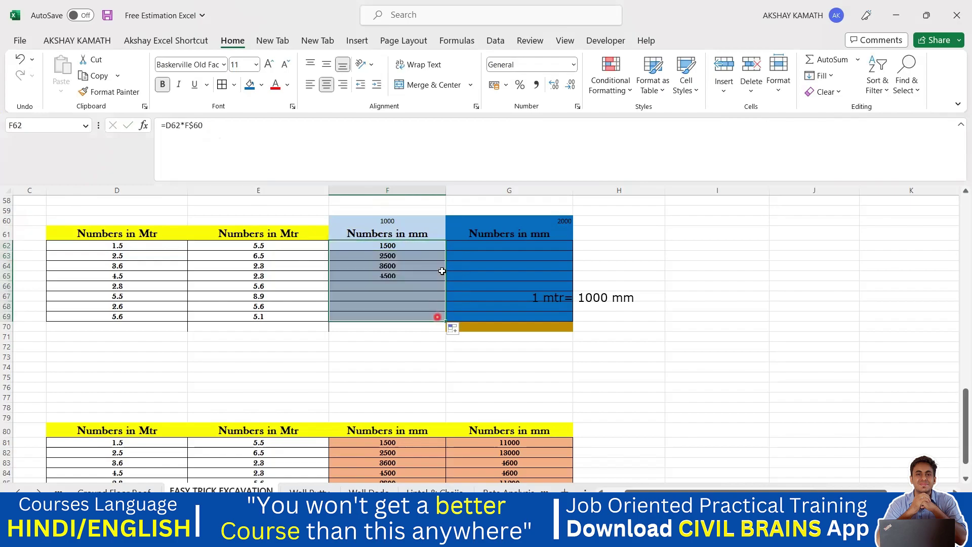
# Step: Copy the F62 mixed-reference formula to G62, fill it down through G69, and check the references in G69
pyautogui.click(444, 248)
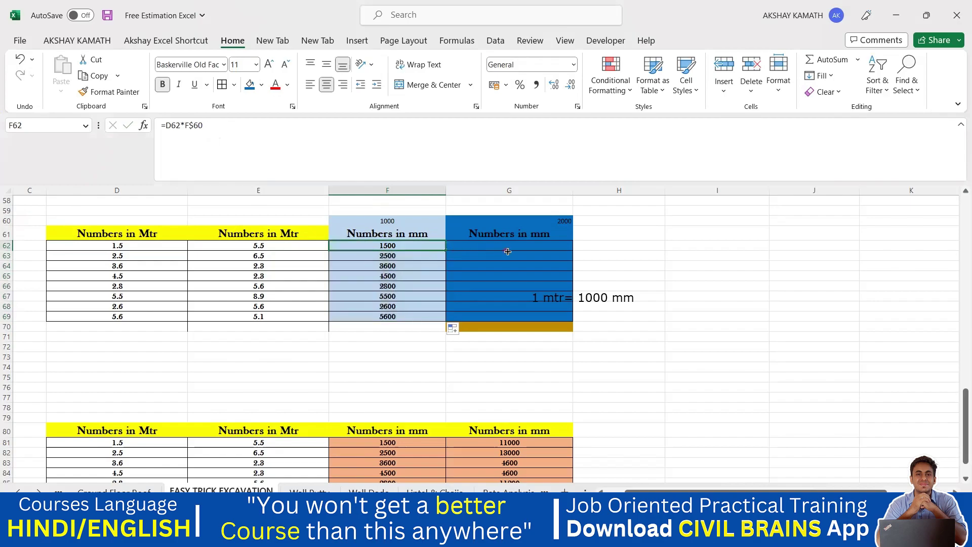
pyautogui.hotkey('ctrl', 'c')
pyautogui.click(541, 247)
pyautogui.hotkey('ctrl', 'v')
pyautogui.doubleClick(542, 247)
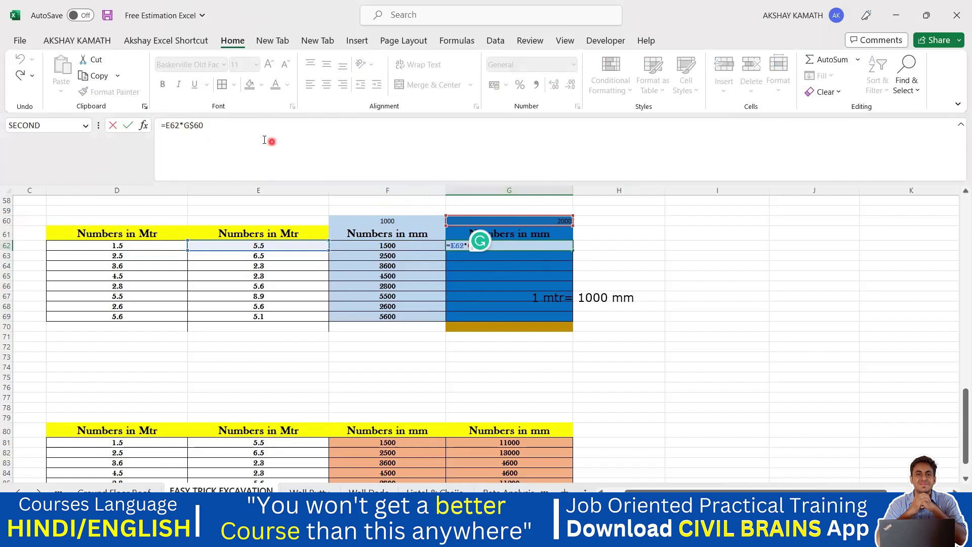
pyautogui.hotkey('ctrl', 'Return')
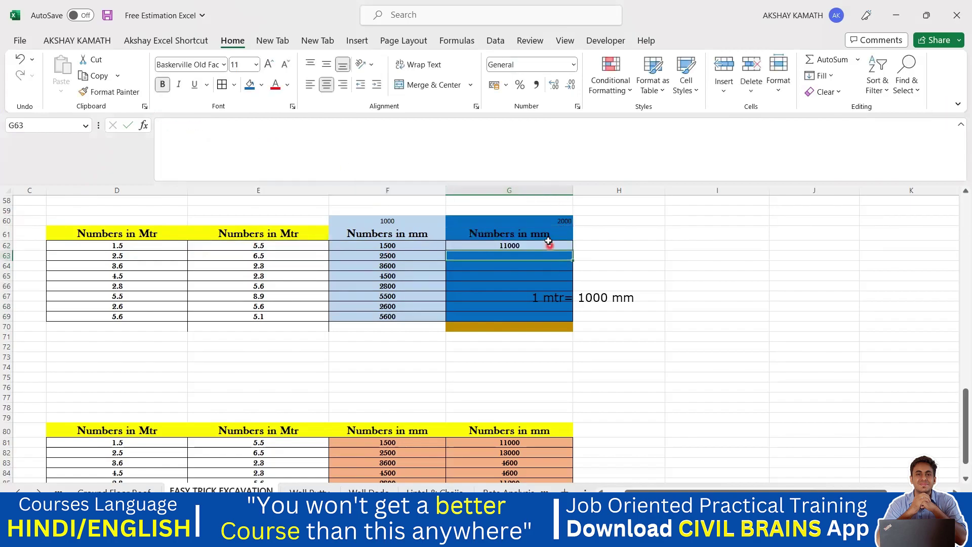
pyautogui.moveTo(566, 277); pyautogui.dragTo(562, 321)
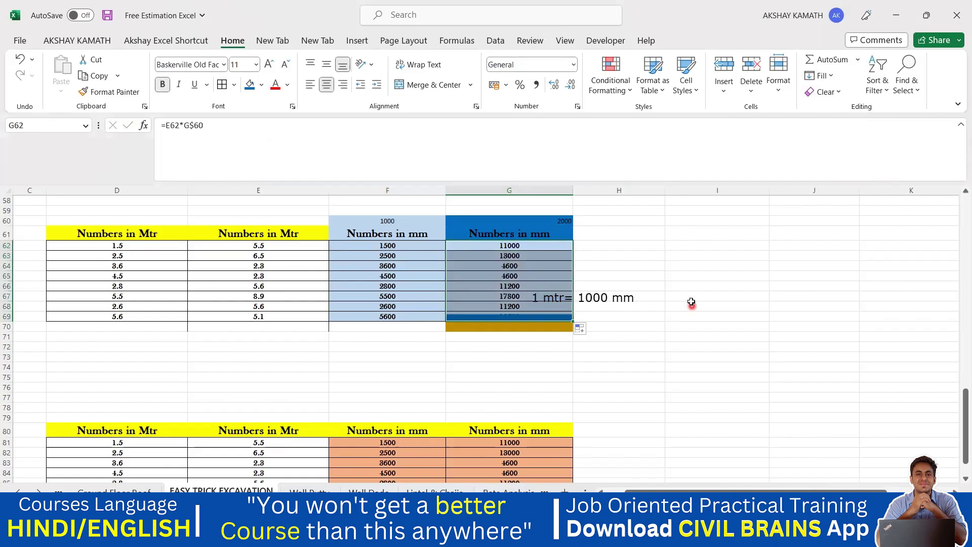
pyautogui.doubleClick(519, 315)
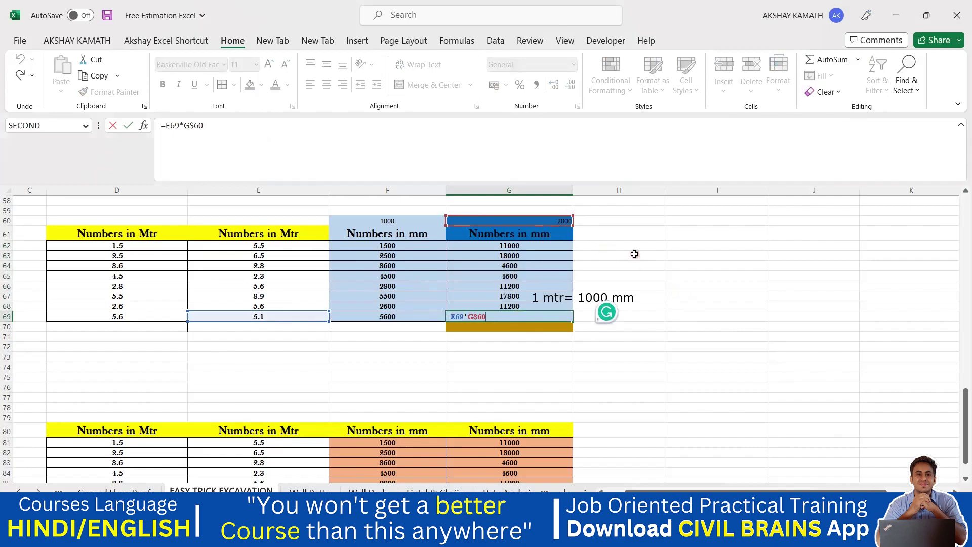
pyautogui.press('Return')
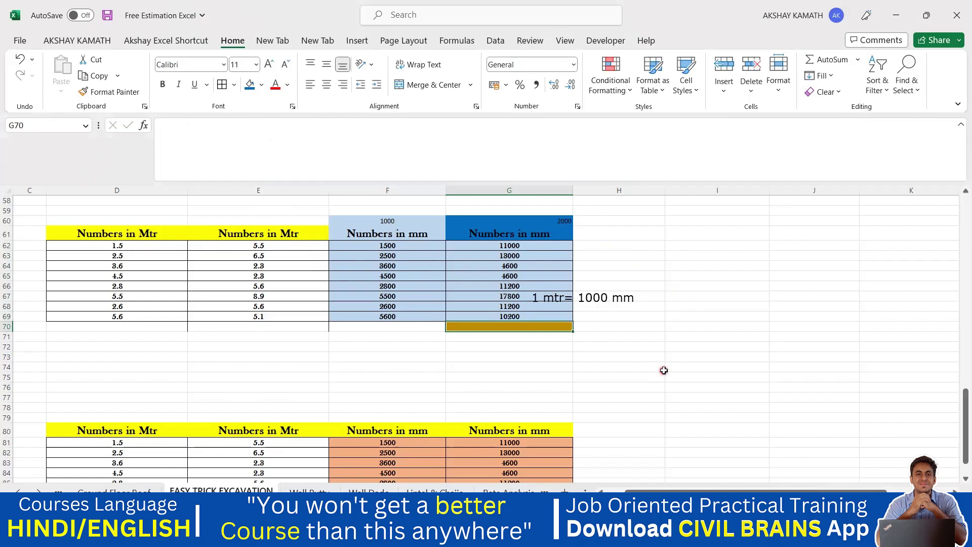
# Step: Look over the excavation tables above, and switch to the New BBS Excel Sheets workbook
pyautogui.scroll(18, 664, 371)
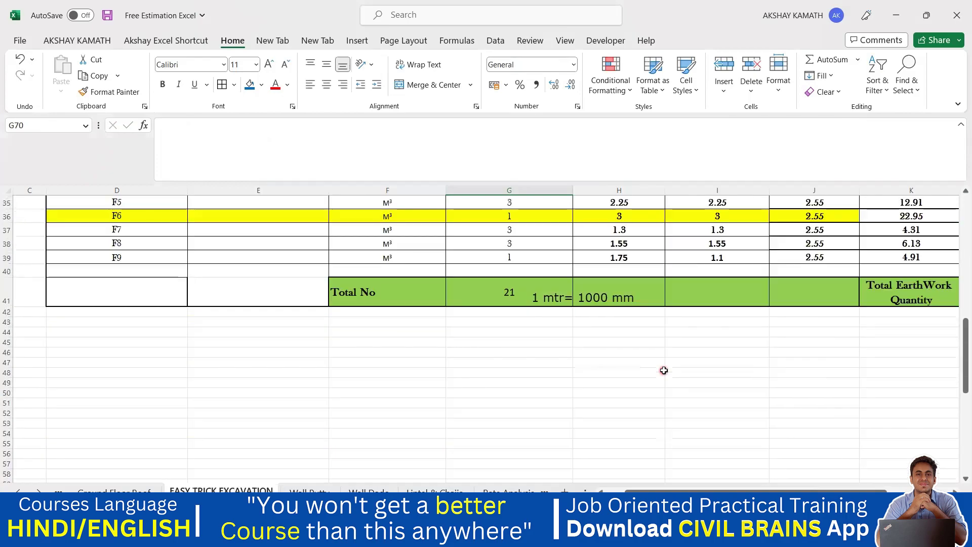
pyautogui.scroll(-7, 664, 371)
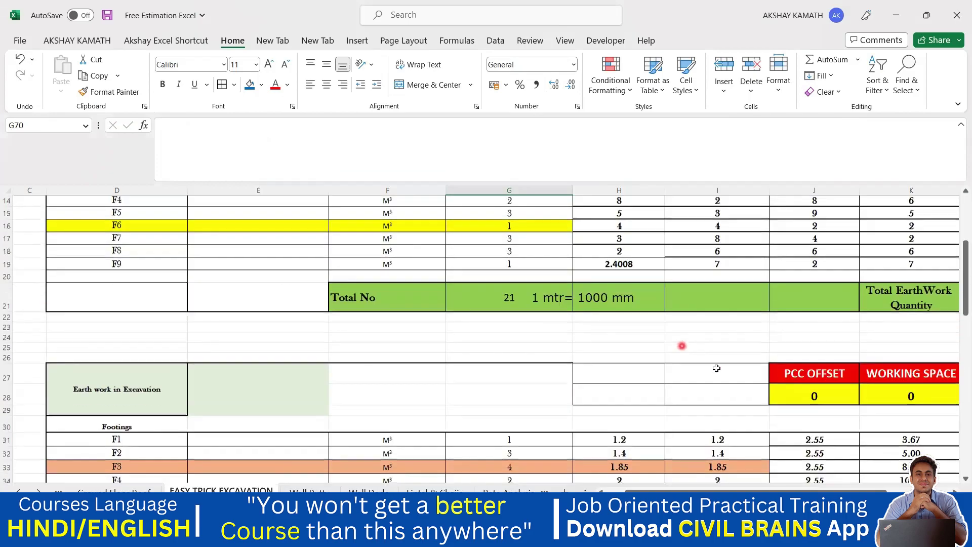
pyautogui.moveTo(668, 536)
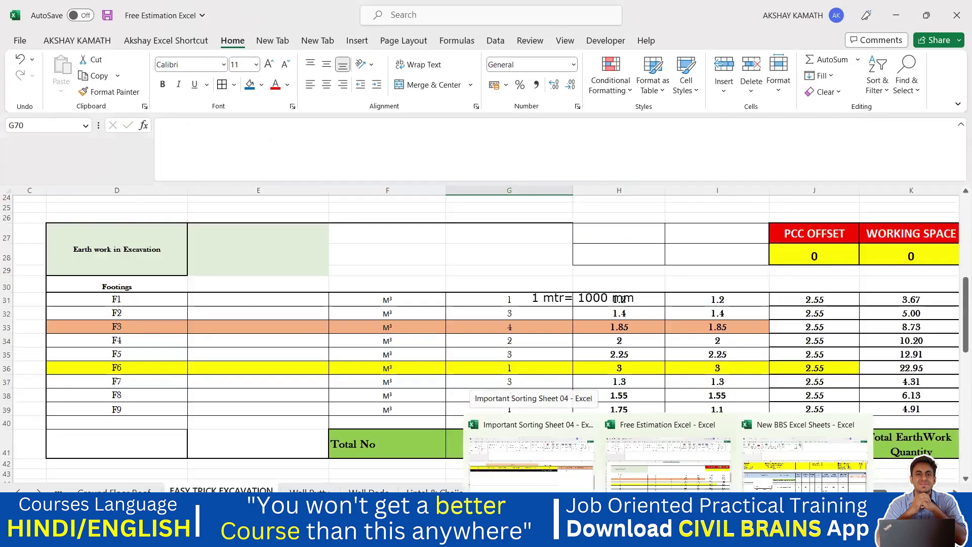
pyautogui.click(806, 464)
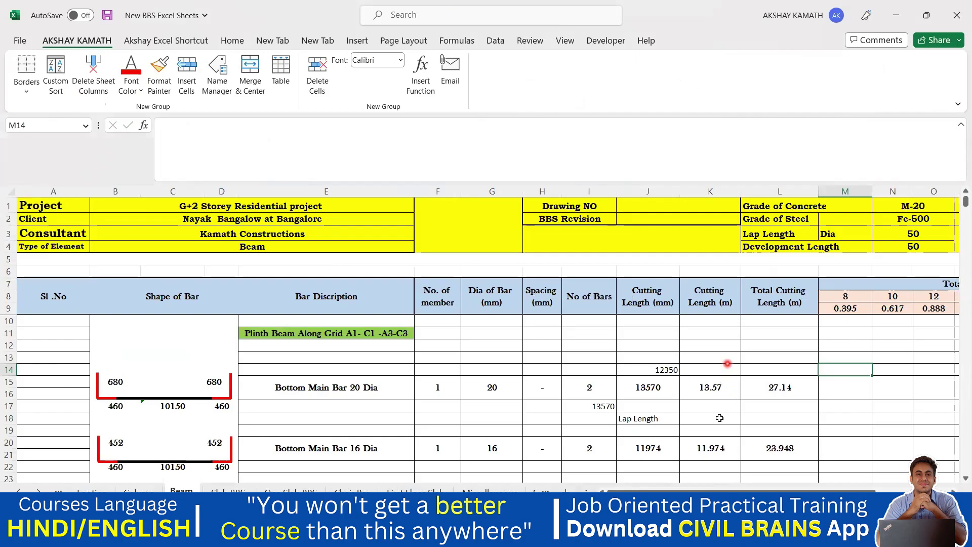
# Step: Switch to Firefox and look through the Udemy course page "Advanced Quantity Surveying & Cost Estimation With AutoCad"
pyautogui.click(697, 455)
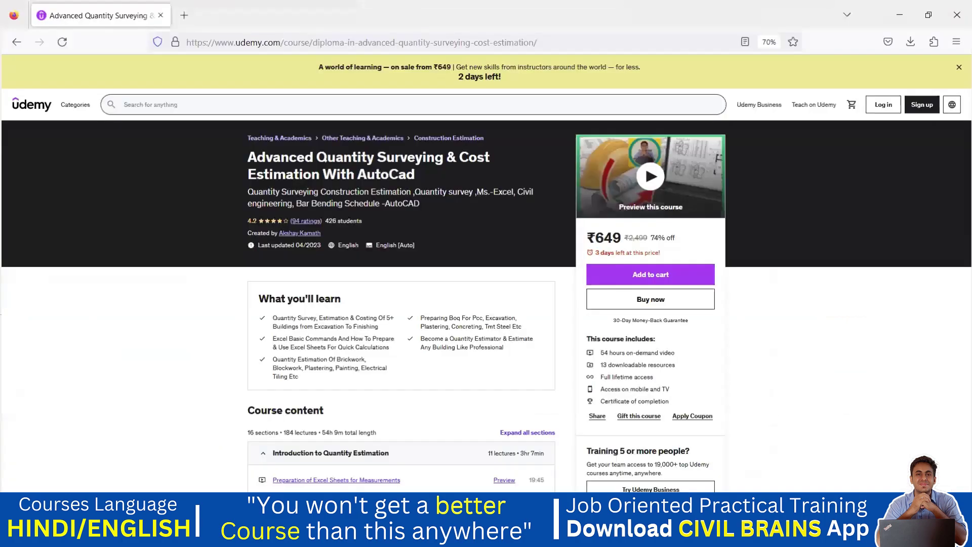
pyautogui.click(340, 193)
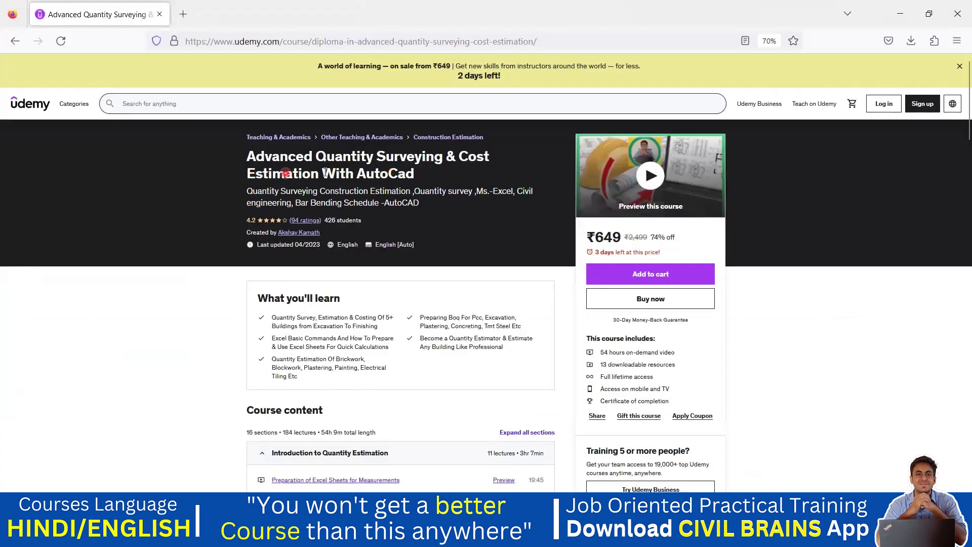
pyautogui.scroll(-3, 582, 228)
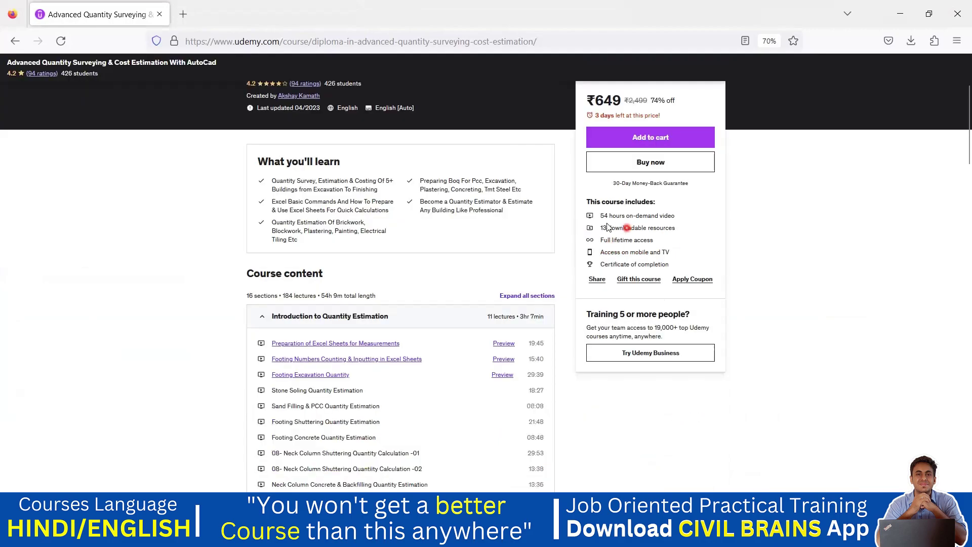
pyautogui.moveTo(958, 135); pyautogui.dragTo(958, 244)
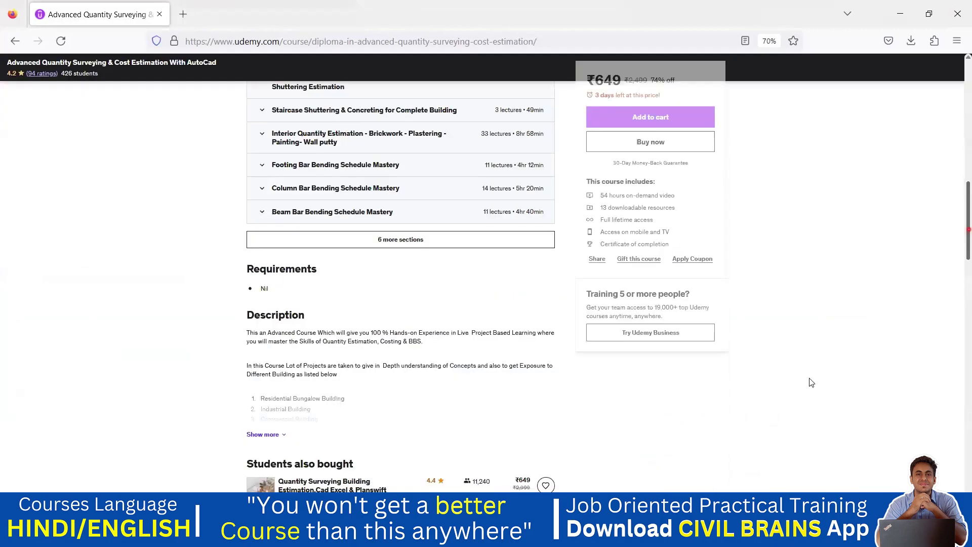
# Step: Return to the New BBS Excel Sheets workbook in Excel and look through the Beam sheet's bar schedule
pyautogui.moveTo(668, 535)
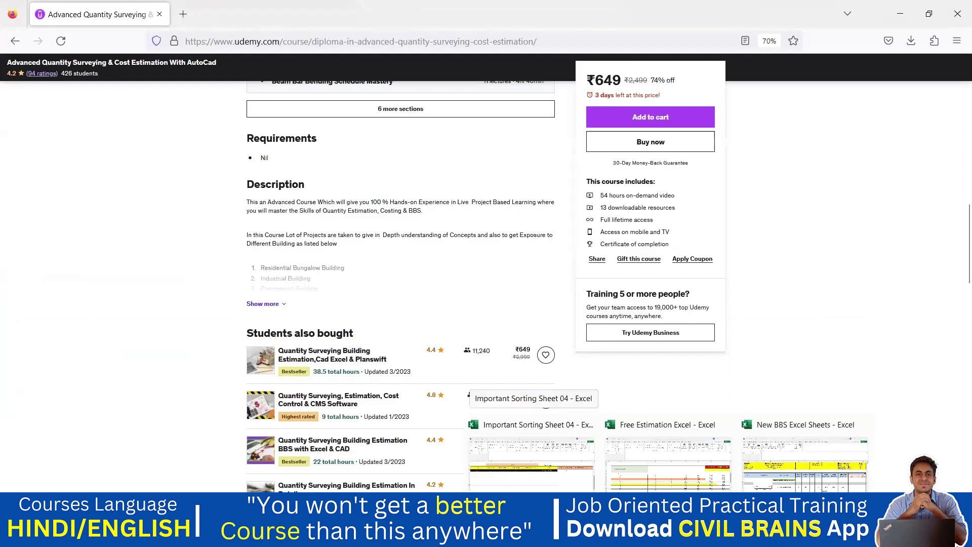
pyautogui.click(752, 486)
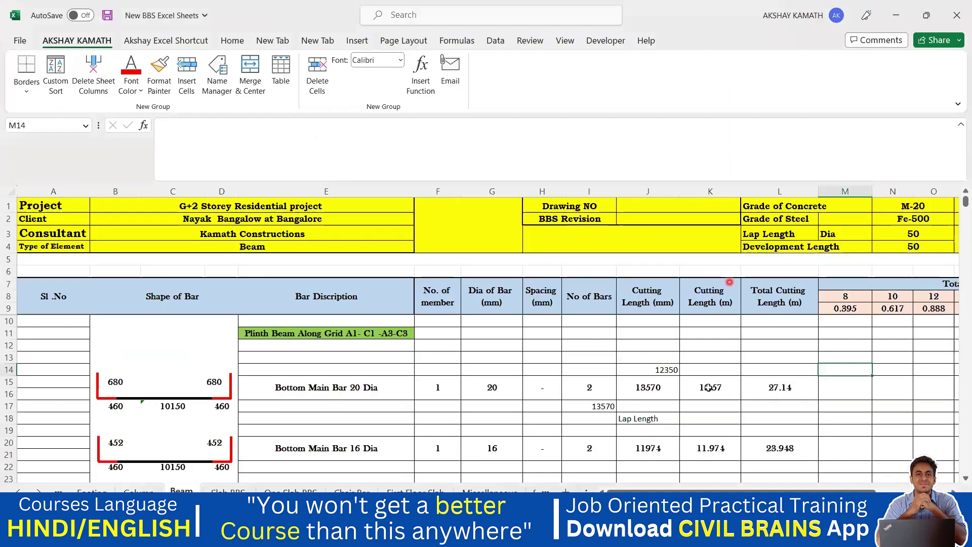
pyautogui.scroll(-8, 647, 326)
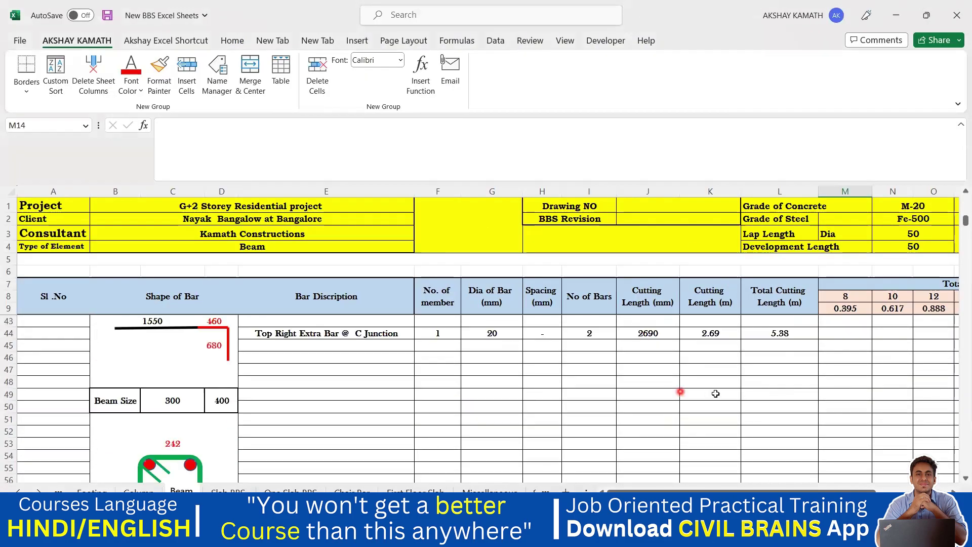
# Step: Go back to the Udemy course page in Firefox and look over the instructor profile, student reviews and related courses
pyautogui.moveTo(696, 536)
pyautogui.click(679, 486)
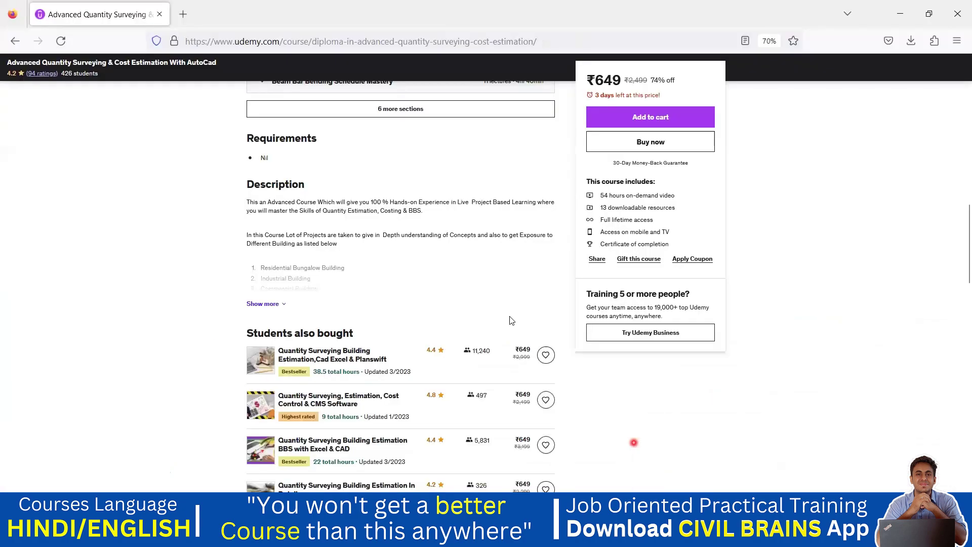
pyautogui.scroll(-10, 504, 314)
pyautogui.scroll(-6, 496, 309)
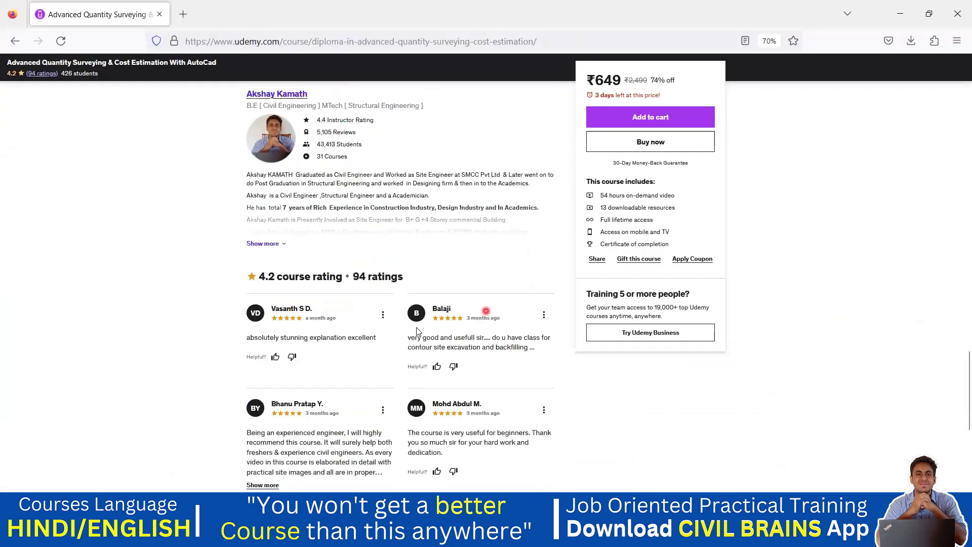
pyautogui.scroll(6, 578, 354)
pyautogui.scroll(15, 562, 361)
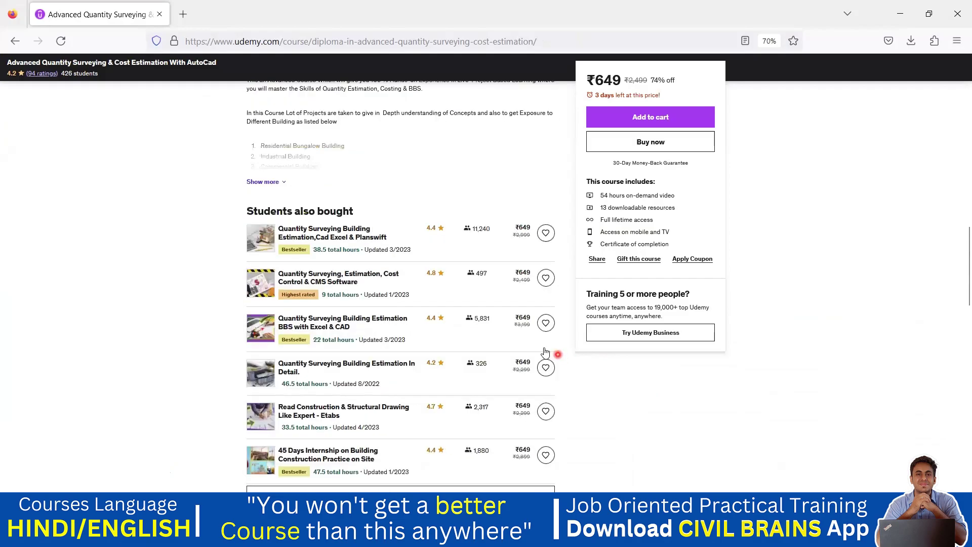
# Step: Expand the sloped and stepped footing, superstructure activities, and ground floor to roof sections of the course content to view their lectures
pyautogui.click(358, 259)
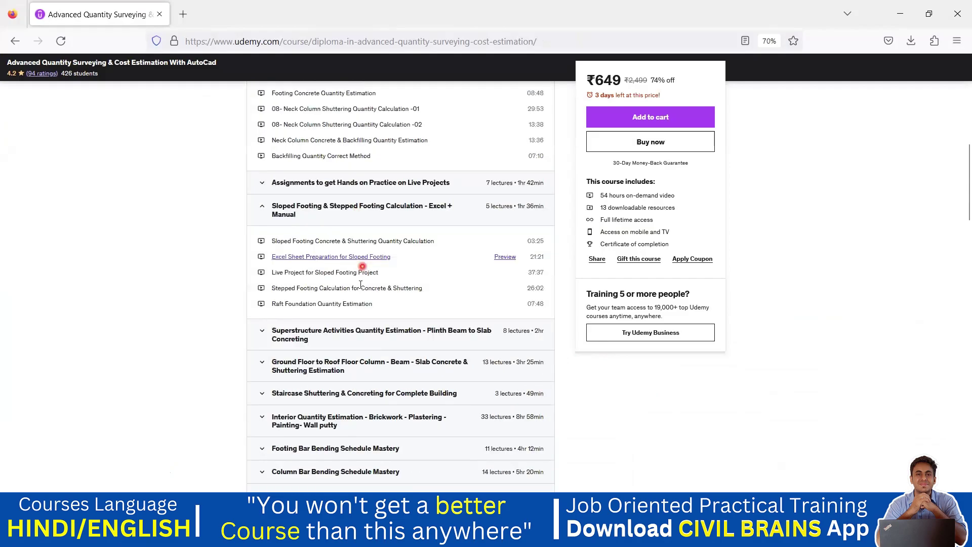
pyautogui.click(360, 335)
pyautogui.scroll(-3, 343, 227)
pyautogui.scroll(-3, 343, 227)
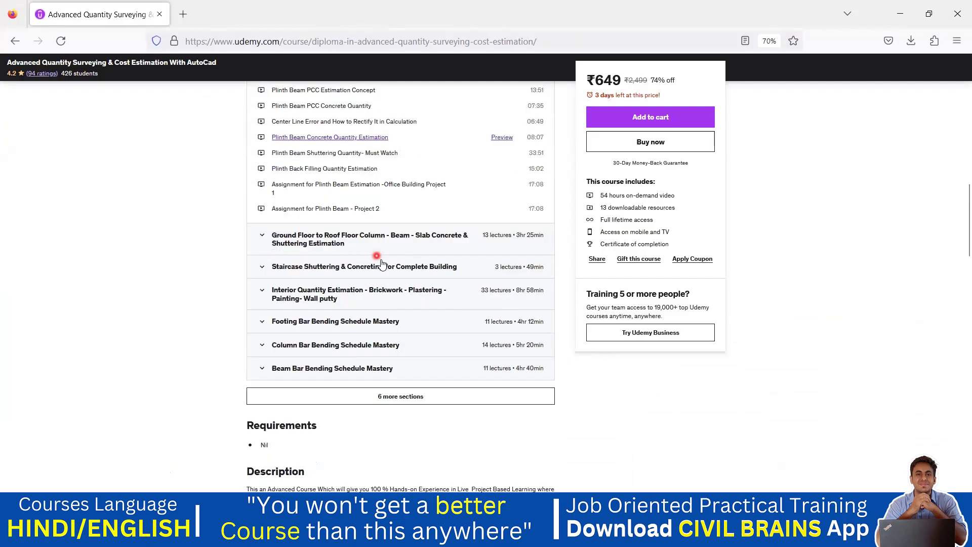
pyautogui.click(381, 247)
pyautogui.scroll(-6, 395, 274)
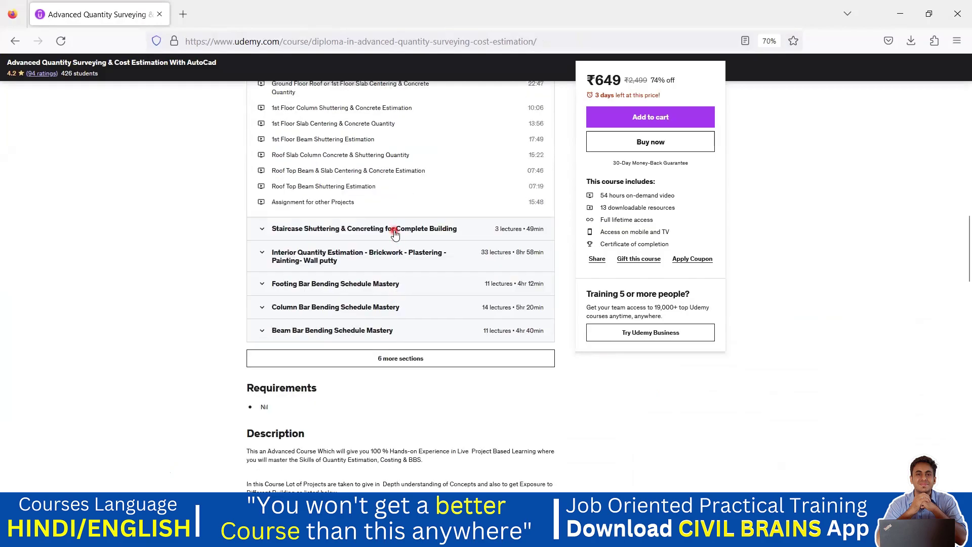
# Step: Expand the staircase shuttering, Footing Bar Bending Schedule Mastery and Column Bar Bending Schedule Mastery sections to view their lectures
pyautogui.click(395, 233)
pyautogui.scroll(-3, 392, 233)
pyautogui.click(387, 206)
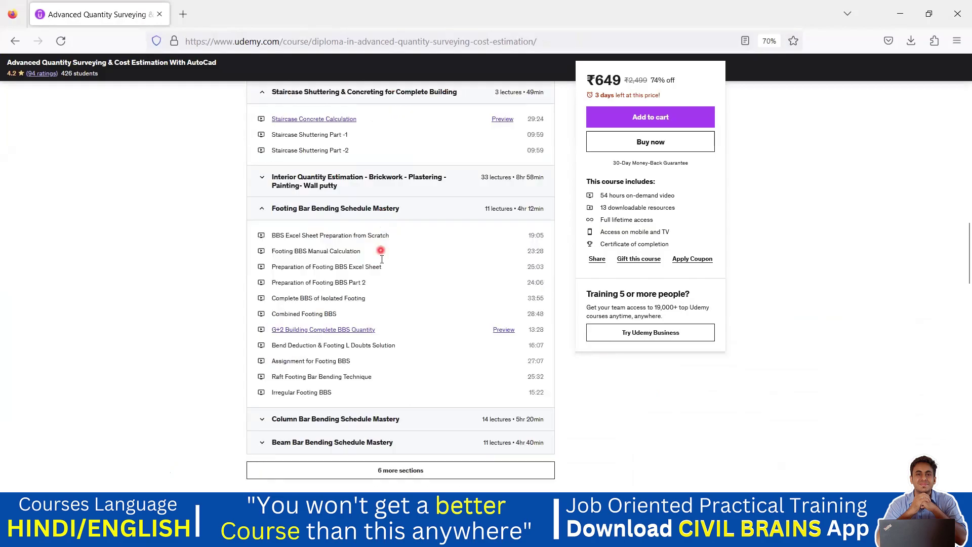
pyautogui.scroll(-3, 380, 250)
pyautogui.click(348, 282)
pyautogui.scroll(-3, 349, 283)
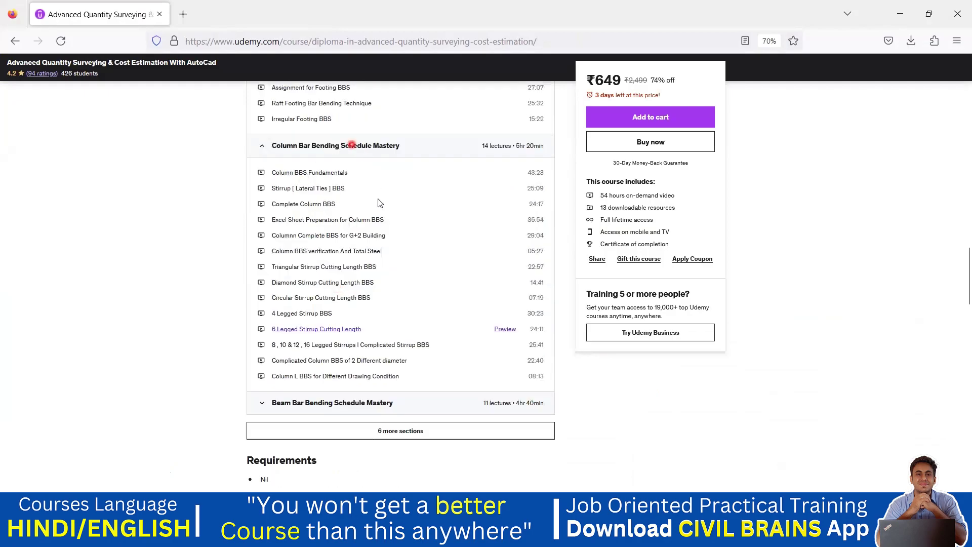
# Step: Expand the Beam Bar Bending Schedule Mastery section, the remaining hidden sections and Staircase BBS Mastery to view their lectures
pyautogui.scroll(-1, 347, 328)
pyautogui.click(350, 358)
pyautogui.scroll(-5, 360, 334)
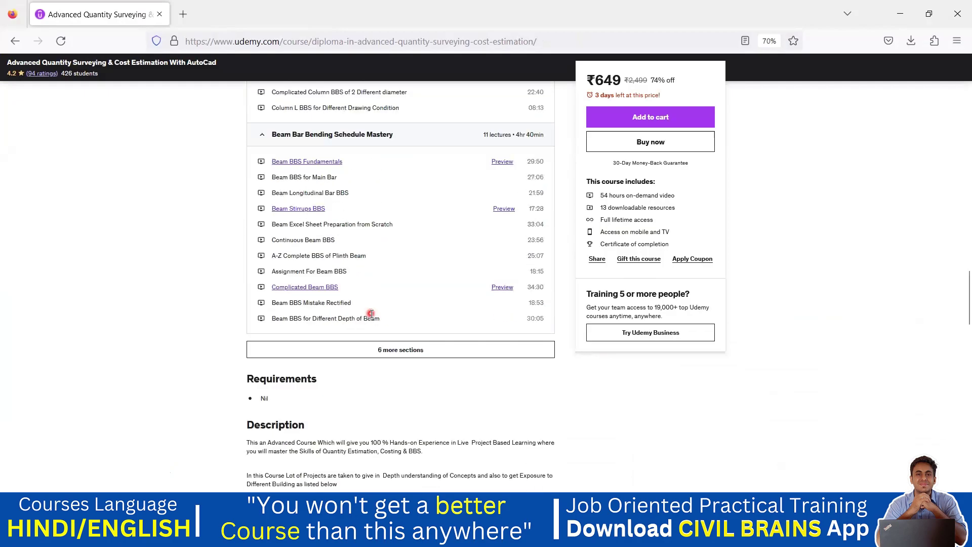
pyautogui.click(366, 341)
pyautogui.click(358, 356)
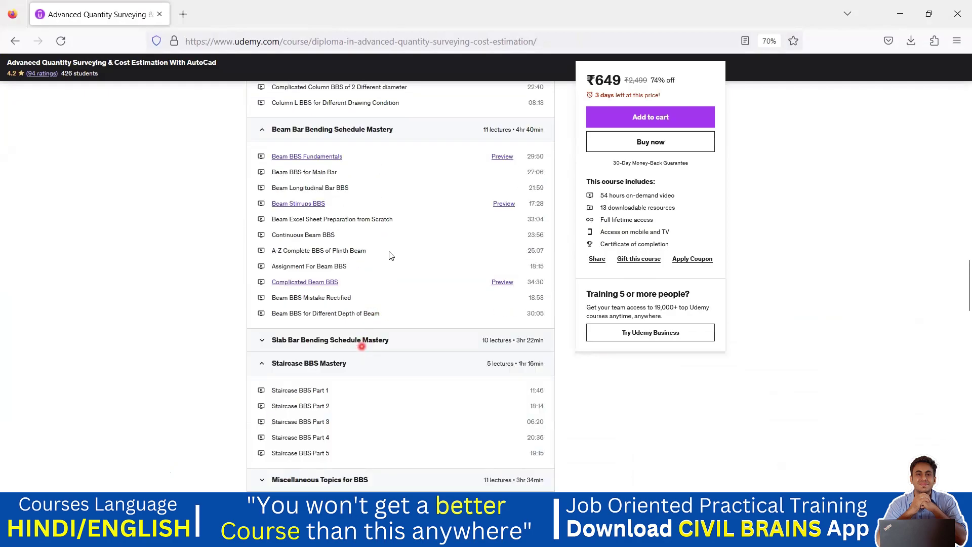
pyautogui.scroll(-2, 497, 328)
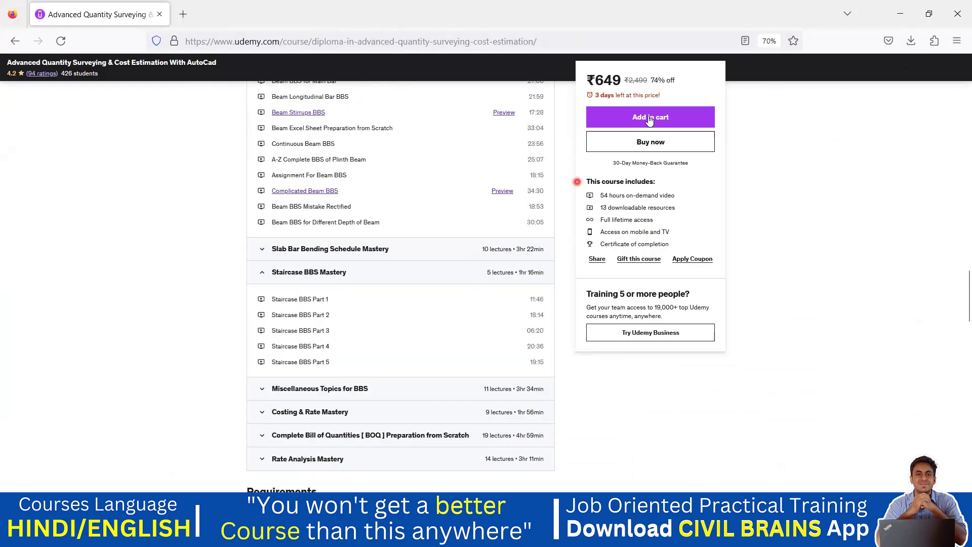
# Step: Switch to the New BBS Excel Sheets workbook in Excel and fill the Bottom Main Bar 20 Dia weight cells M15:S15 with blue
pyautogui.click(901, 16)
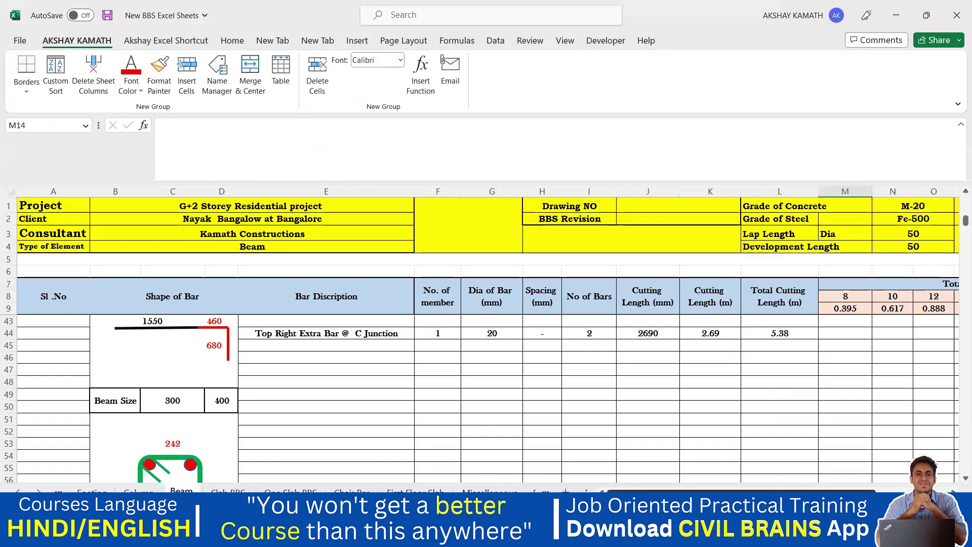
pyautogui.scroll(11, 781, 449)
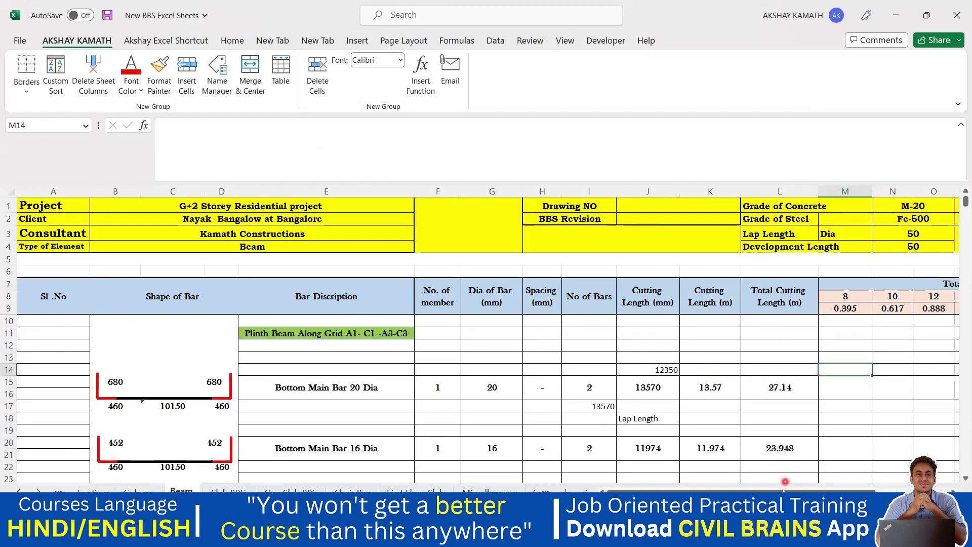
pyautogui.hscroll(5, 784, 481)
pyautogui.click(555, 382)
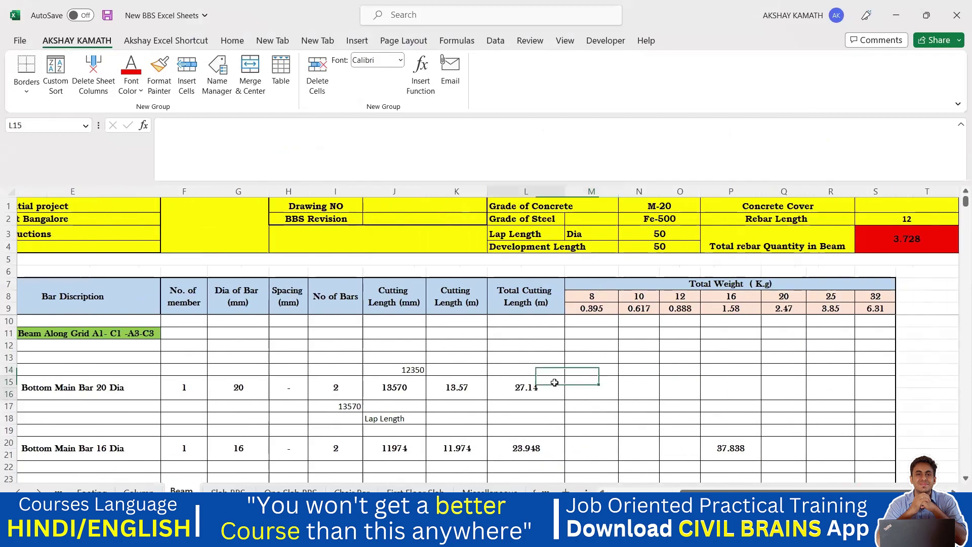
pyautogui.moveTo(582, 386); pyautogui.dragTo(858, 397)
pyautogui.click(232, 41)
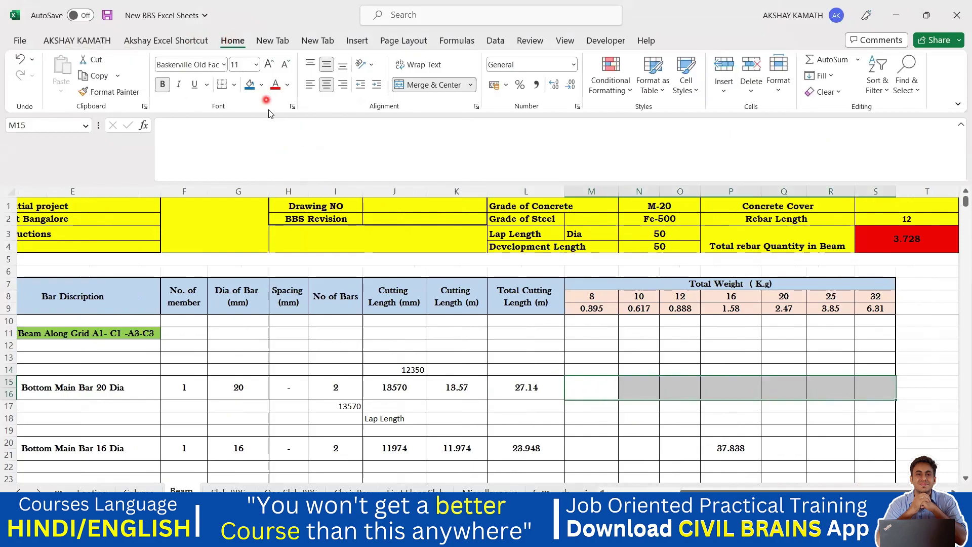
pyautogui.click(249, 84)
pyautogui.click(618, 418)
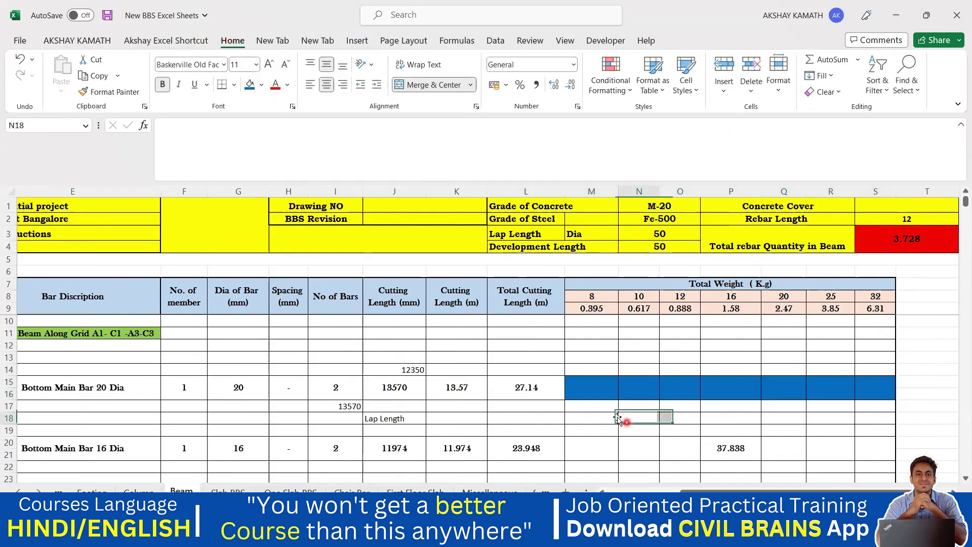
# Step: Examine how the total cutting length in L15 relates to the unit weights in row 9 for each bar diameter
pyautogui.doubleClick(584, 387)
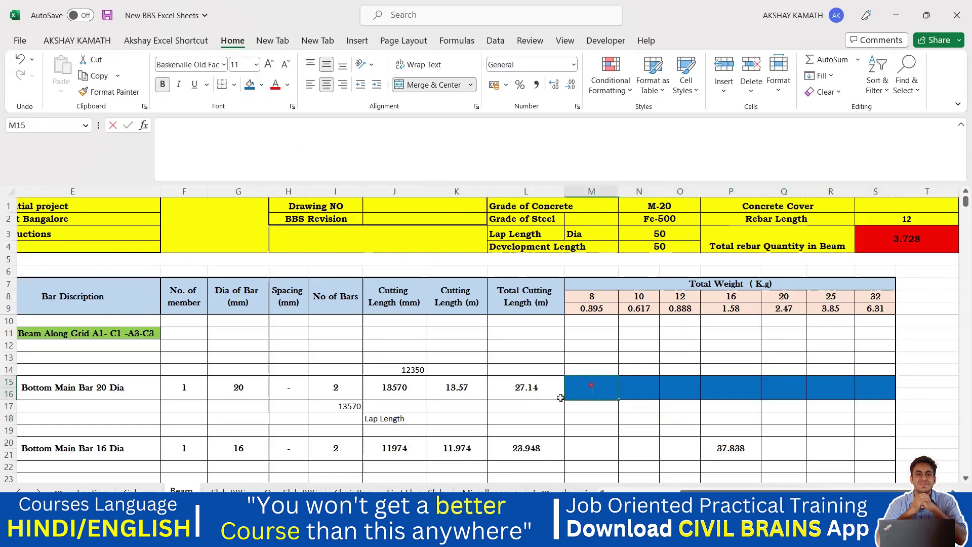
pyautogui.click(587, 310)
pyautogui.click(640, 389)
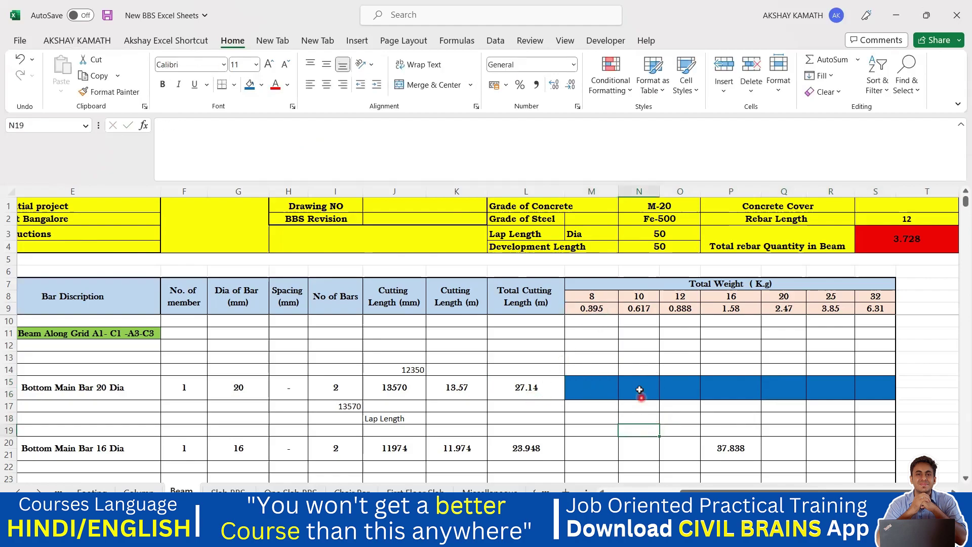
pyautogui.click(534, 388)
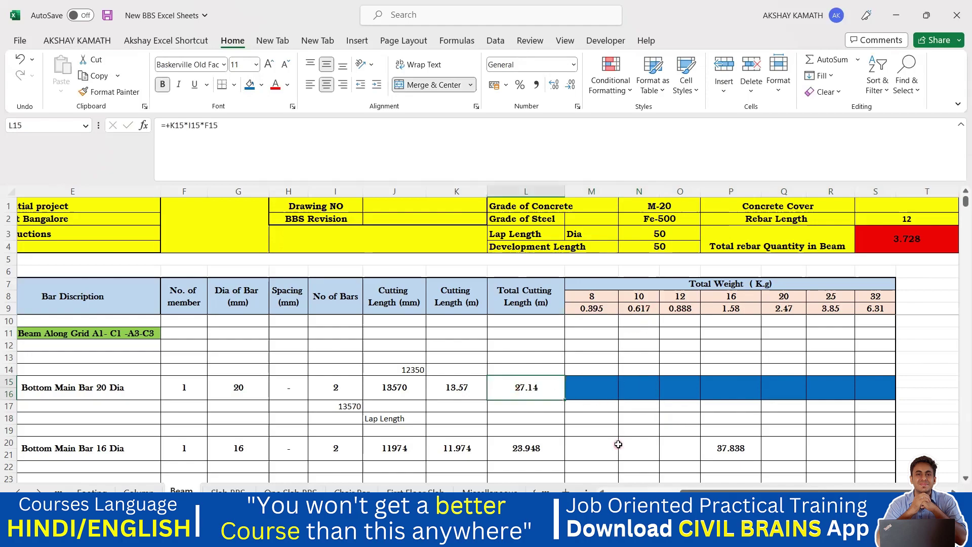
pyautogui.click(679, 388)
pyautogui.click(527, 395)
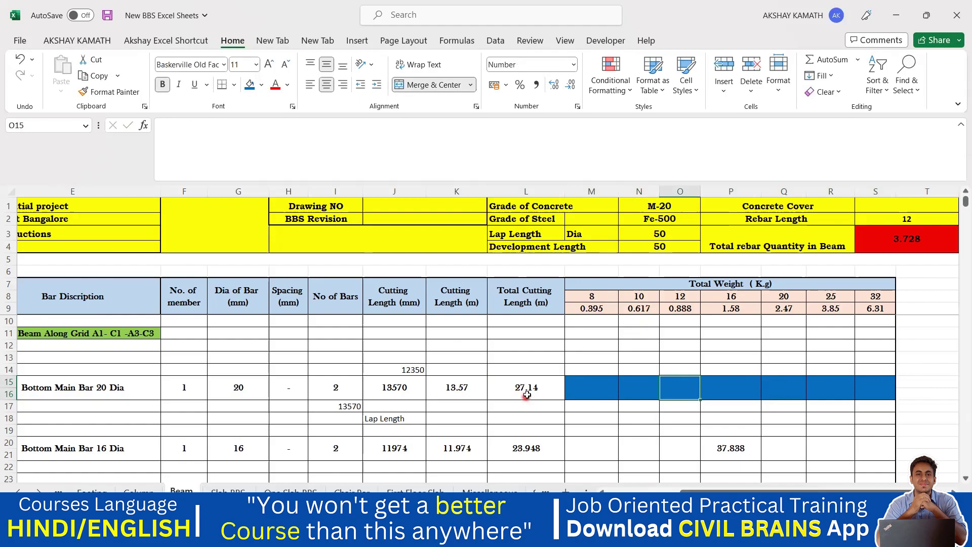
pyautogui.click(683, 319)
pyautogui.click(736, 381)
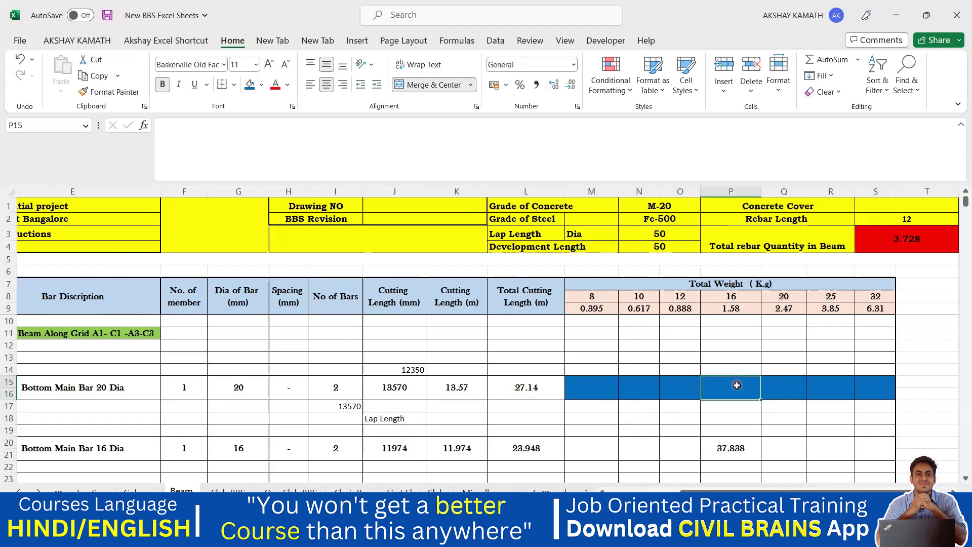
# Step: Enter the relative formula =L15*M9 in M15 and copy it across the row to S15
pyautogui.doubleClick(601, 388)
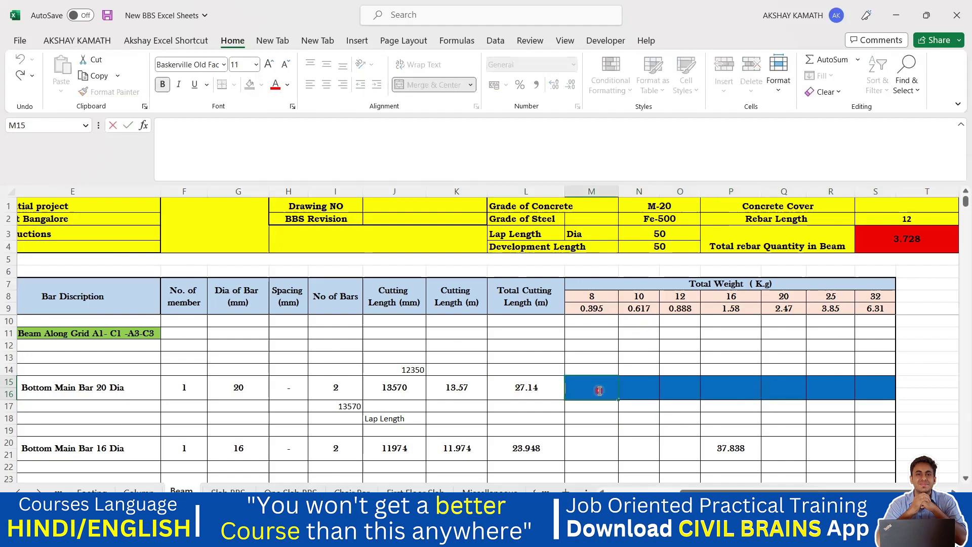
pyautogui.write('=')
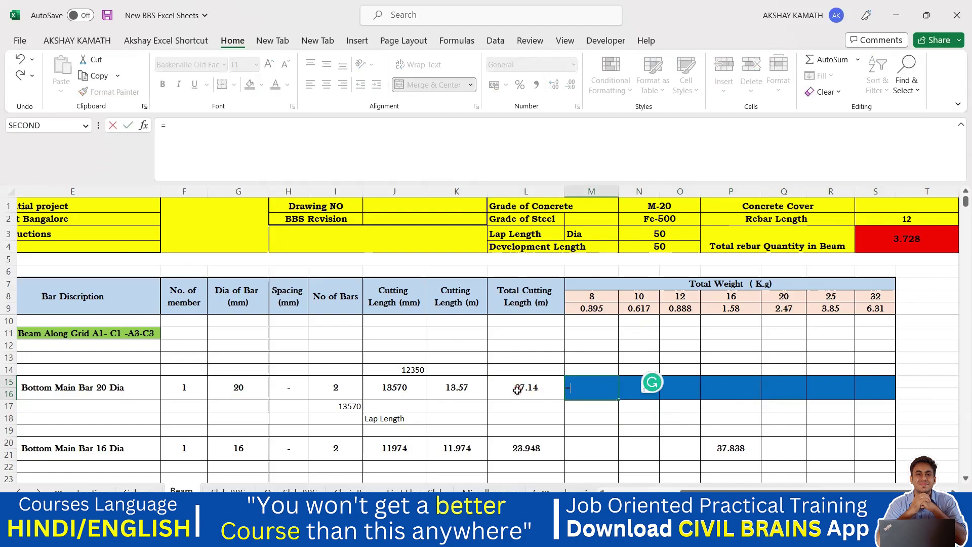
pyautogui.click(517, 390)
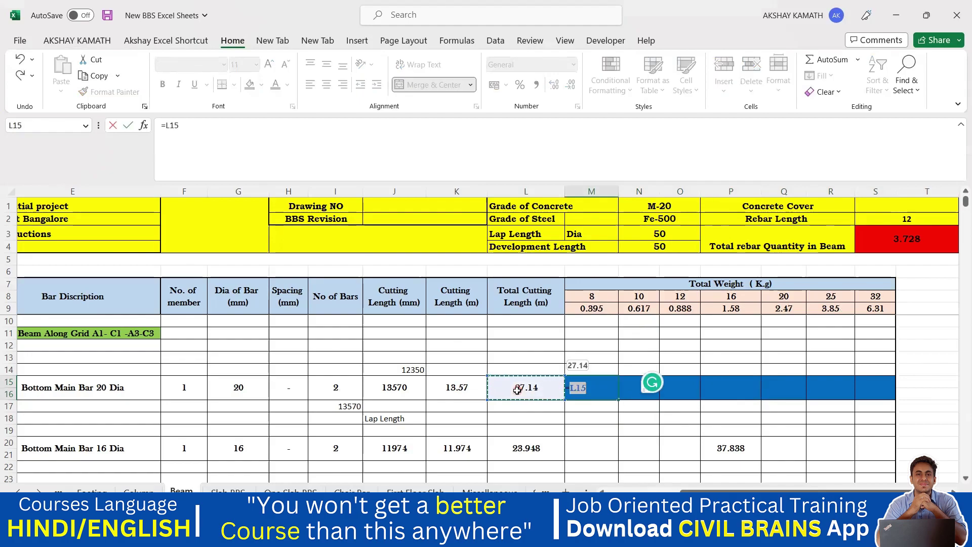
pyautogui.write('*')
pyautogui.click(605, 309)
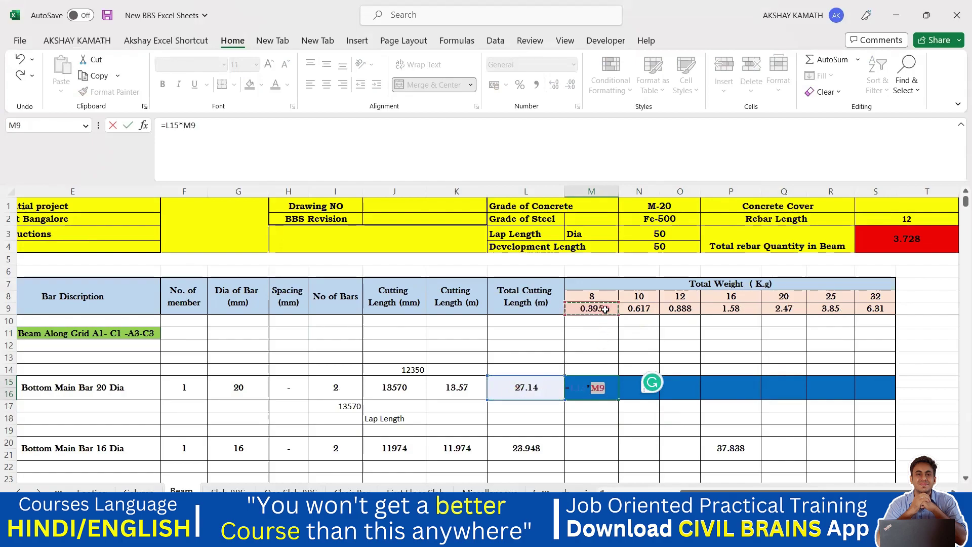
pyautogui.press('Return')
pyautogui.click(595, 389)
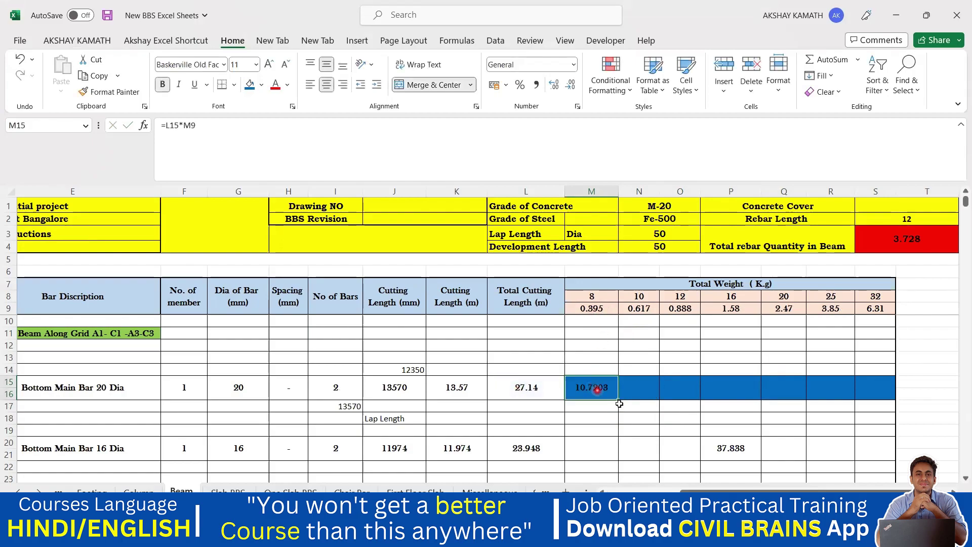
pyautogui.moveTo(620, 400); pyautogui.dragTo(884, 401)
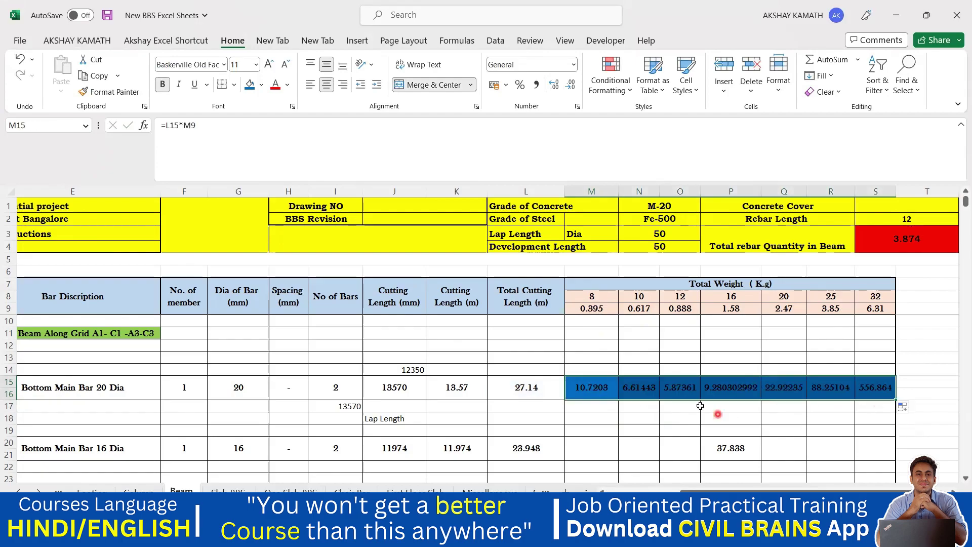
# Step: Inspect the copied formulas in N15 and O15 to see which cells they reference
pyautogui.click(651, 389)
pyautogui.doubleClick(651, 389)
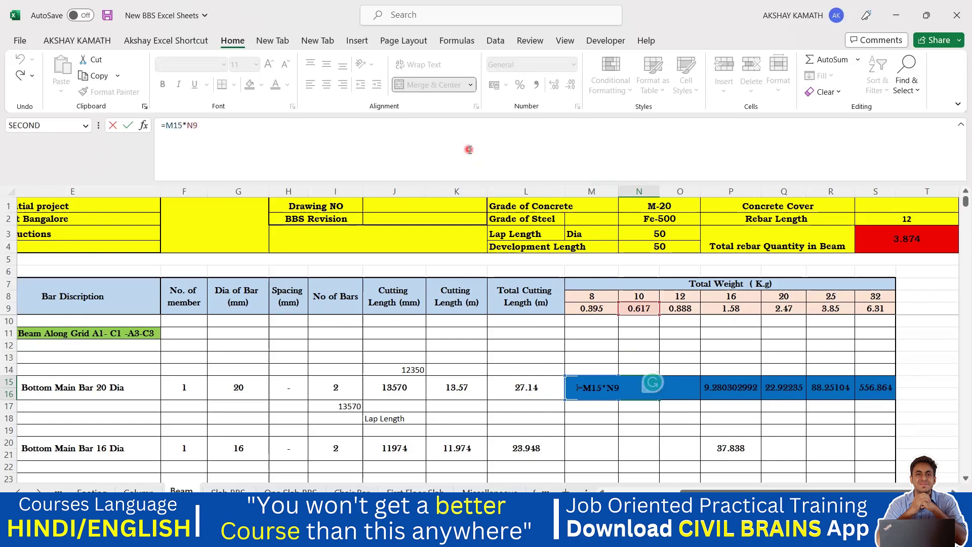
pyautogui.press('Return')
pyautogui.press('F2')
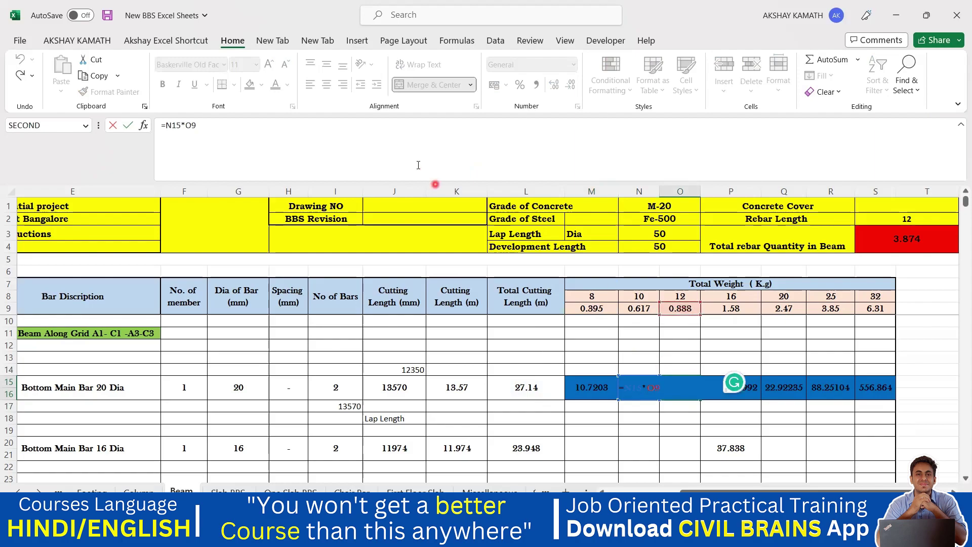
pyautogui.click(402, 148)
pyautogui.press('Escape')
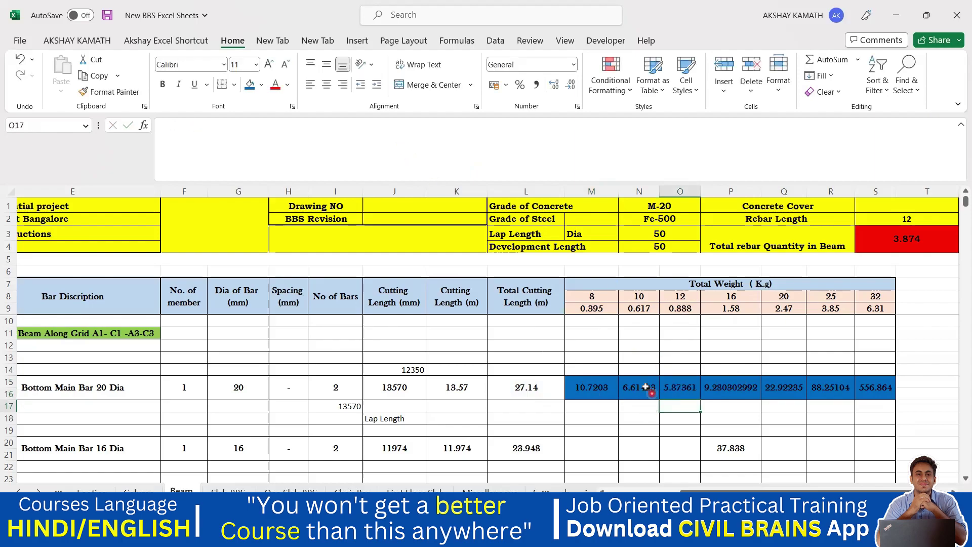
# Step: Clear the copied weight formulas from N15:S15 and the original formula from M15
pyautogui.moveTo(641, 387); pyautogui.dragTo(867, 393)
pyautogui.press('Delete')
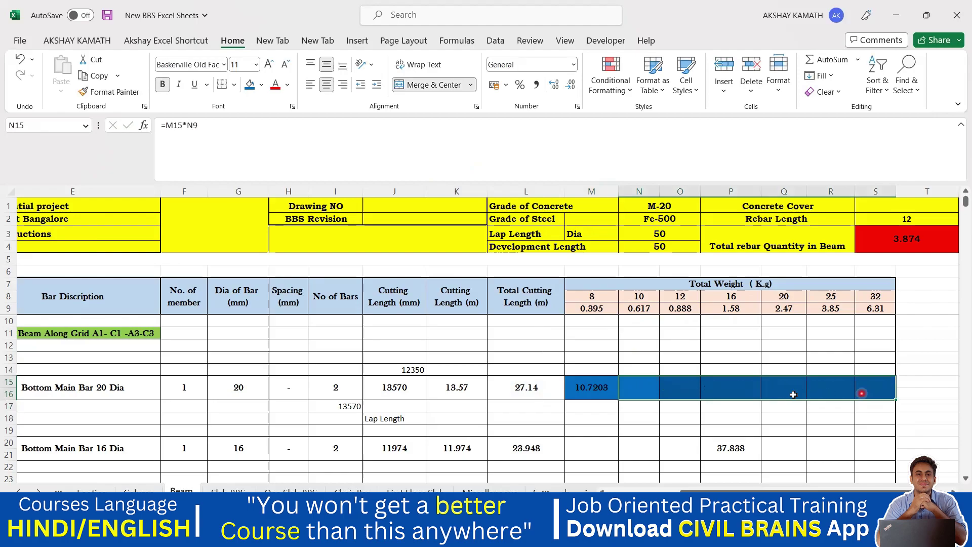
pyautogui.click(591, 386)
pyautogui.press('Delete')
pyautogui.click(686, 384)
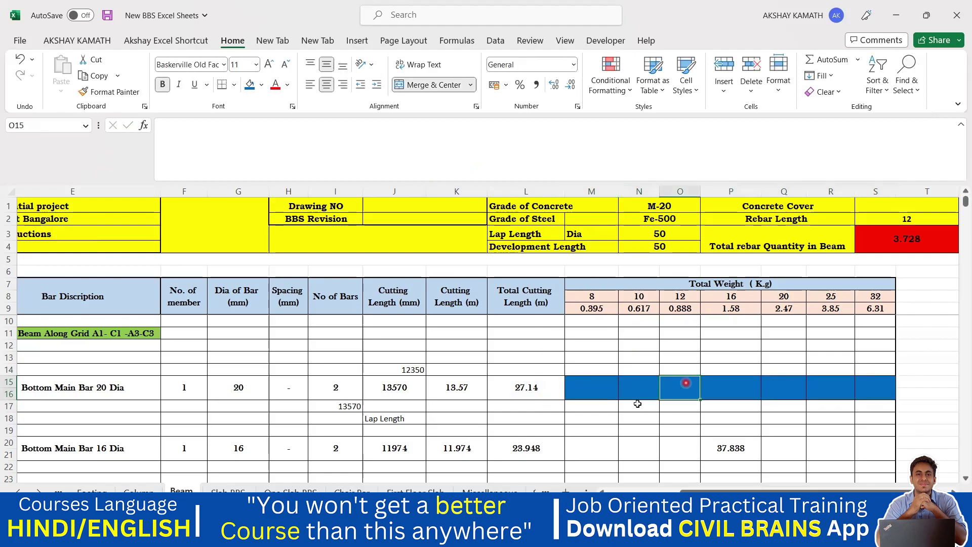
# Step: Enter =$L$15*M9 in M15 with the cutting length as an absolute reference, and copy it across the row to S15
pyautogui.doubleClick(601, 387)
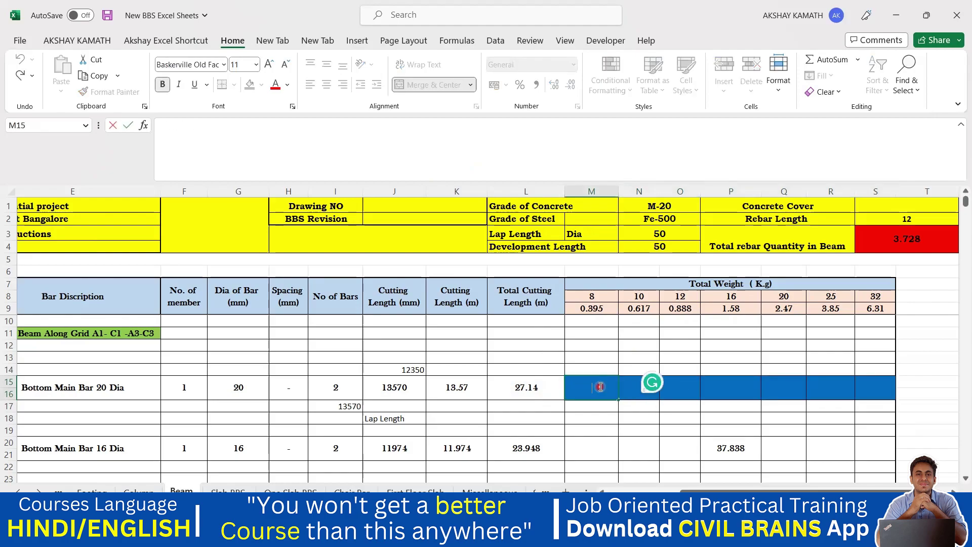
pyautogui.write('=')
pyautogui.click(511, 390)
pyautogui.write('*')
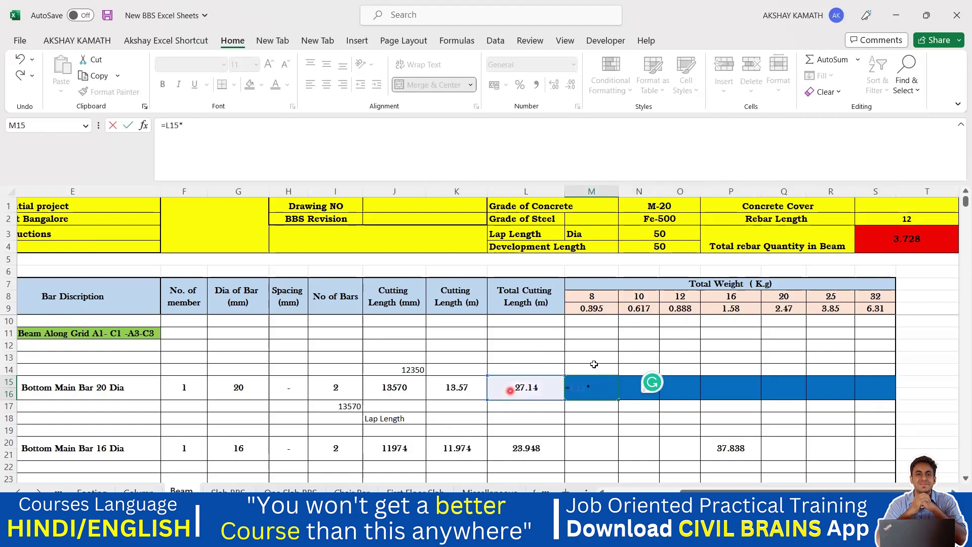
pyautogui.click(603, 309)
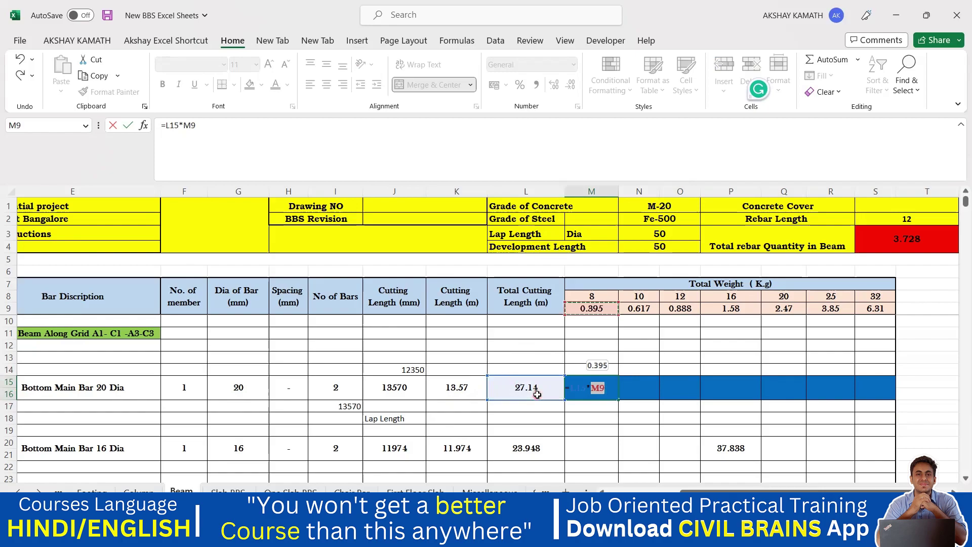
pyautogui.click(179, 129)
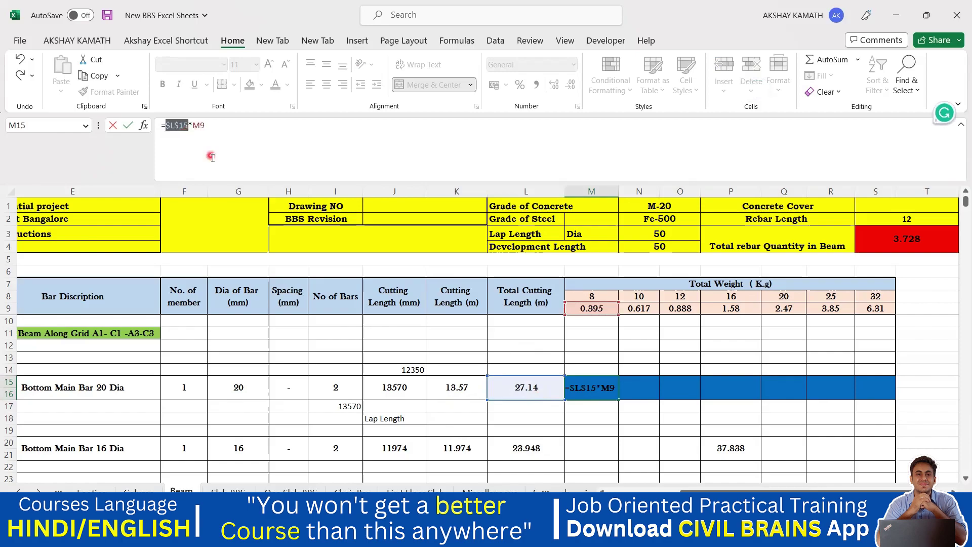
pyautogui.click(177, 133)
pyautogui.press('F4')
pyautogui.click(224, 129)
pyautogui.press('Return')
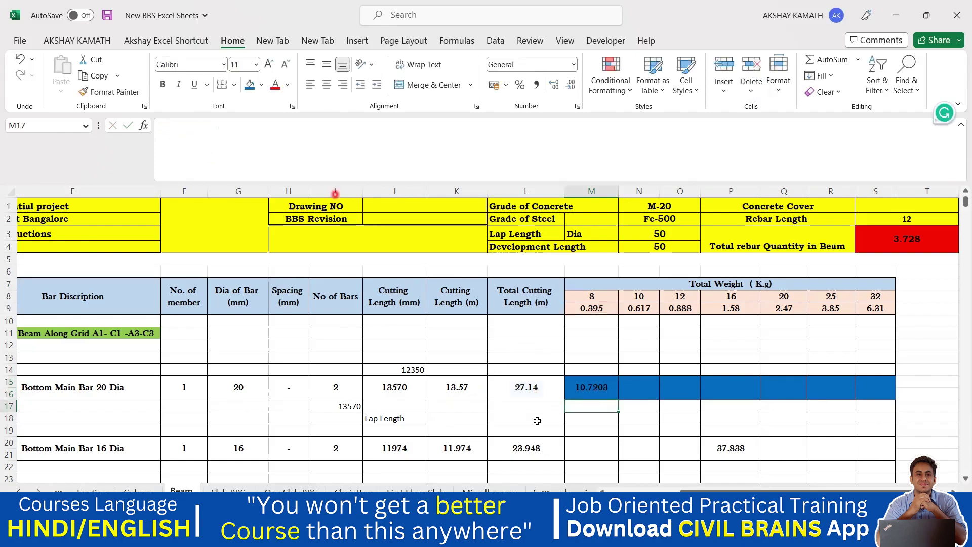
pyautogui.press('Up')
pyautogui.moveTo(620, 400); pyautogui.dragTo(903, 412)
# Step: Inspect the formulas in N15, O15 and Q15 to check their cutting length and unit weight references
pyautogui.doubleClick(636, 390)
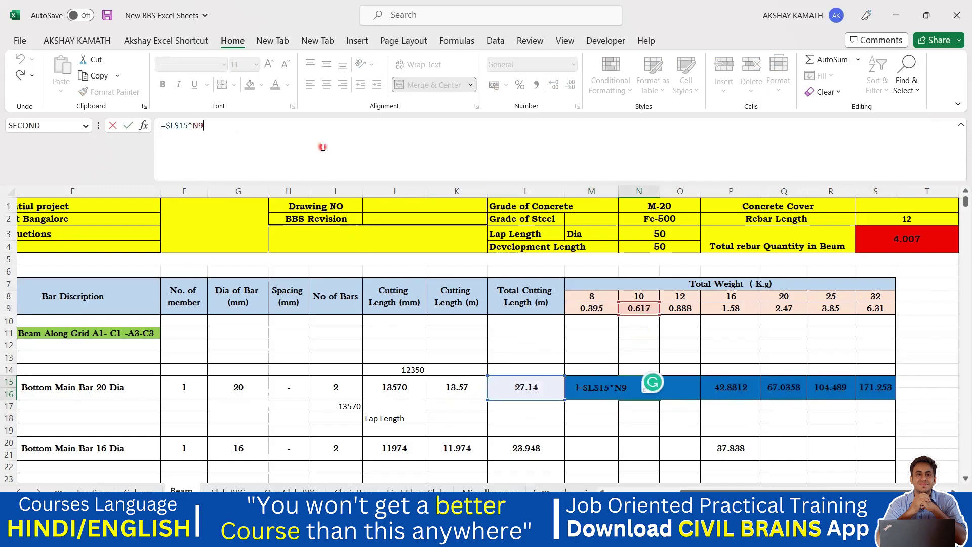
pyautogui.press('Return')
pyautogui.doubleClick(687, 394)
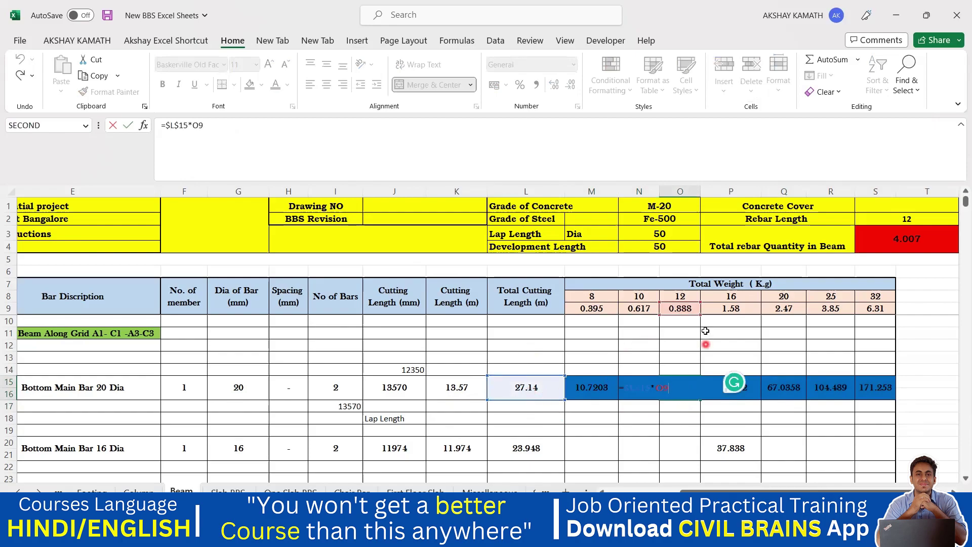
pyautogui.write("'")
pyautogui.press('Return')
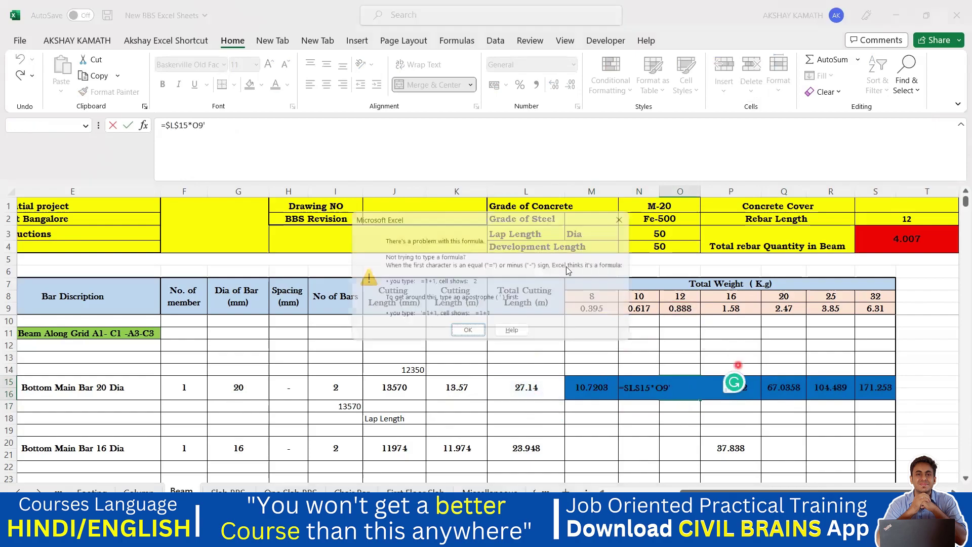
pyautogui.press('Return')
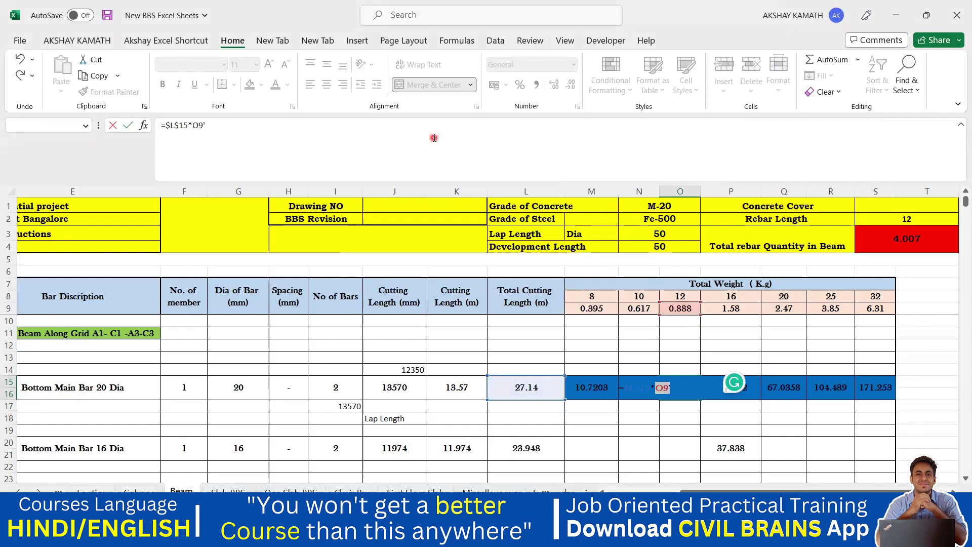
pyautogui.click(661, 305)
pyautogui.press('Return')
pyautogui.doubleClick(801, 388)
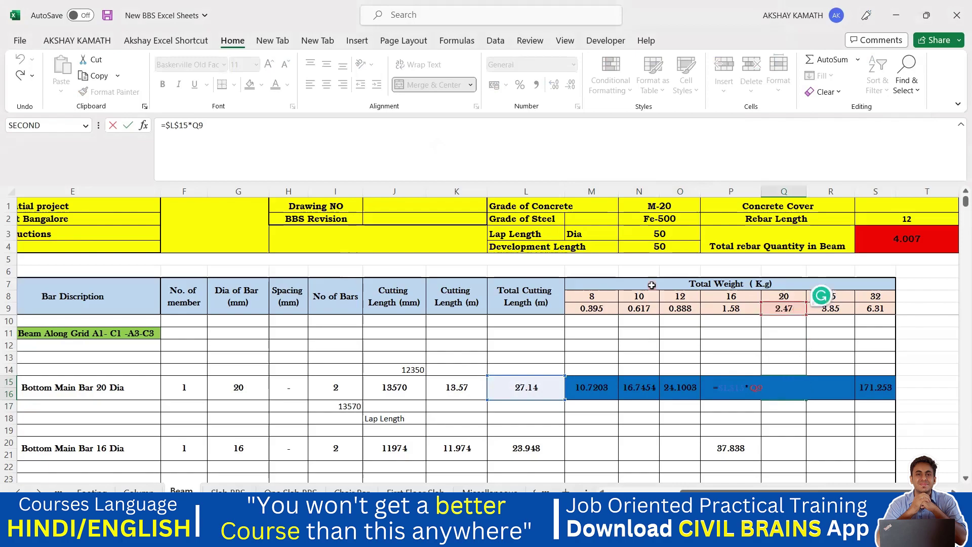
pyautogui.press('Return')
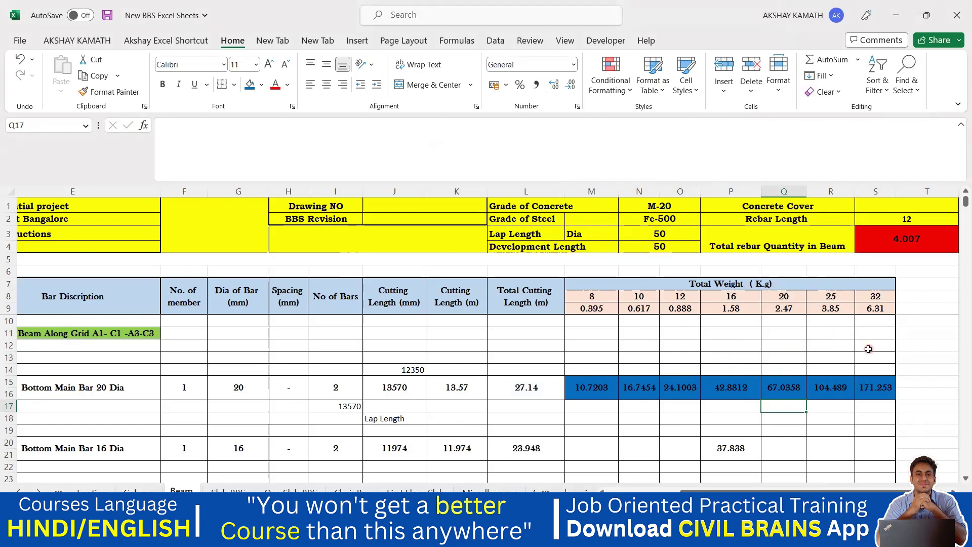
# Step: Switch to the Free Estimation Excel workbook and examine the PCC offset and working space cells of the excavation table
pyautogui.moveTo(668, 536)
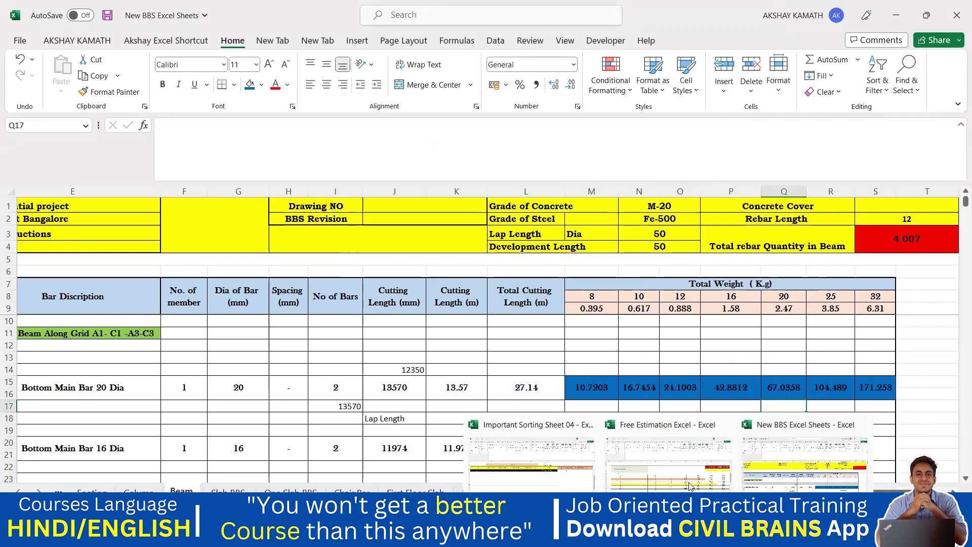
pyautogui.click(693, 479)
pyautogui.scroll(8, 682, 396)
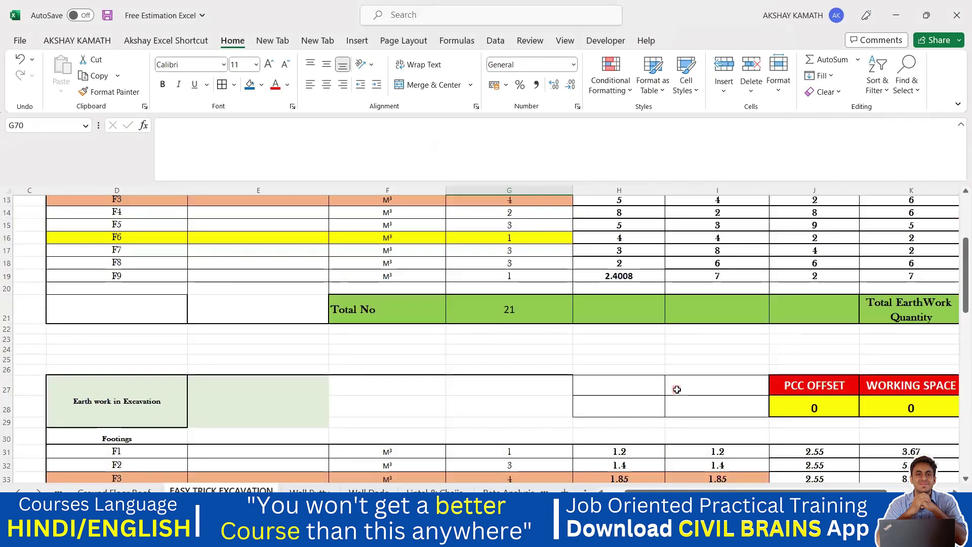
pyautogui.scroll(-4, 657, 336)
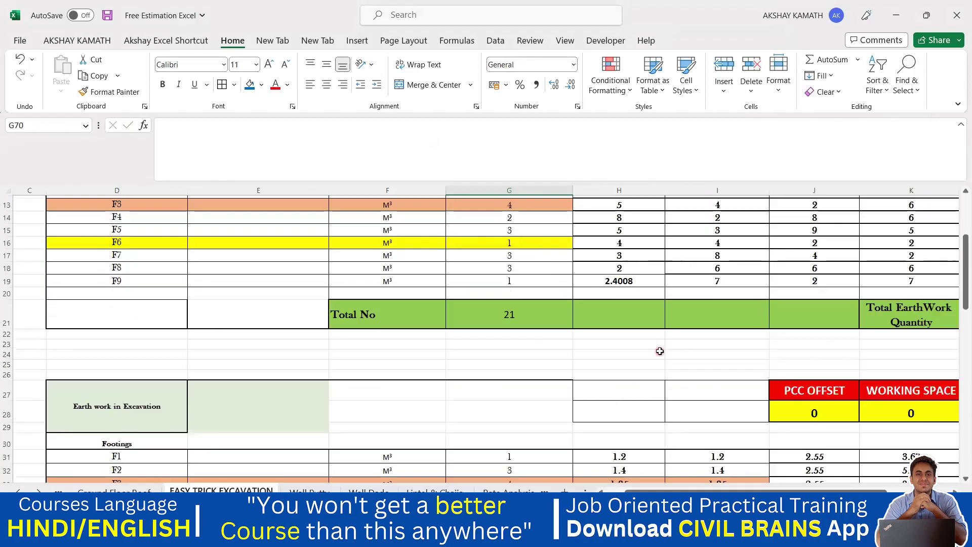
pyautogui.scroll(-3, 730, 418)
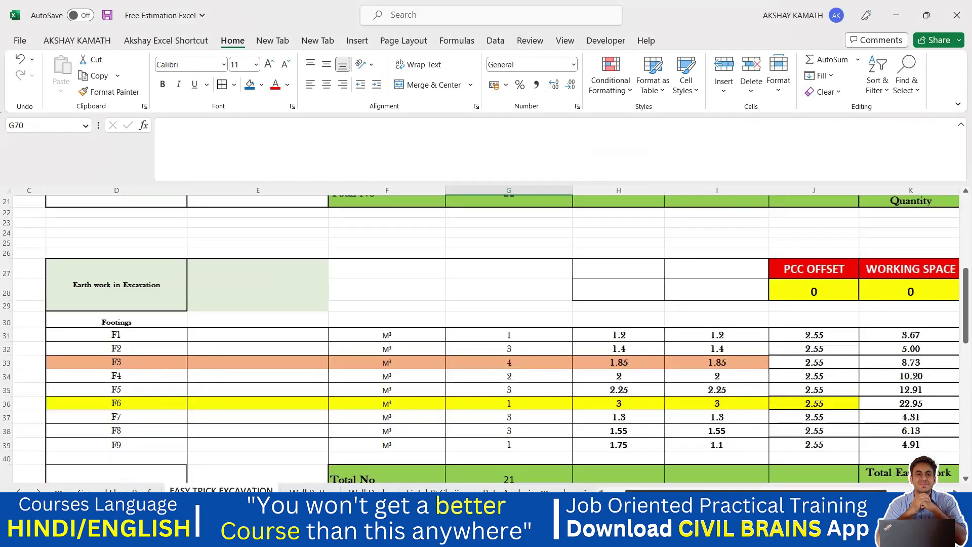
pyautogui.hscroll(2, 780, 466)
pyautogui.hscroll(-4, 702, 471)
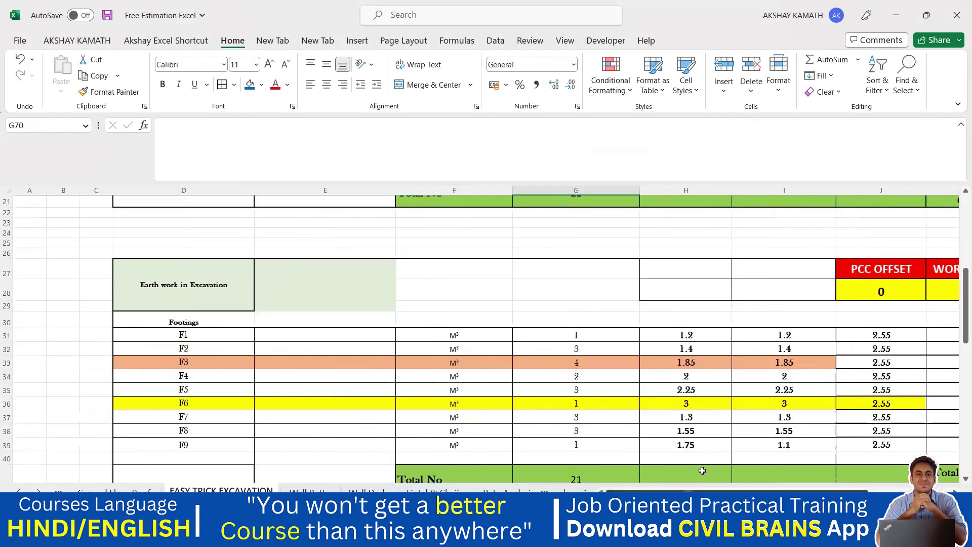
pyautogui.hscroll(4, 734, 385)
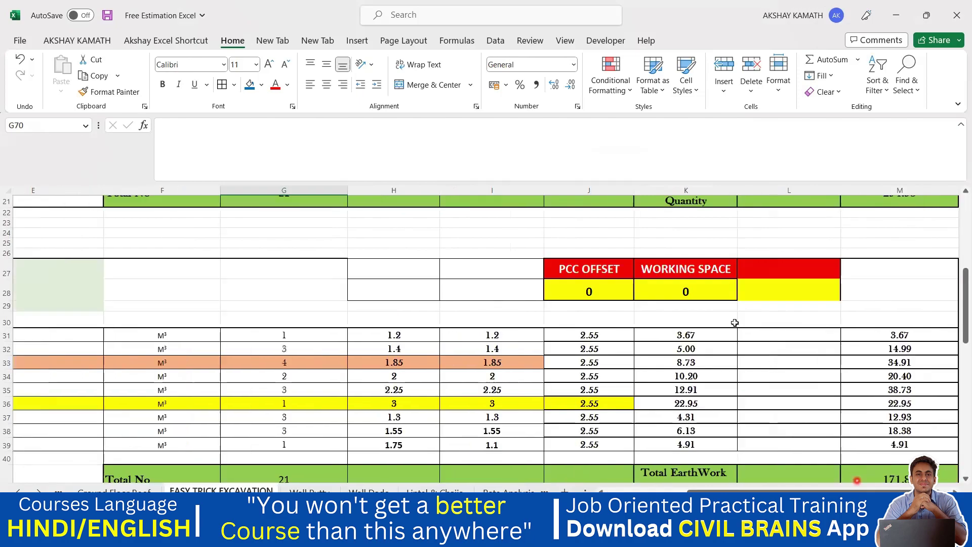
pyautogui.click(593, 286)
pyautogui.click(691, 292)
pyautogui.scroll(-5, 664, 383)
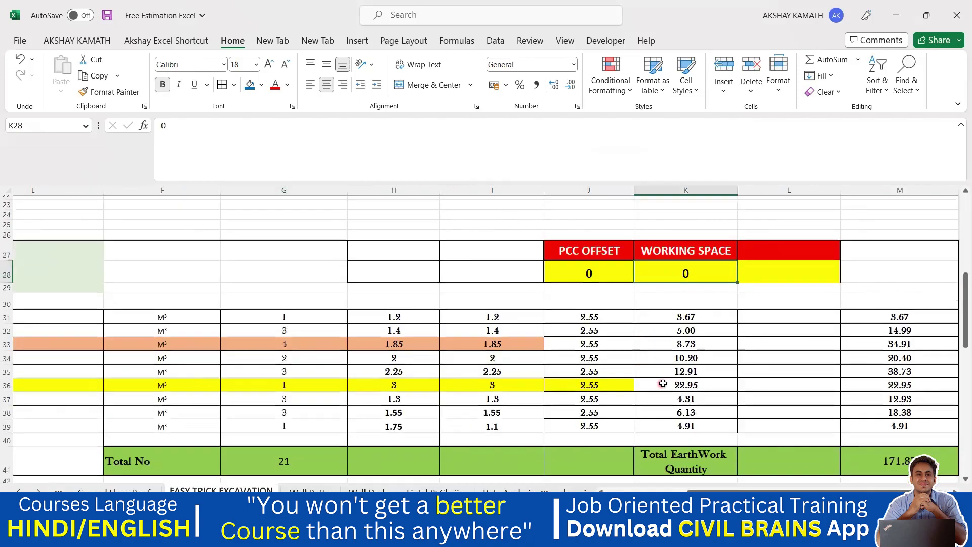
# Step: Inspect the mixed-reference formulas in F82 and F81 of the lower metre-to-millimetre conversion table
pyautogui.scroll(-6, 665, 385)
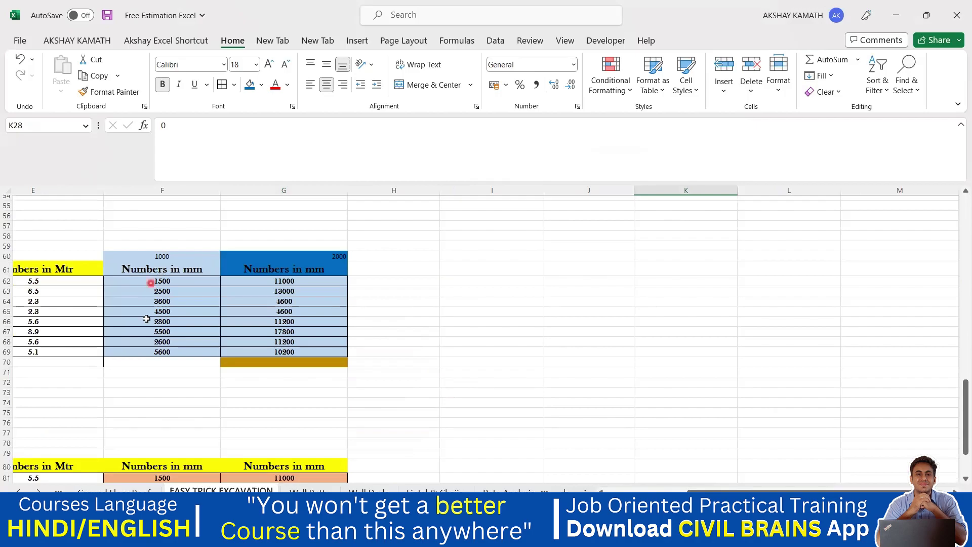
pyautogui.click(720, 322)
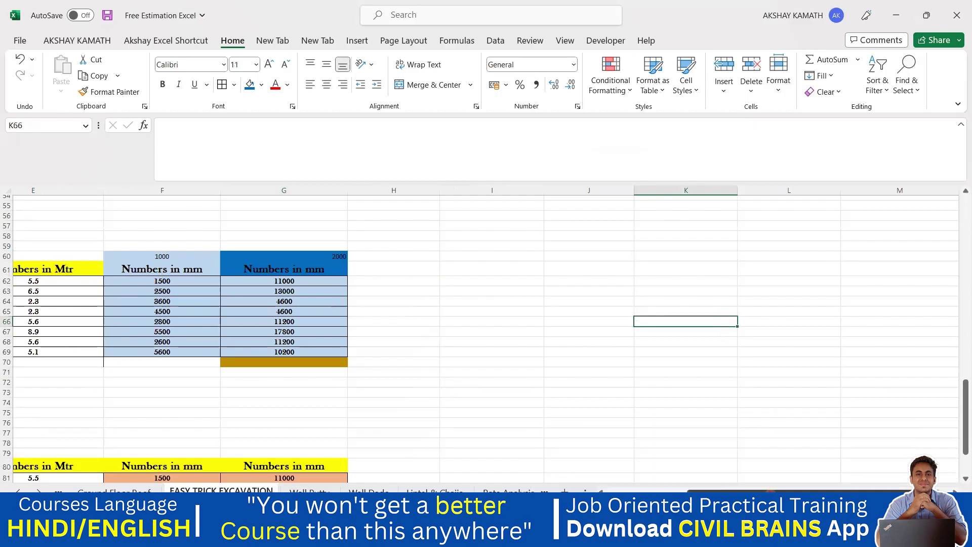
pyautogui.moveTo(755, 491); pyautogui.dragTo(559, 376)
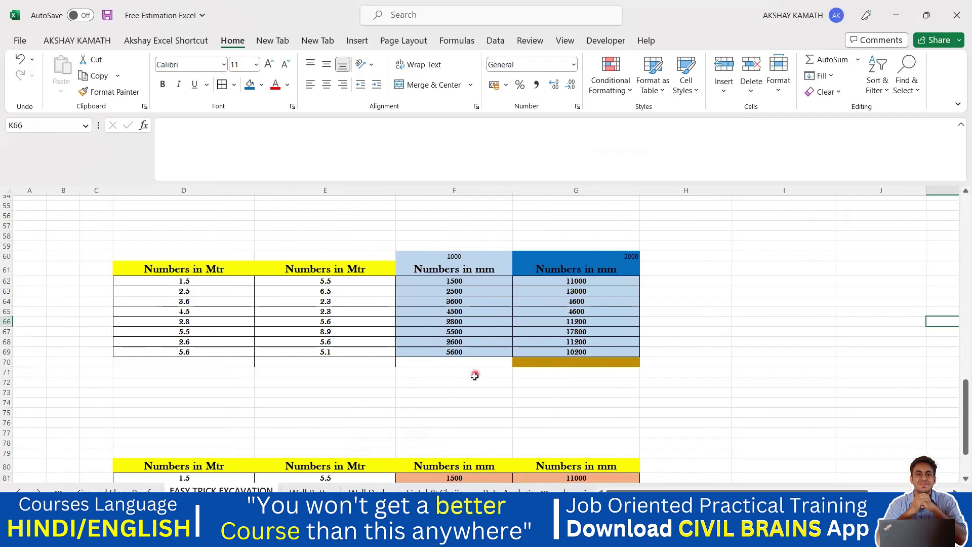
pyautogui.scroll(-3, 474, 378)
pyautogui.scroll(-2, 474, 377)
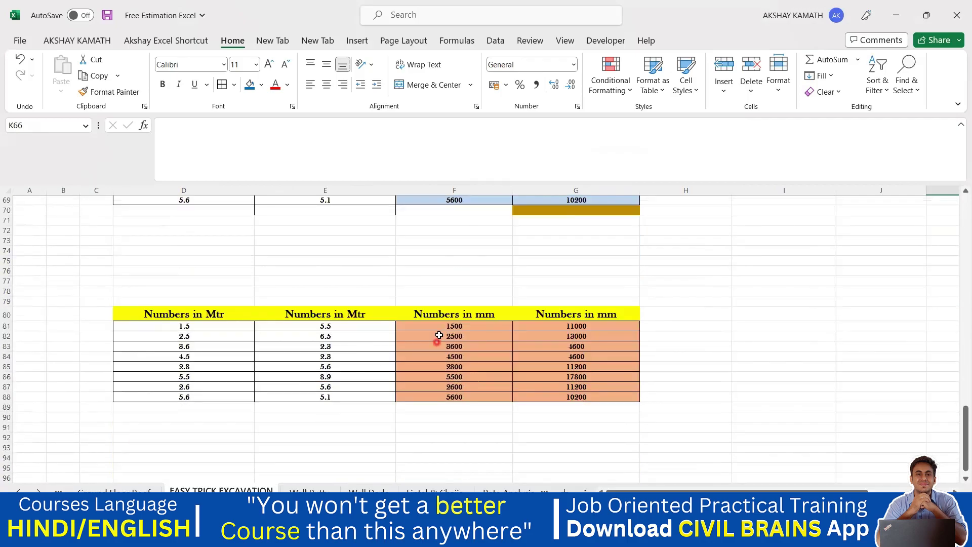
pyautogui.click(439, 336)
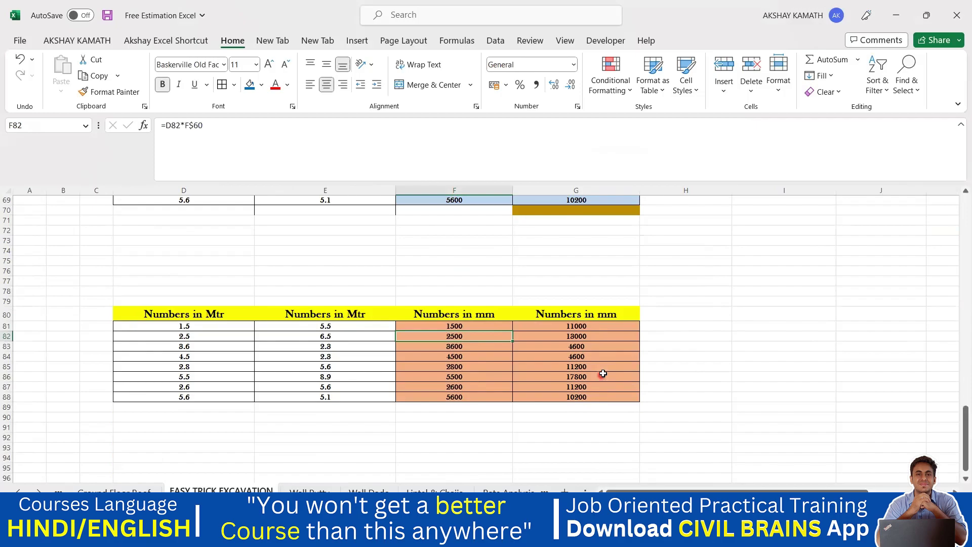
pyautogui.click(485, 327)
pyautogui.click(189, 132)
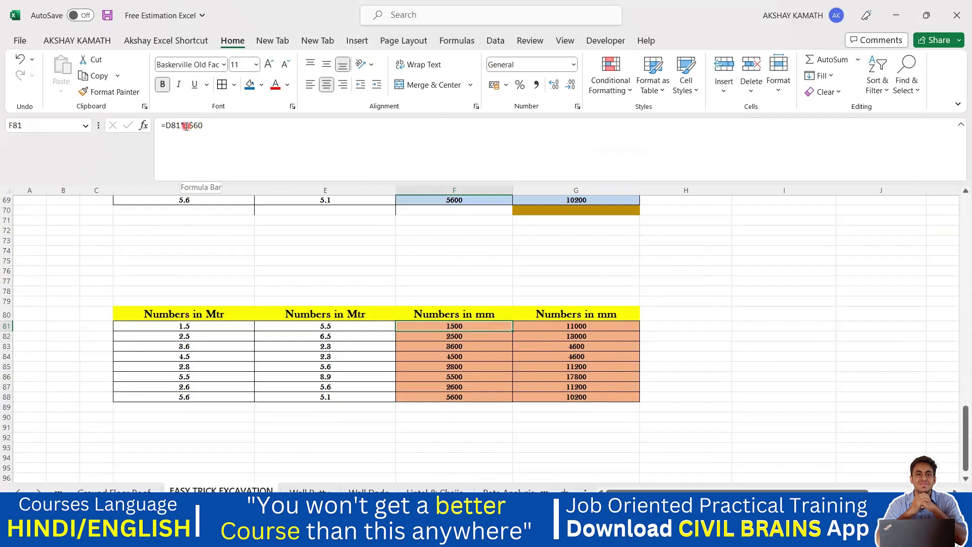
pyautogui.click(197, 130)
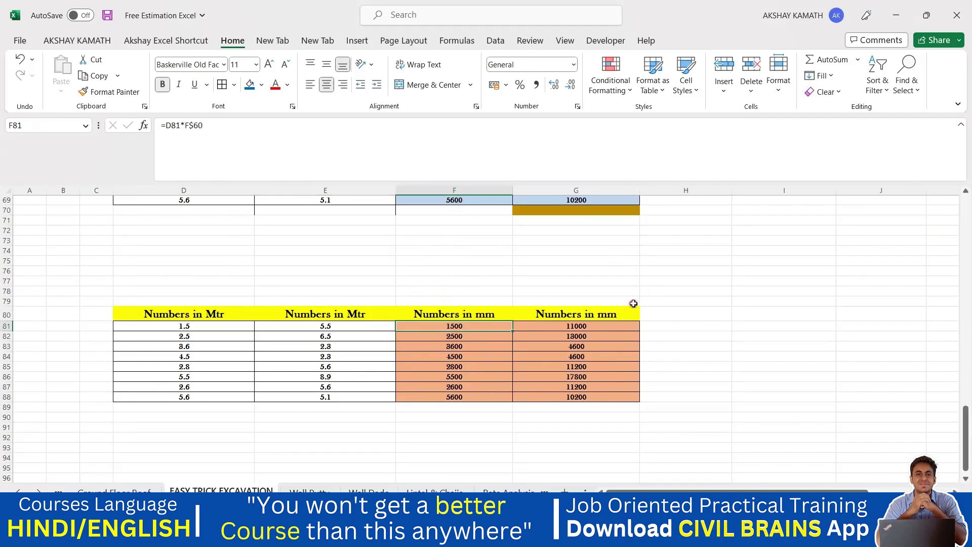
pyautogui.click(340, 145)
pyautogui.press('Return')
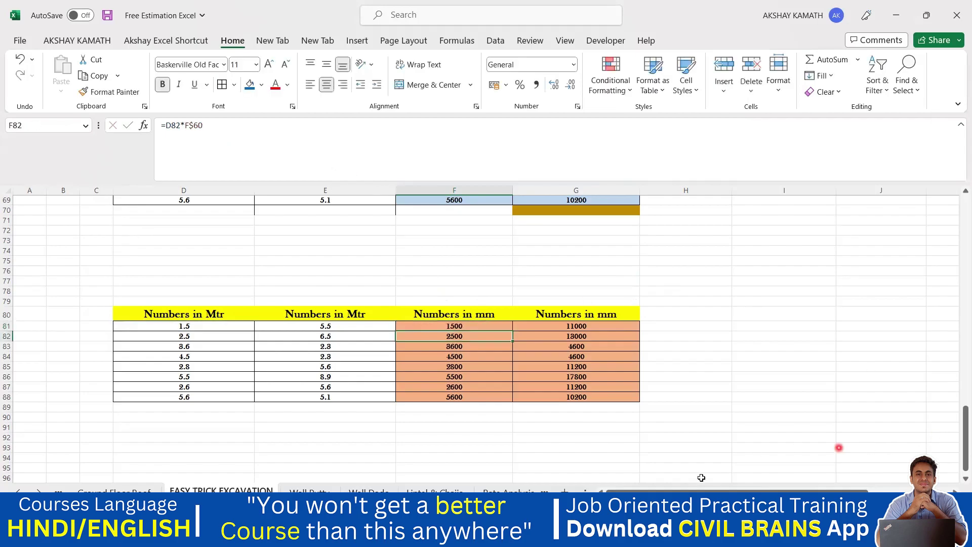
# Step: Switch to the Important Sorting Sheet 04 workbook and inspect the railway project cost percentage formula in G5
pyautogui.moveTo(669, 536)
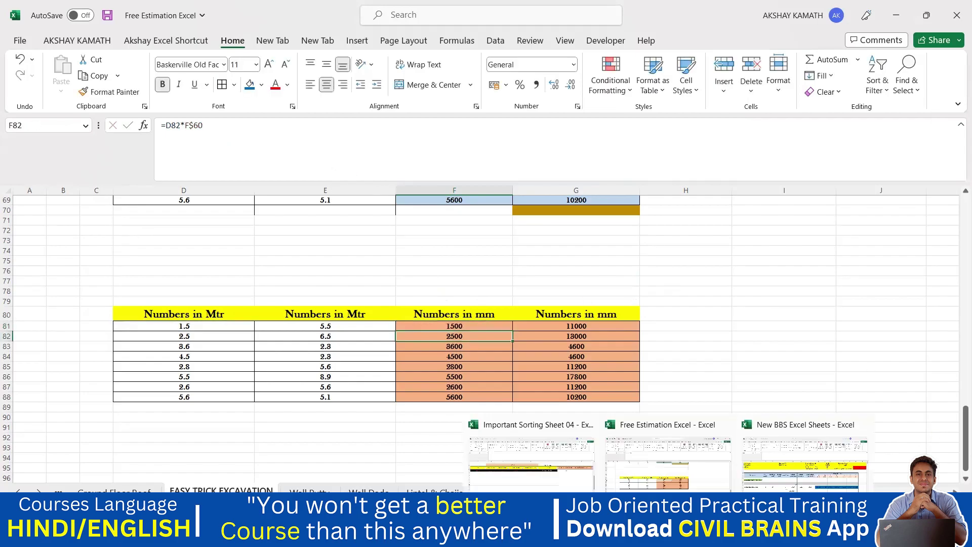
pyautogui.click(537, 462)
pyautogui.scroll(2, 723, 400)
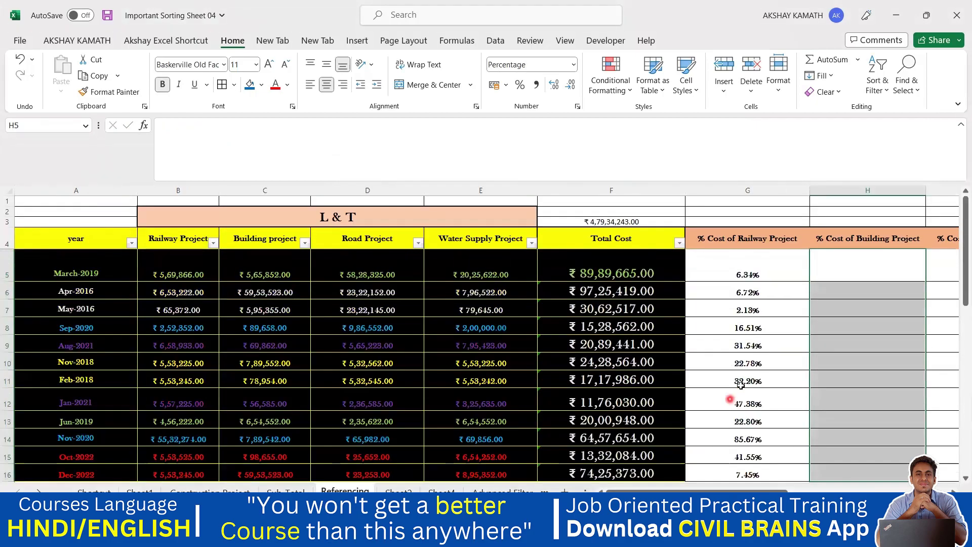
pyautogui.doubleClick(768, 276)
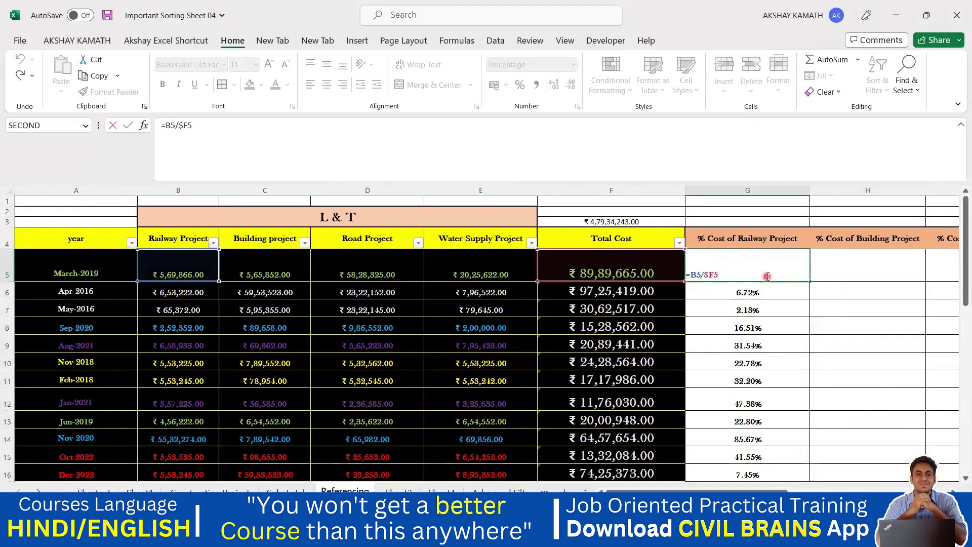
pyautogui.click(434, 141)
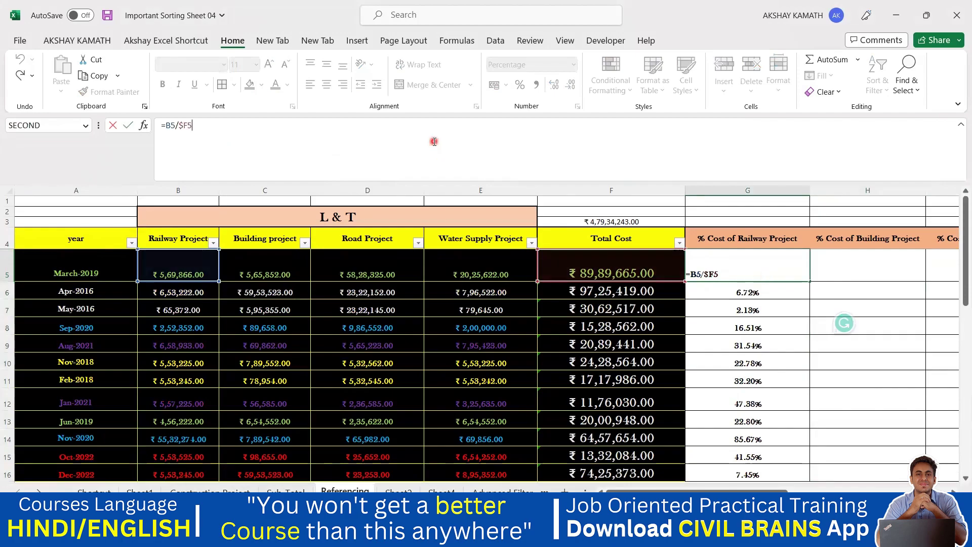
pyautogui.press('Return')
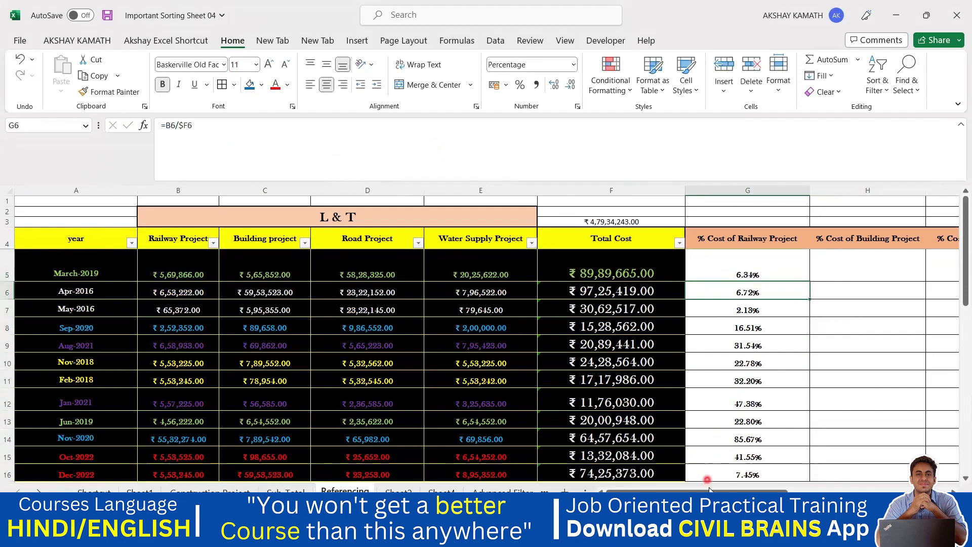
pyautogui.moveTo(709, 490)
pyautogui.mouseDown()
pyautogui.moveTo(771, 487)
pyautogui.moveTo(705, 491)
pyautogui.mouseUp()
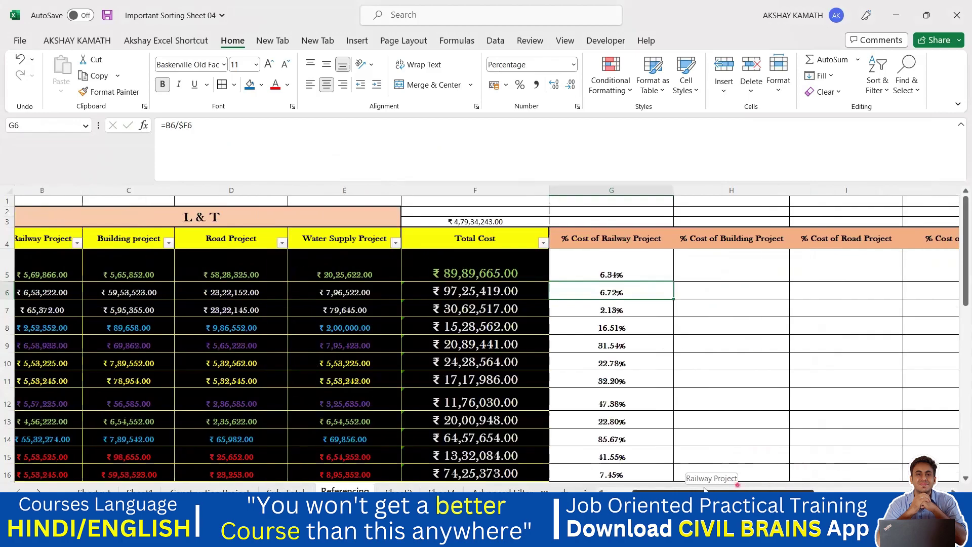
pyautogui.hscroll(-1, 743, 289)
pyautogui.scroll(-1, 907, 373)
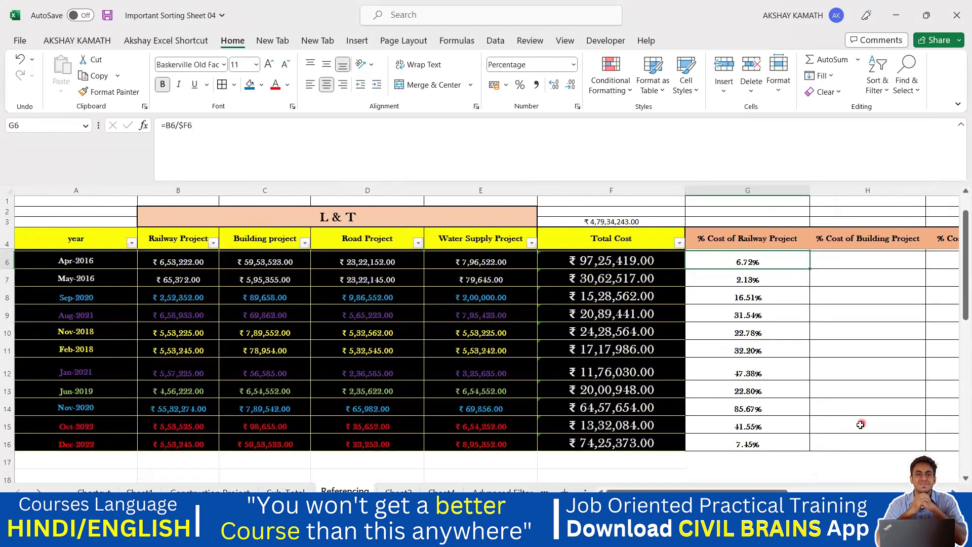
pyautogui.scroll(1, 863, 425)
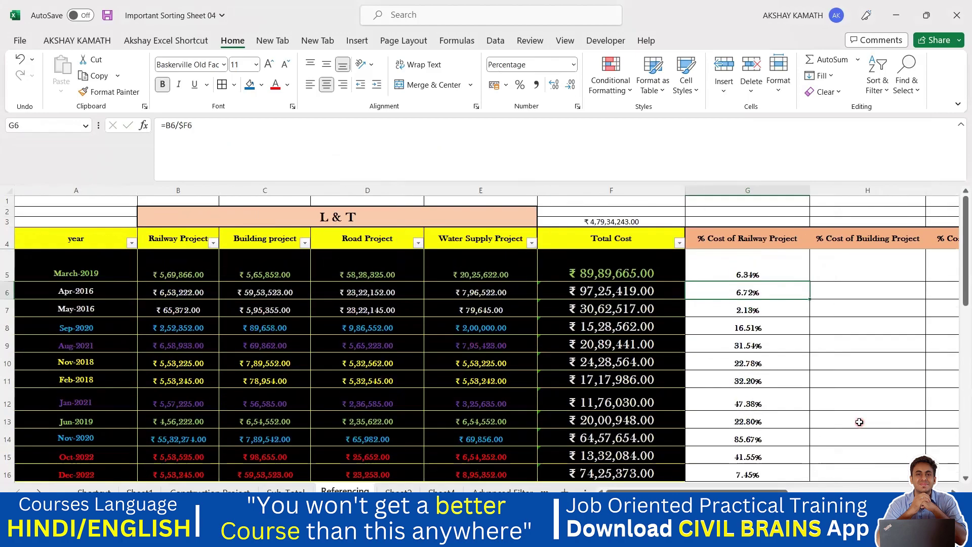
pyautogui.click(390, 46)
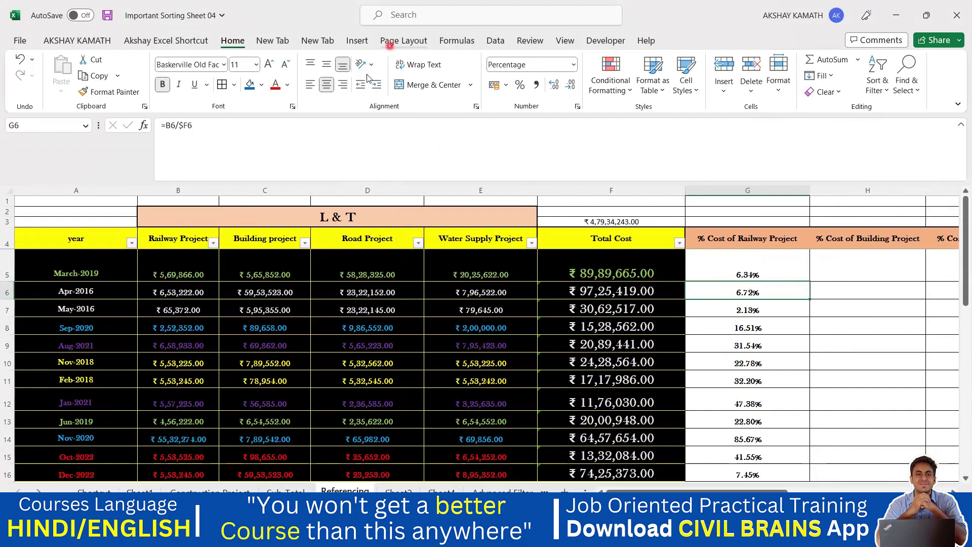